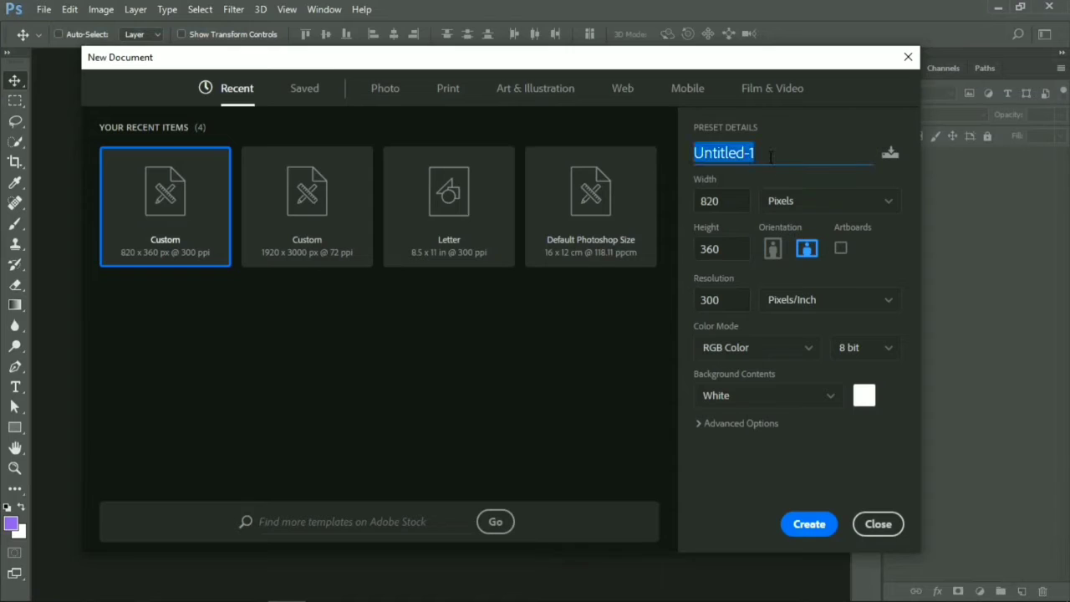
# Create an 820 x 360 px document named Facebook Banner Ads, and fill its unlocked background layer with the purple foreground colour.
pyautogui.write('Facebook Banner Ads')
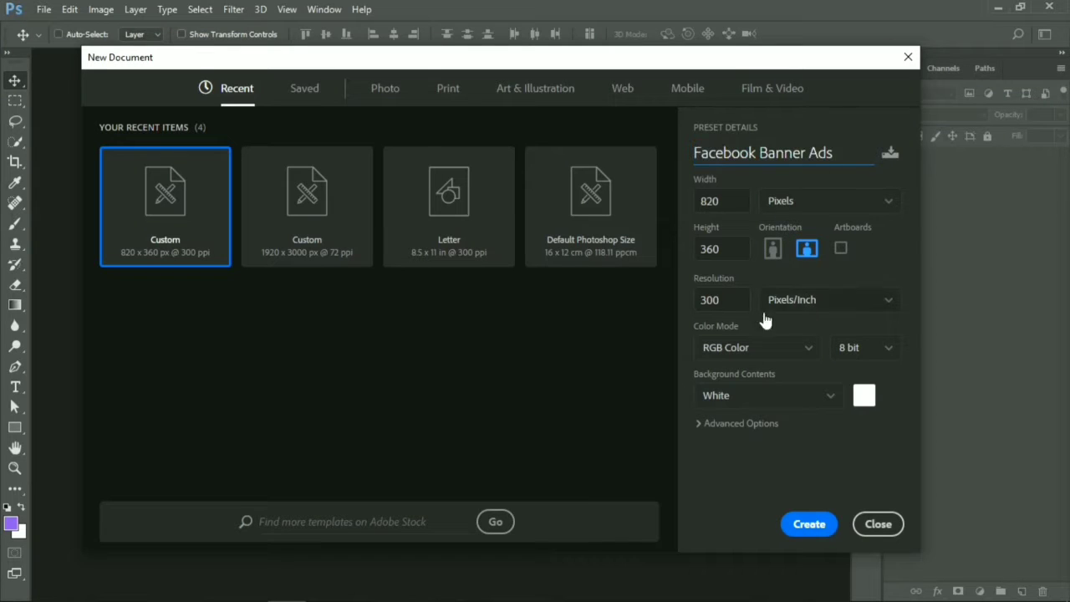
pyautogui.click(808, 525)
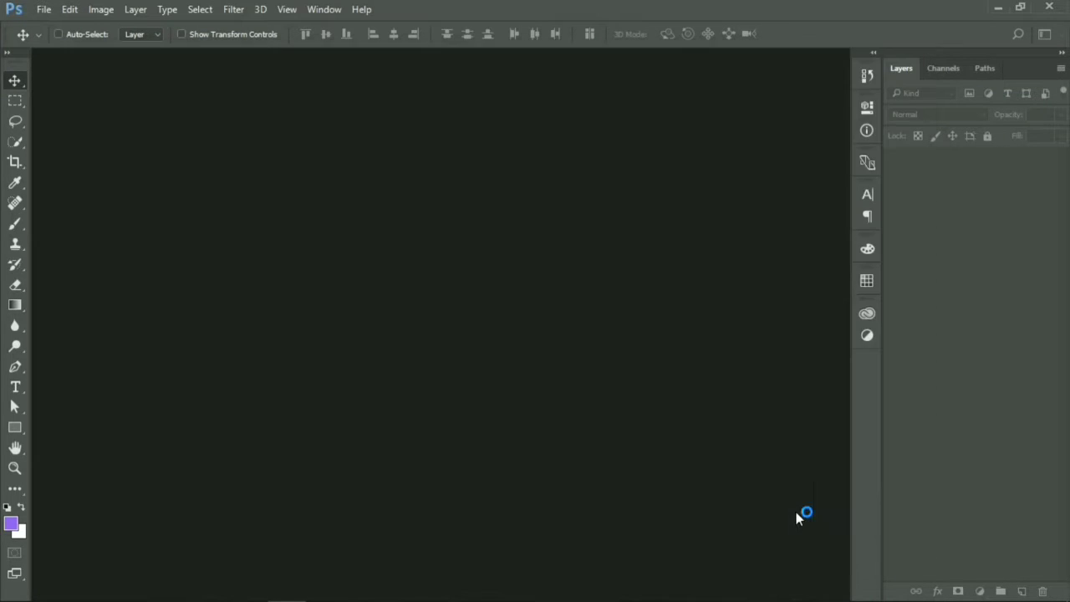
pyautogui.click(1040, 158)
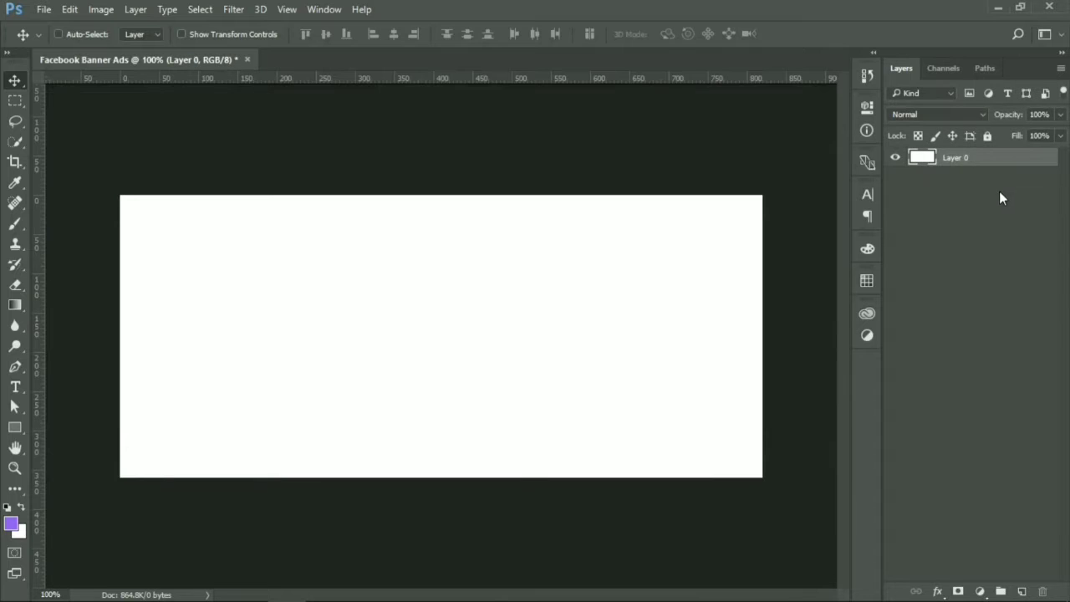
pyautogui.hotkey('alt', 'BackSpace')
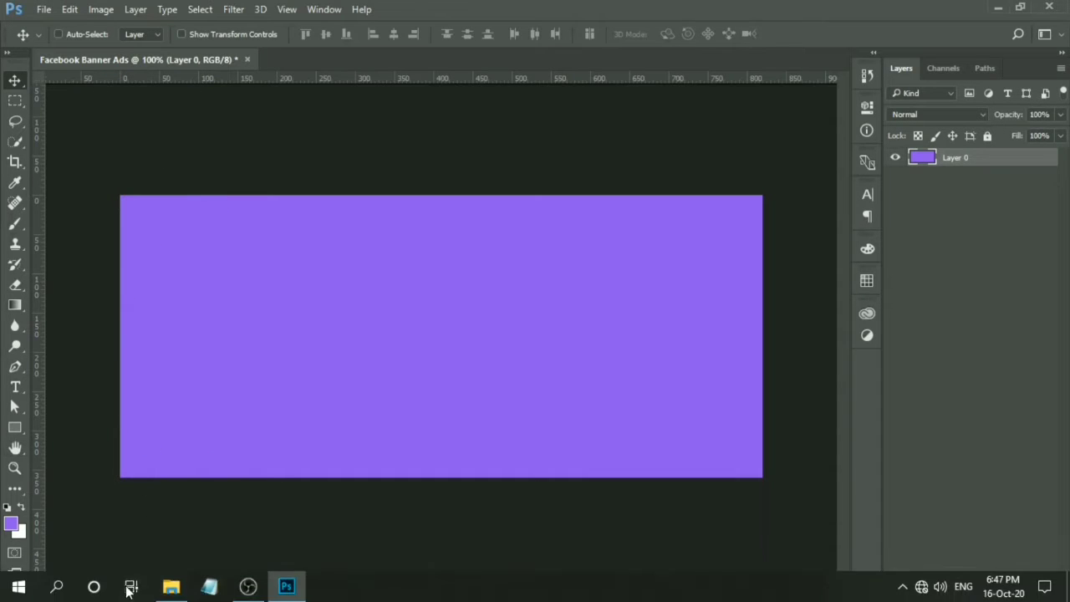
# Switch to File Explorer and bring the rear-view red car photo and the car wheel photo from Downloads into the banner document.
pyautogui.click(175, 595)
pyautogui.scroll(-5, 317, 375)
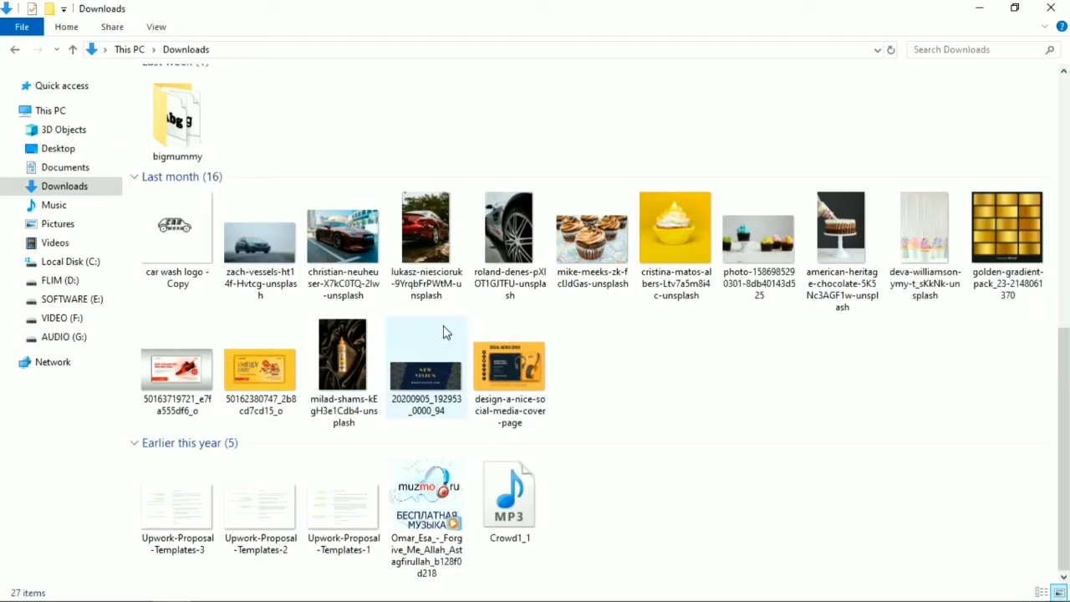
pyautogui.click(427, 243)
pyautogui.keyDown('ctrl'); pyautogui.click(493, 270); pyautogui.keyUp('ctrl')
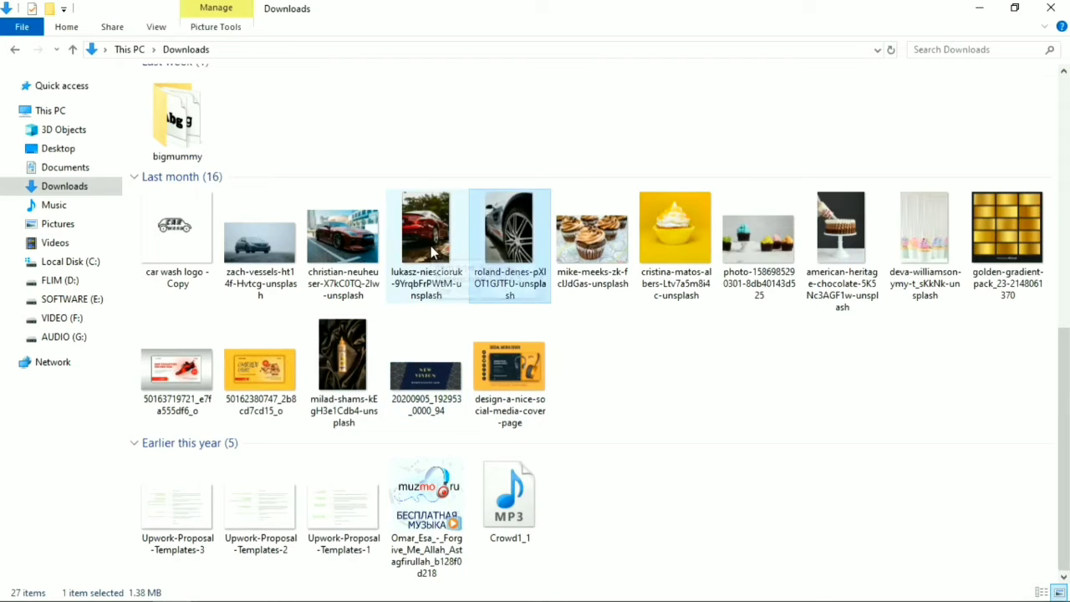
pyautogui.moveTo(441, 267); pyautogui.dragTo(347, 345)
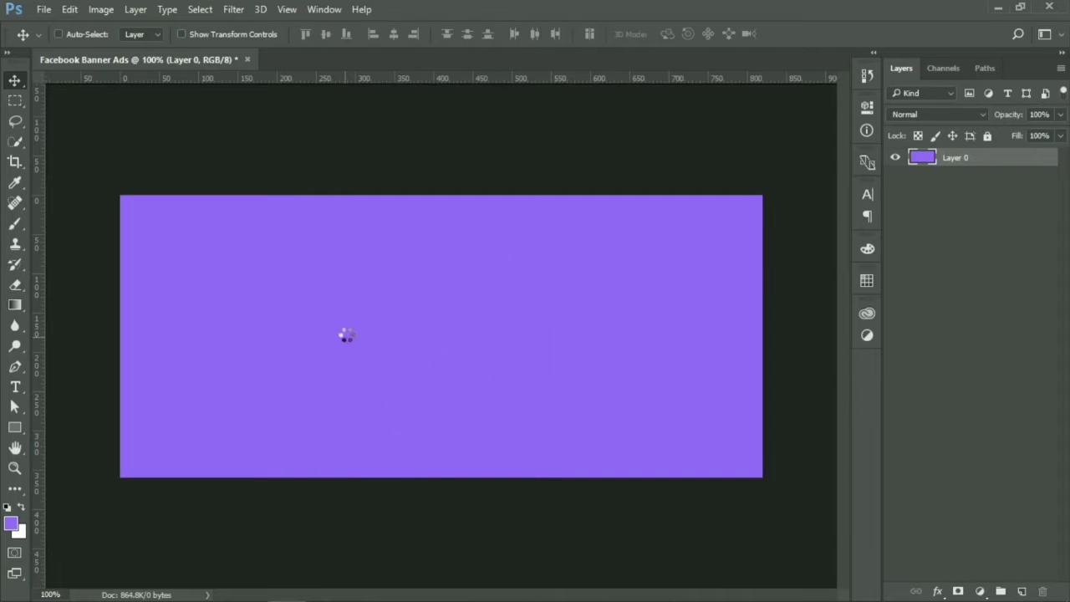
# Place the red car photo flush with the banner's left edge and the wheel photo flush with its right edge.
pyautogui.moveTo(465, 340); pyautogui.dragTo(237, 373)
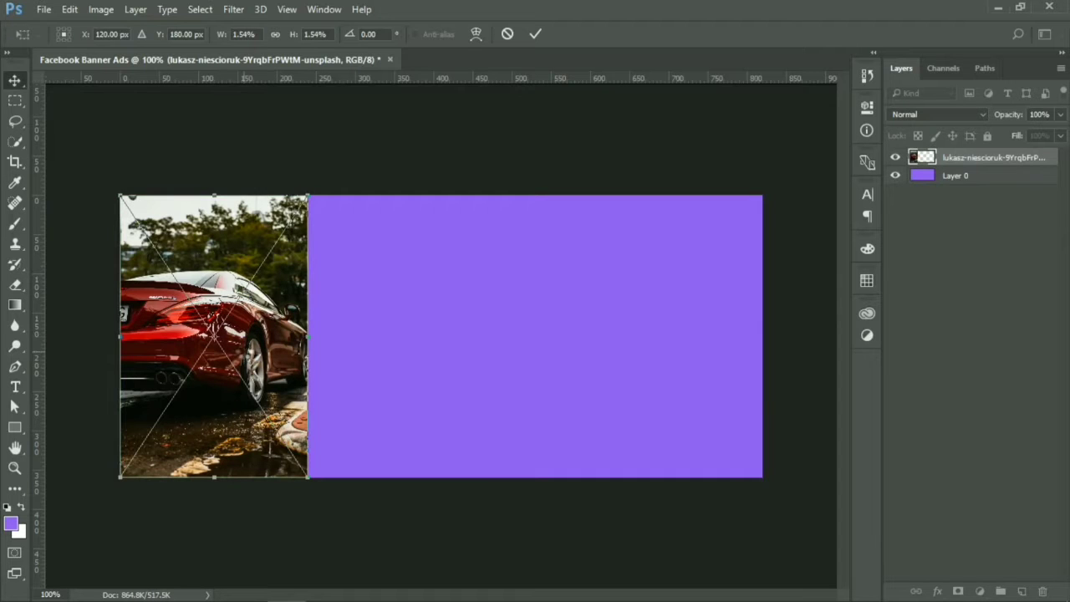
pyautogui.press('Return')
pyautogui.moveTo(394, 355); pyautogui.dragTo(628, 362)
pyautogui.press('Return')
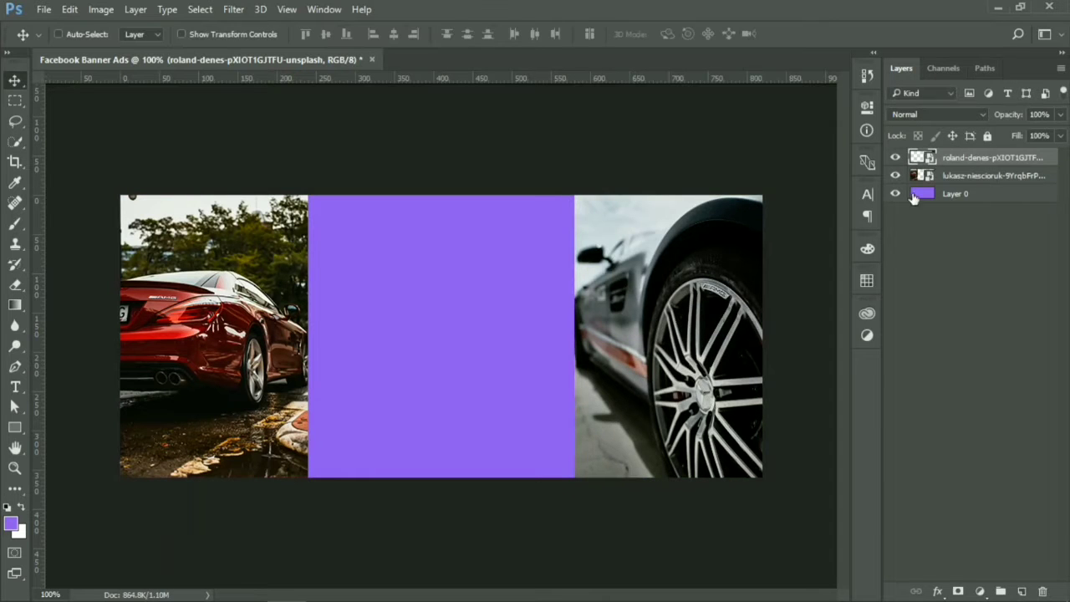
# Rasterize both photo layers and choose the Eraser tool with the red car layer active.
pyautogui.keyDown('shift'); pyautogui.click(983, 178); pyautogui.keyUp('shift')
pyautogui.rightClick(983, 179)
pyautogui.click(693, 379)
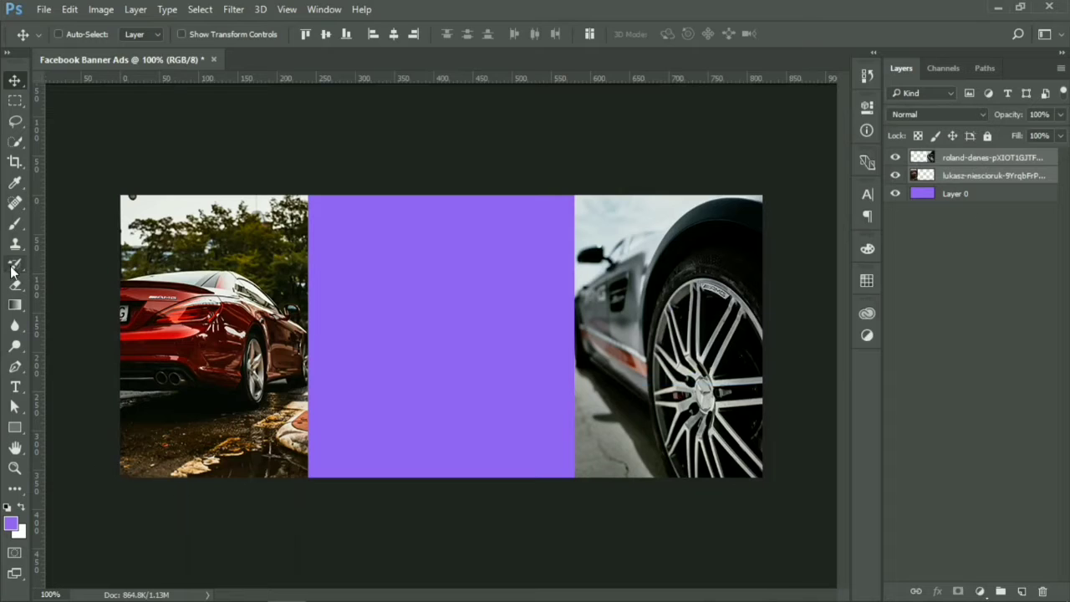
pyautogui.moveTo(15, 284); pyautogui.dragTo(58, 284)
pyautogui.click(970, 175)
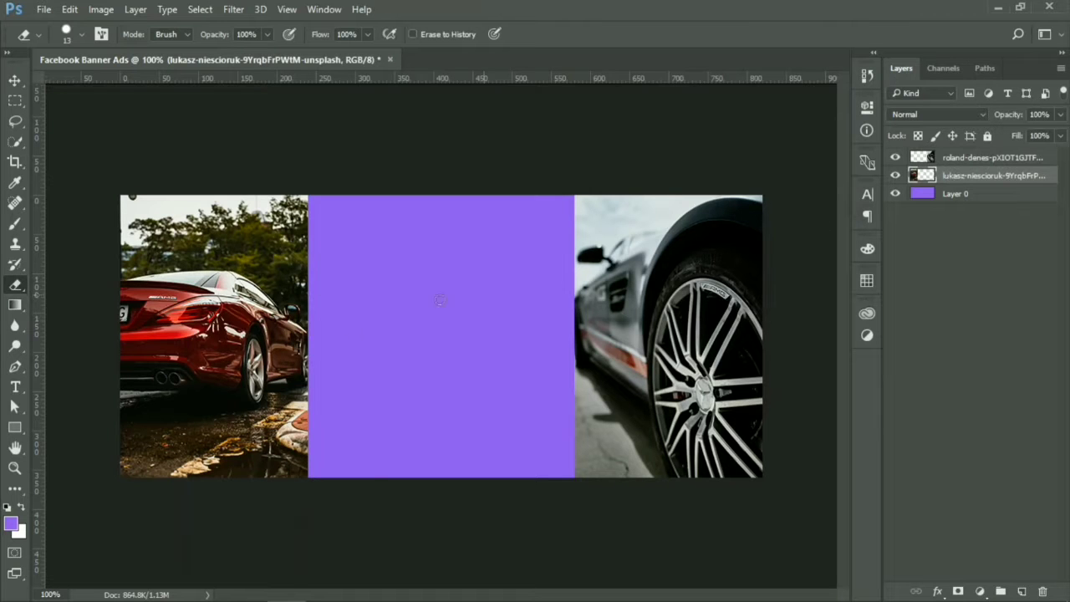
pyautogui.scroll(3, 247, 351)
pyautogui.scroll(-1, 246, 351)
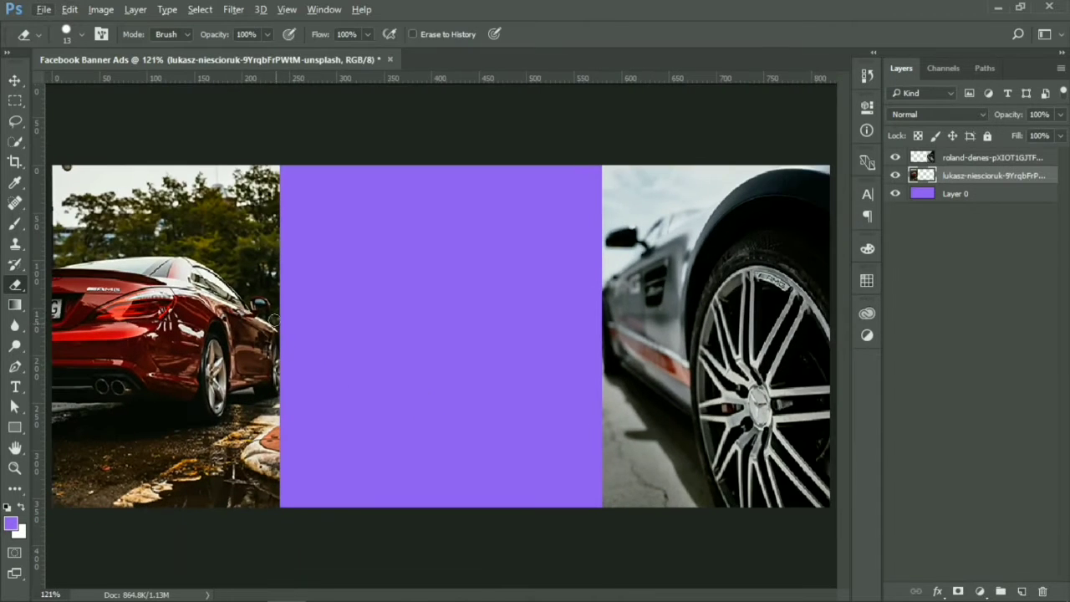
pyautogui.moveTo(271, 310)
pyautogui.mouseDown()
pyautogui.moveTo(250, 336)
pyautogui.moveTo(249, 369)
pyautogui.mouseUp()
pyautogui.moveTo(272, 311)
pyautogui.mouseDown()
pyautogui.moveTo(242, 356)
pyautogui.moveTo(273, 383)
pyautogui.mouseUp()
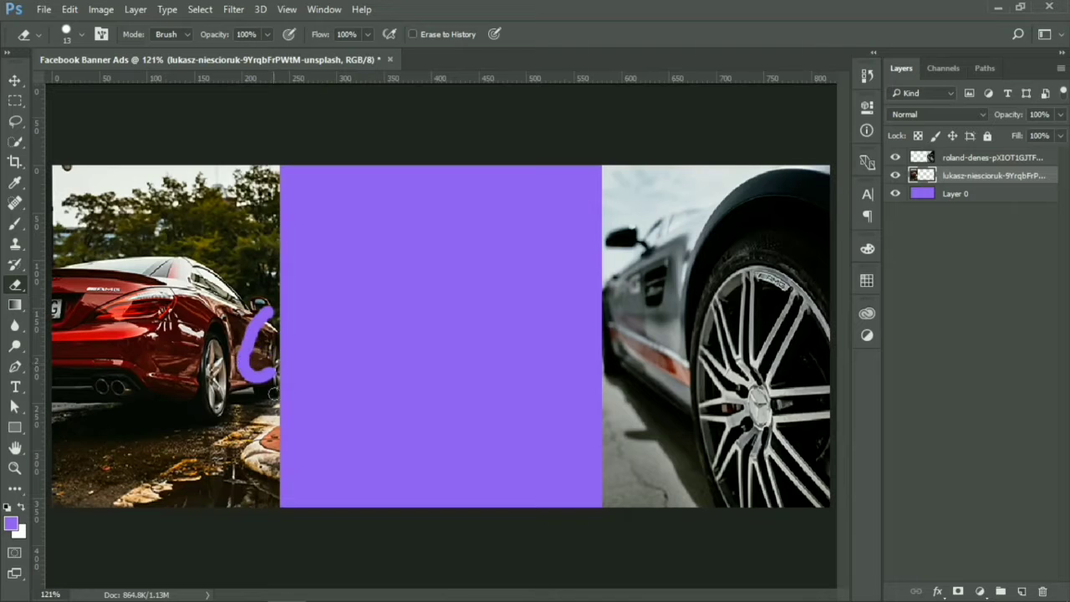
pyautogui.hotkey('ctrl', 'z')
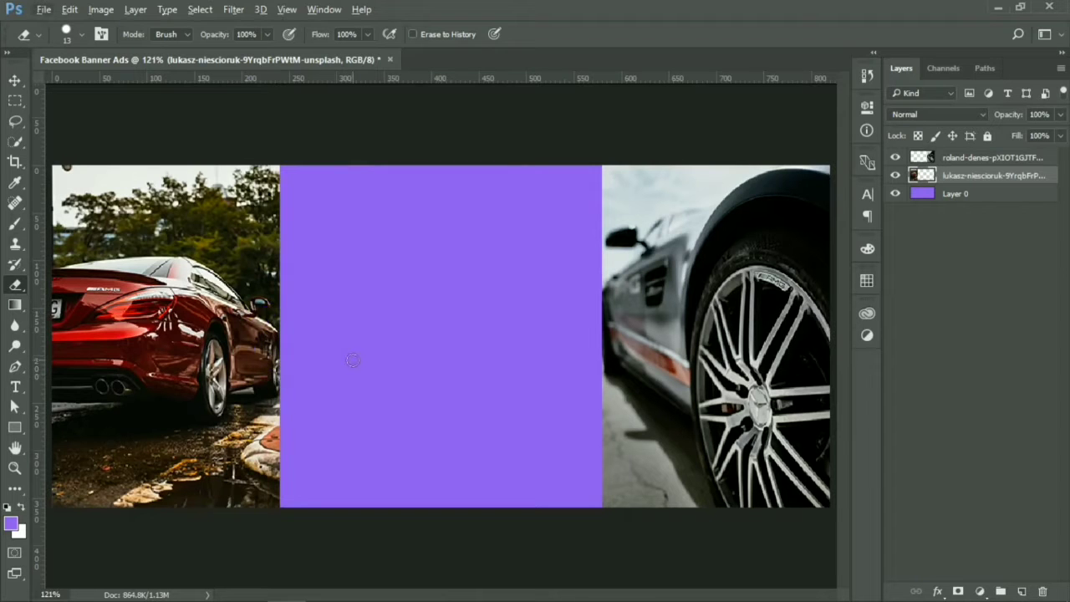
pyautogui.scroll(-1, 352, 360)
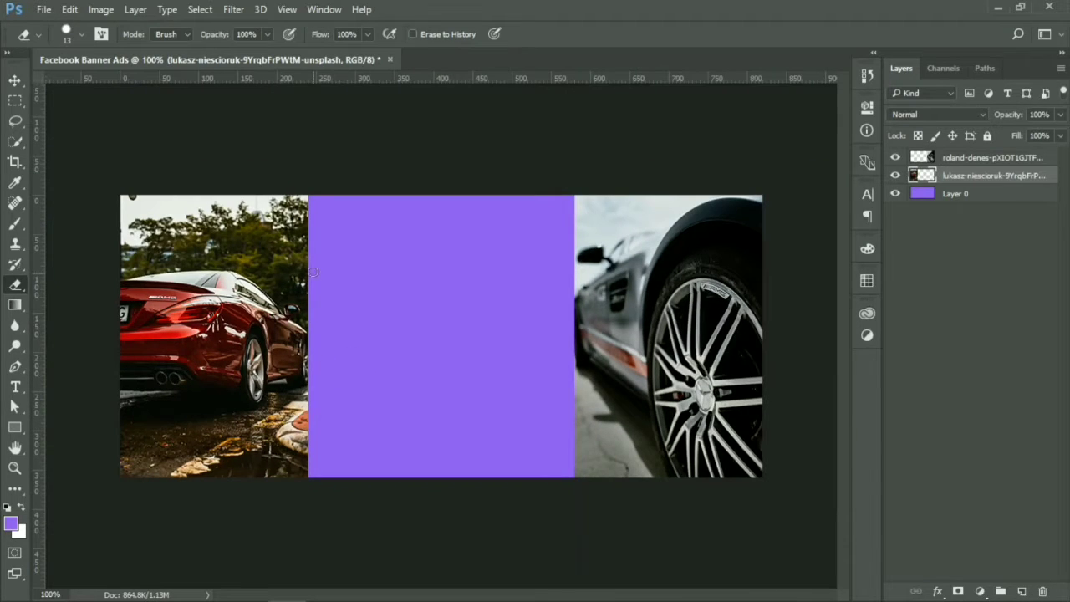
# Set the Eraser to 67 px with 0% hardness and try it along the red car photo's inner edge, undoing the stroke.
pyautogui.rightClick(360, 234)
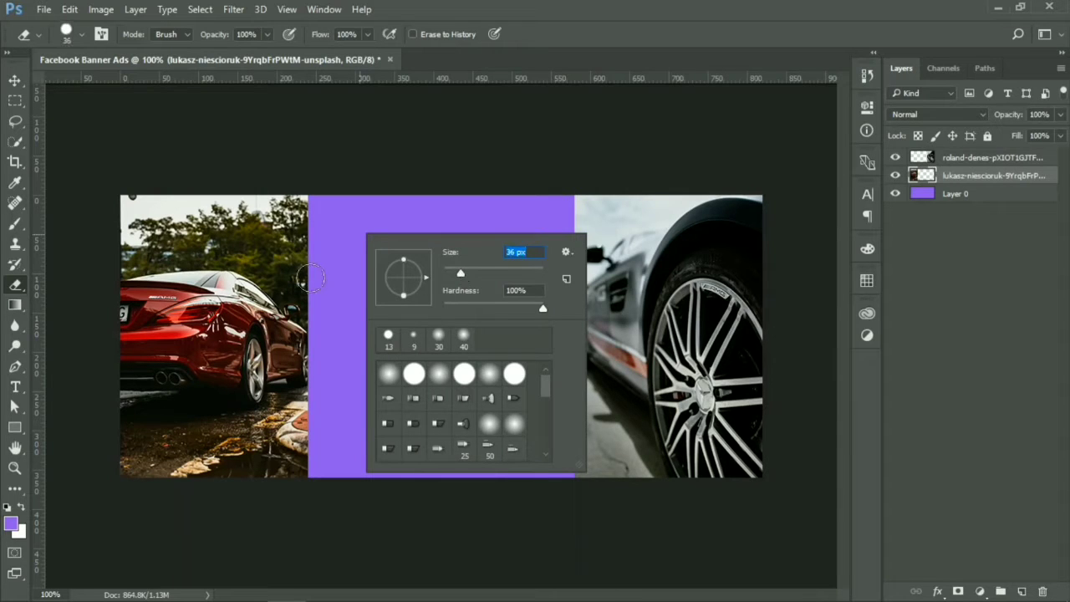
pyautogui.moveTo(463, 272); pyautogui.dragTo(476, 272)
pyautogui.moveTo(511, 310); pyautogui.dragTo(389, 301)
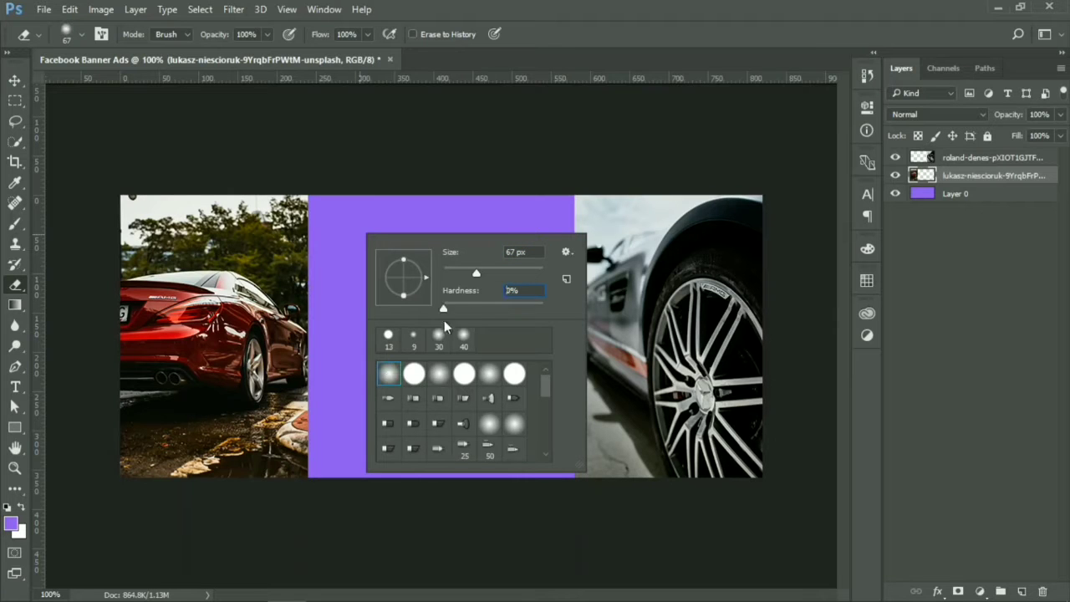
pyautogui.moveTo(301, 204); pyautogui.dragTo(317, 442)
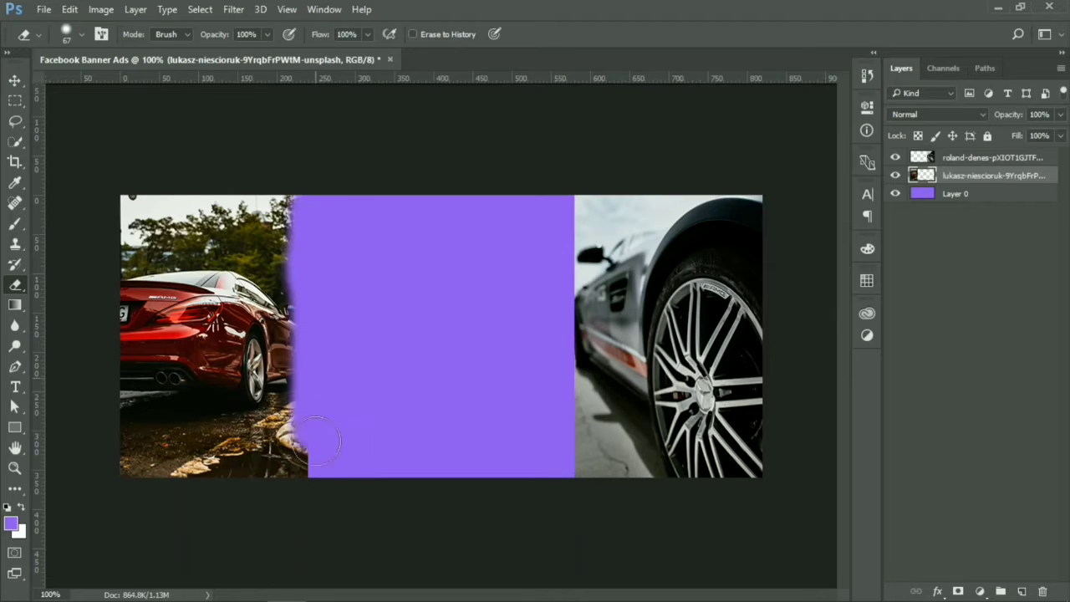
pyautogui.hotkey('ctrl', 'z')
# Set the Eraser hardness to 36% and erase the inner edges of the red car and wheel photos, each on its own layer.
pyautogui.rightClick(391, 316)
pyautogui.moveTo(520, 386); pyautogui.dragTo(514, 389)
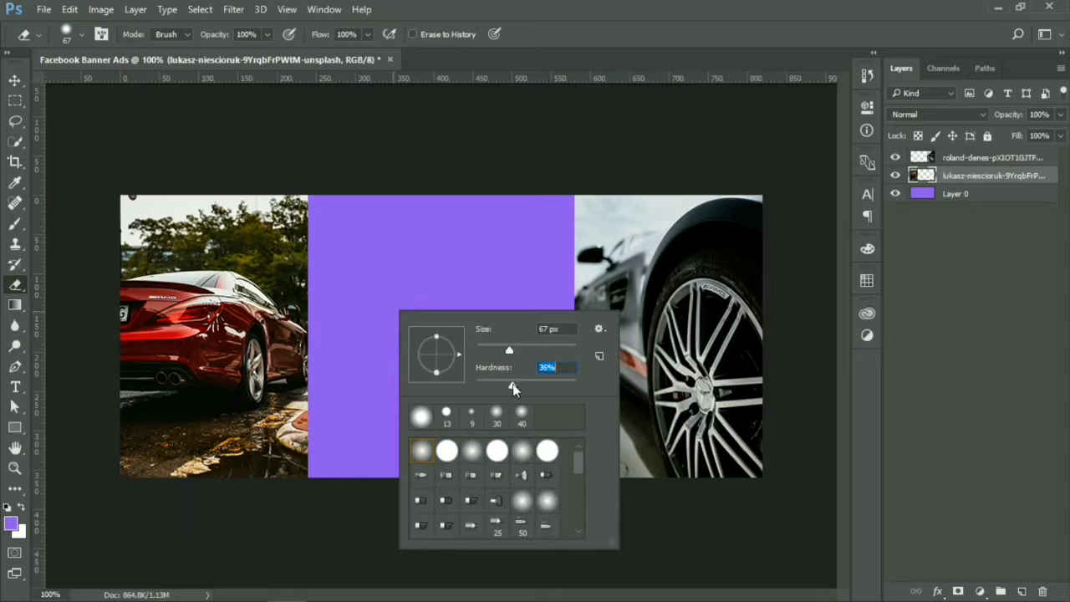
pyautogui.click(326, 213)
pyautogui.moveTo(301, 205)
pyautogui.mouseDown()
pyautogui.moveTo(310, 408)
pyautogui.moveTo(285, 489)
pyautogui.moveTo(302, 272)
pyautogui.moveTo(300, 224)
pyautogui.moveTo(287, 198)
pyautogui.moveTo(302, 214)
pyautogui.moveTo(302, 287)
pyautogui.moveTo(301, 194)
pyautogui.mouseUp()
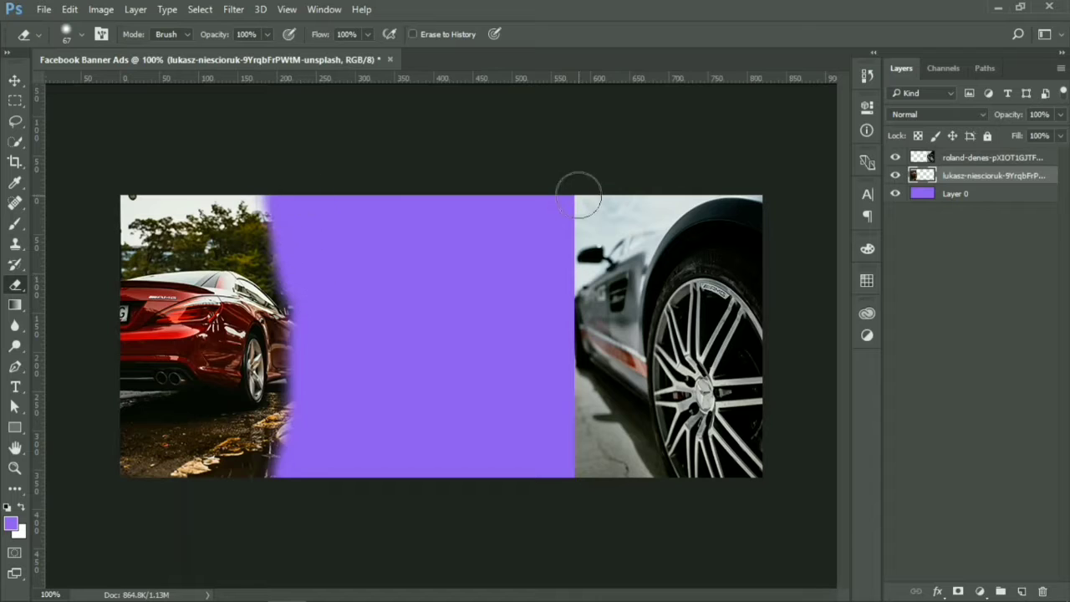
pyautogui.click(978, 157)
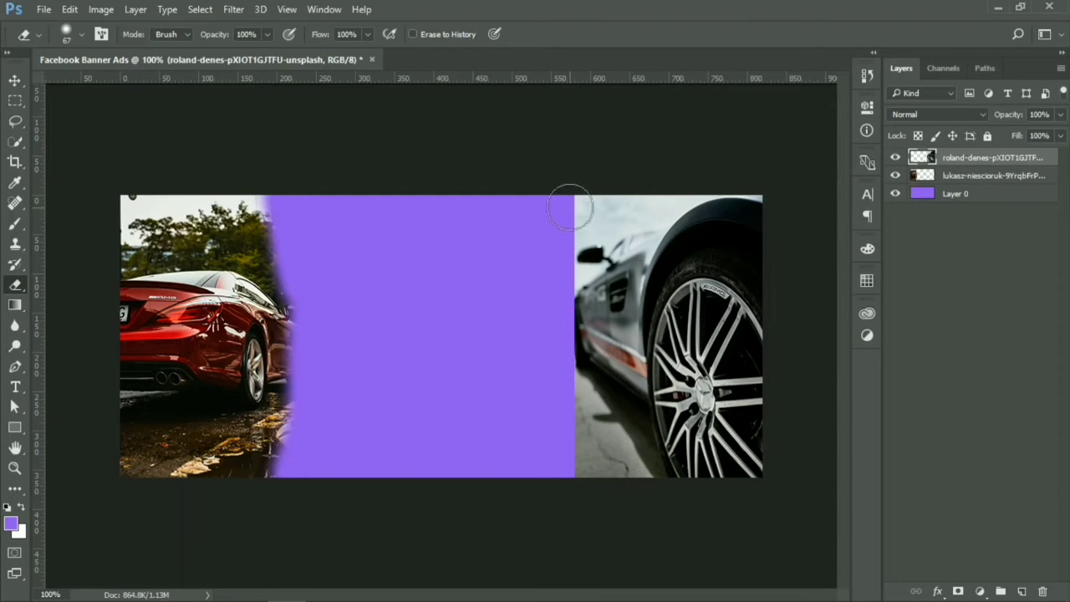
pyautogui.moveTo(568, 203)
pyautogui.mouseDown()
pyautogui.moveTo(561, 298)
pyautogui.moveTo(573, 382)
pyautogui.moveTo(618, 481)
pyautogui.mouseUp()
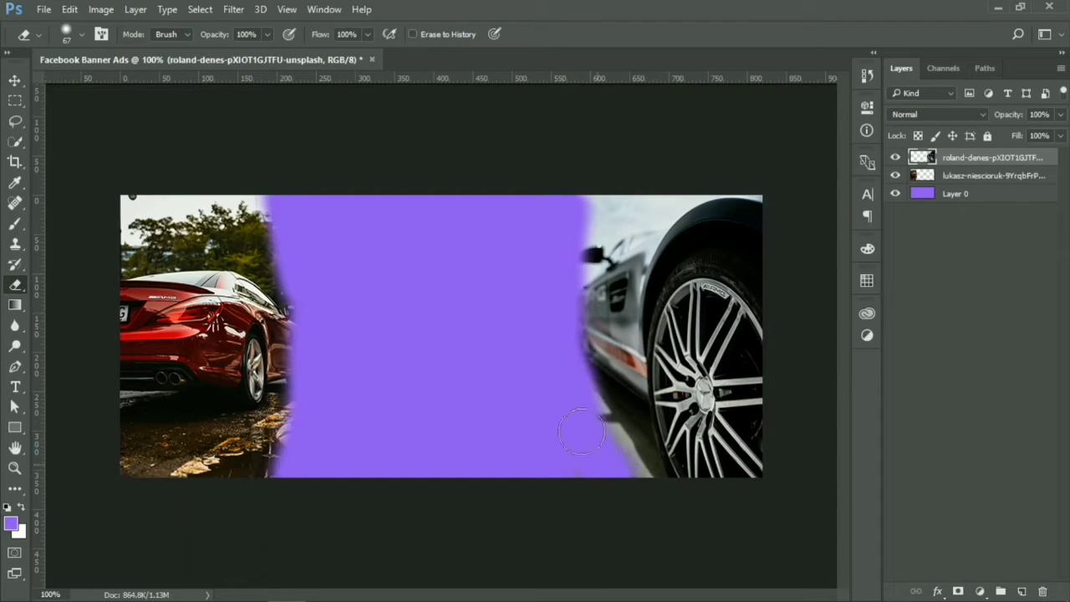
# Place the front-view red sports car photo from Downloads directly above Layer 0, beneath the two edge photos.
pyautogui.click(943, 196)
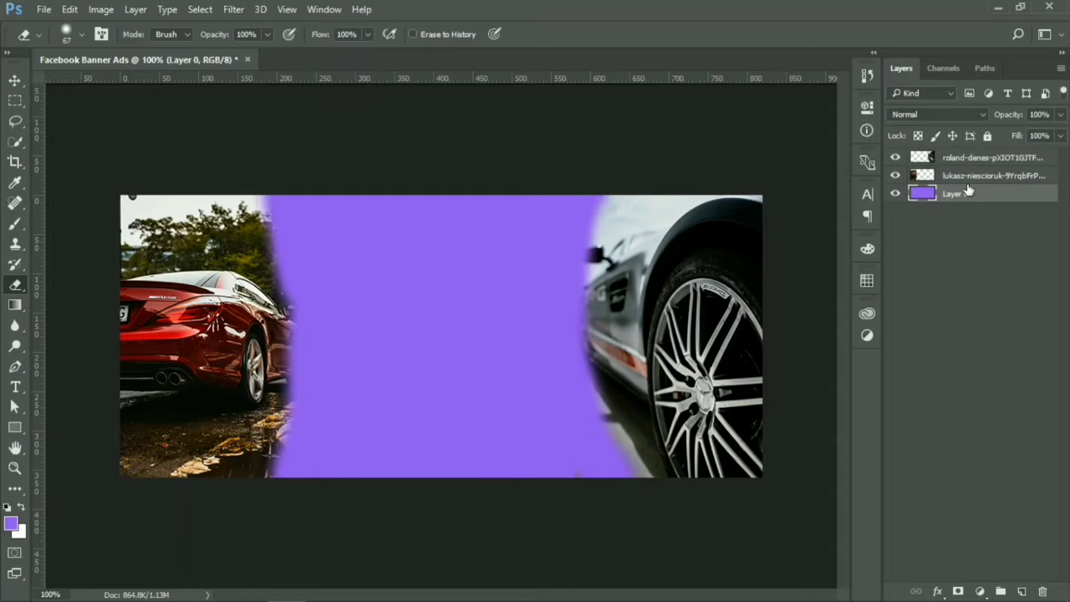
pyautogui.click(972, 178)
pyautogui.click(970, 194)
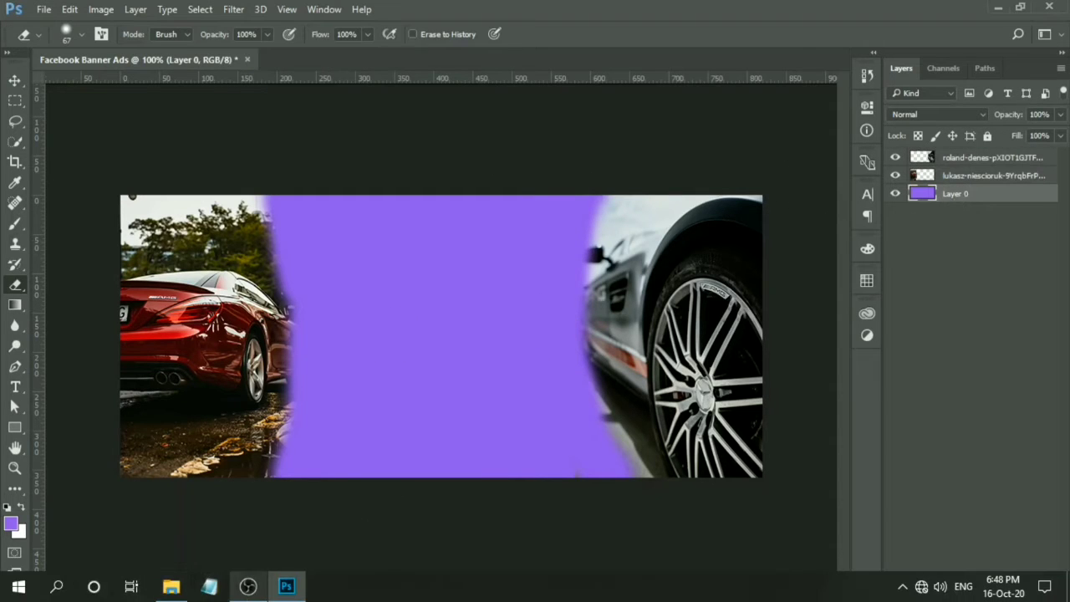
pyautogui.moveTo(247, 587)
pyautogui.click(171, 587)
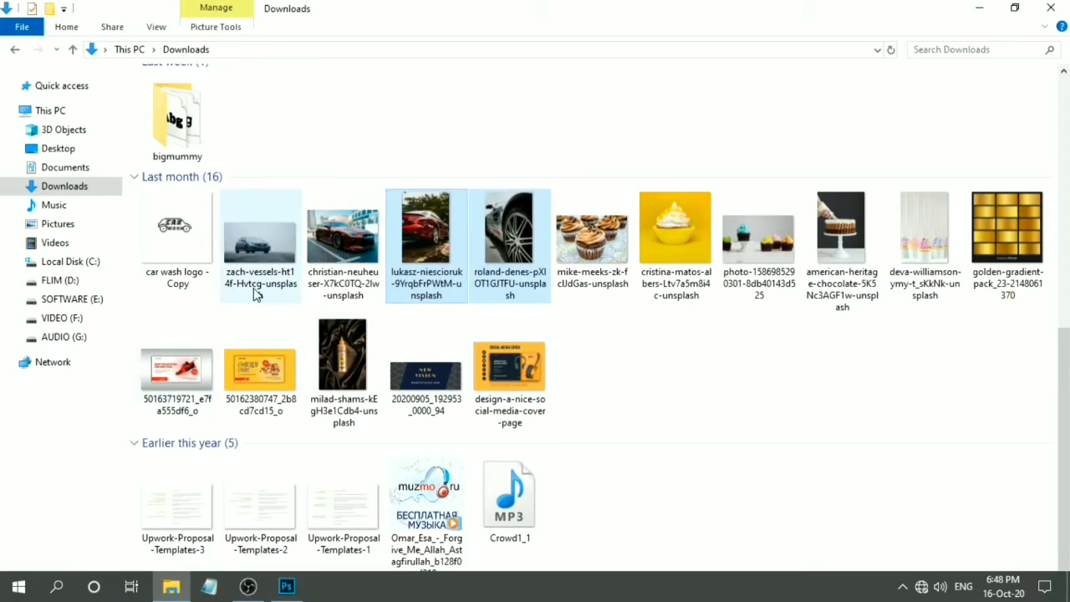
pyautogui.click(344, 251)
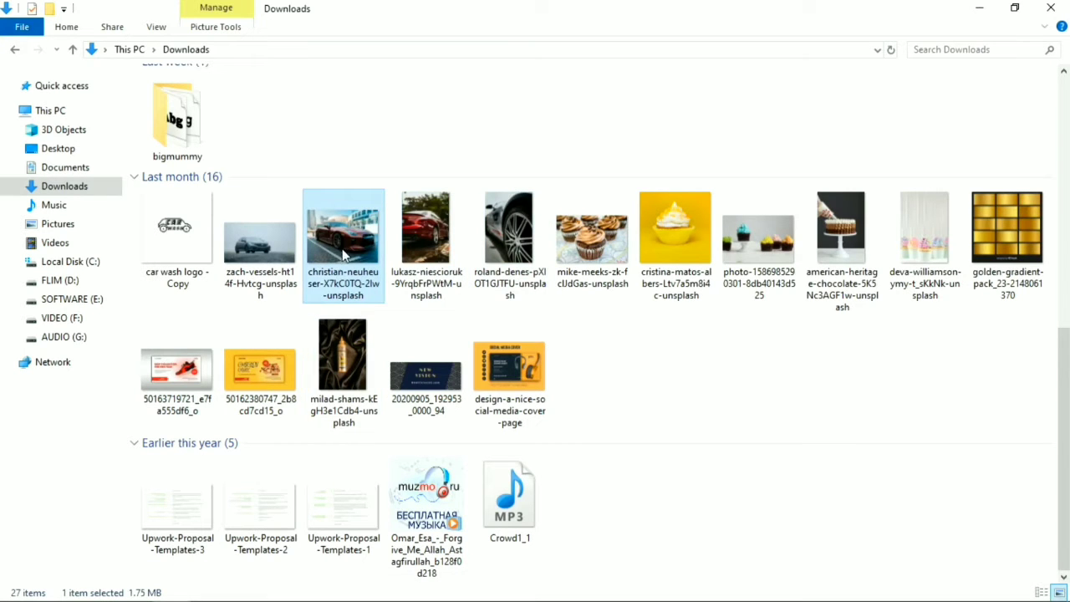
pyautogui.moveTo(343, 242); pyautogui.dragTo(389, 370)
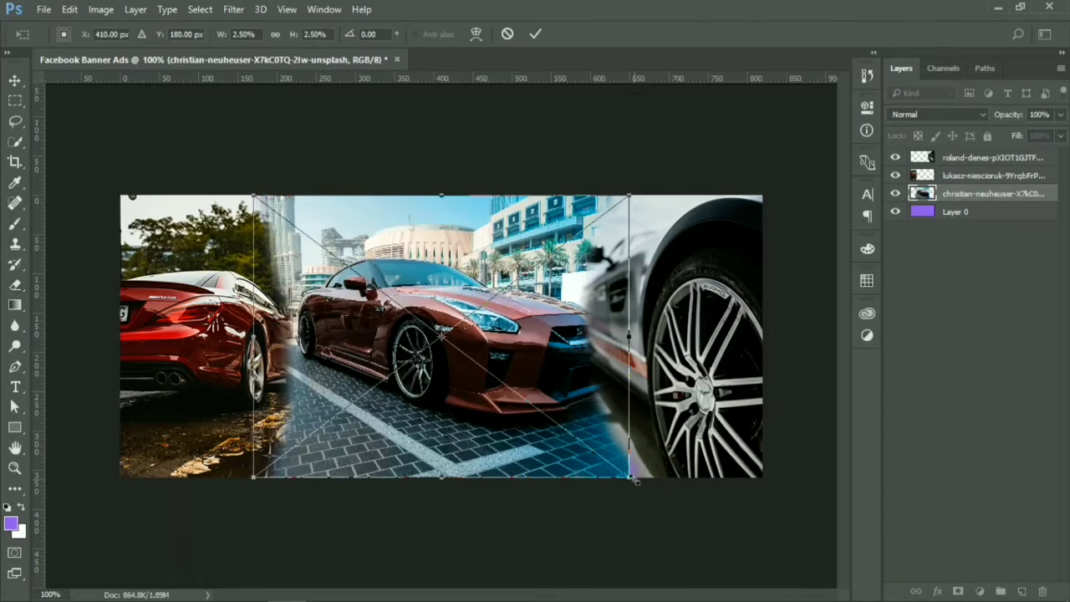
# Scale the placed sports car photo to 6.00% width and 5.50% height, position it at about X 327, Y 150 px, and apply the placement.
pyautogui.moveTo(635, 480); pyautogui.dragTo(727, 520)
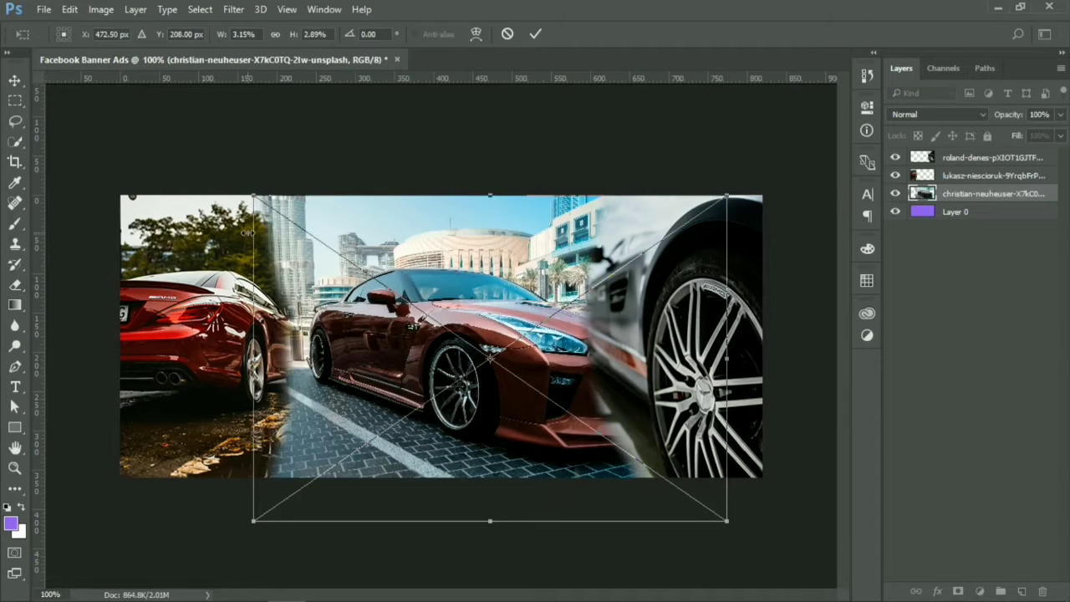
pyautogui.moveTo(258, 198); pyautogui.dragTo(108, 99)
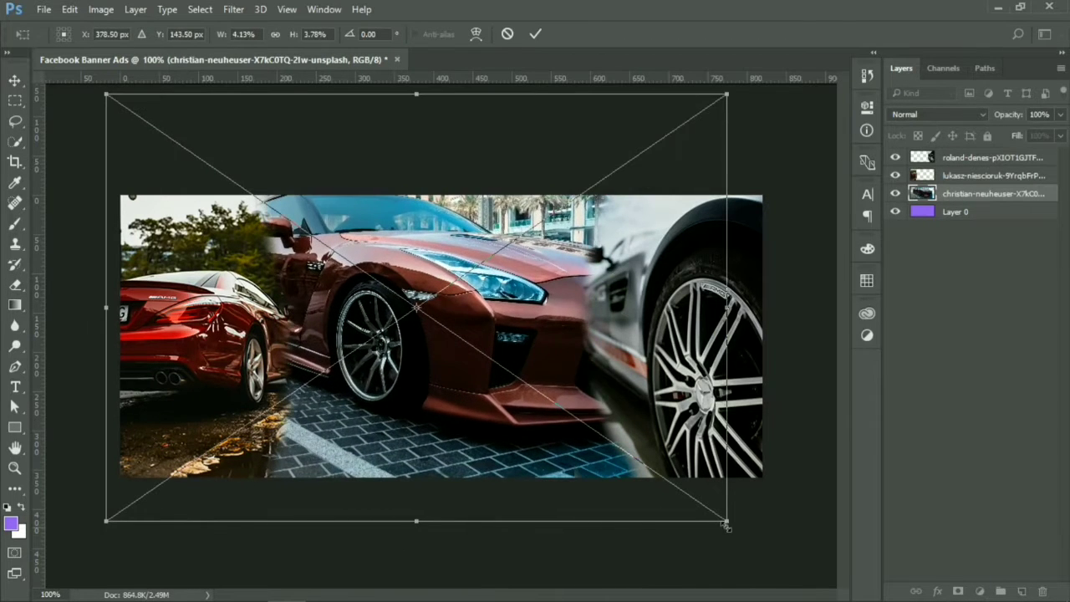
pyautogui.moveTo(728, 521); pyautogui.dragTo(800, 572)
pyautogui.moveTo(584, 427); pyautogui.dragTo(552, 420)
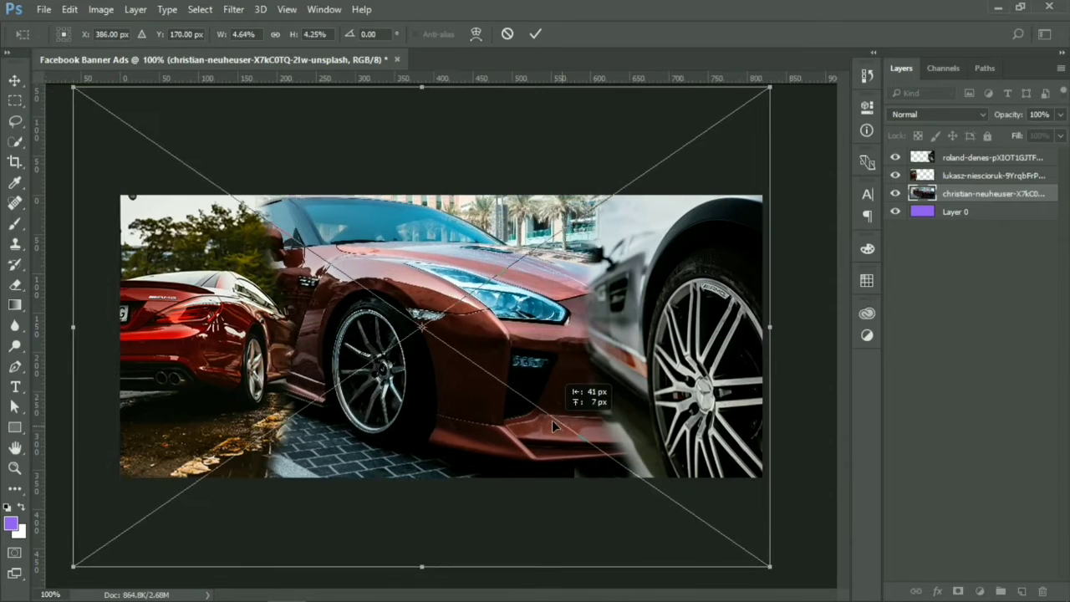
pyautogui.scroll(-5, 386, 386)
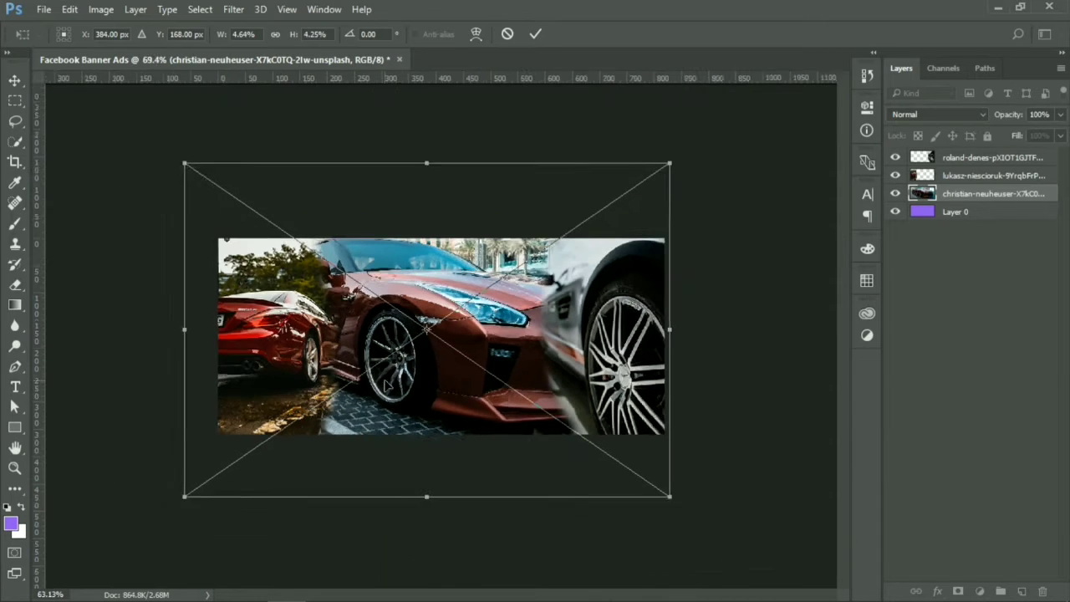
pyautogui.moveTo(649, 483); pyautogui.dragTo(724, 510)
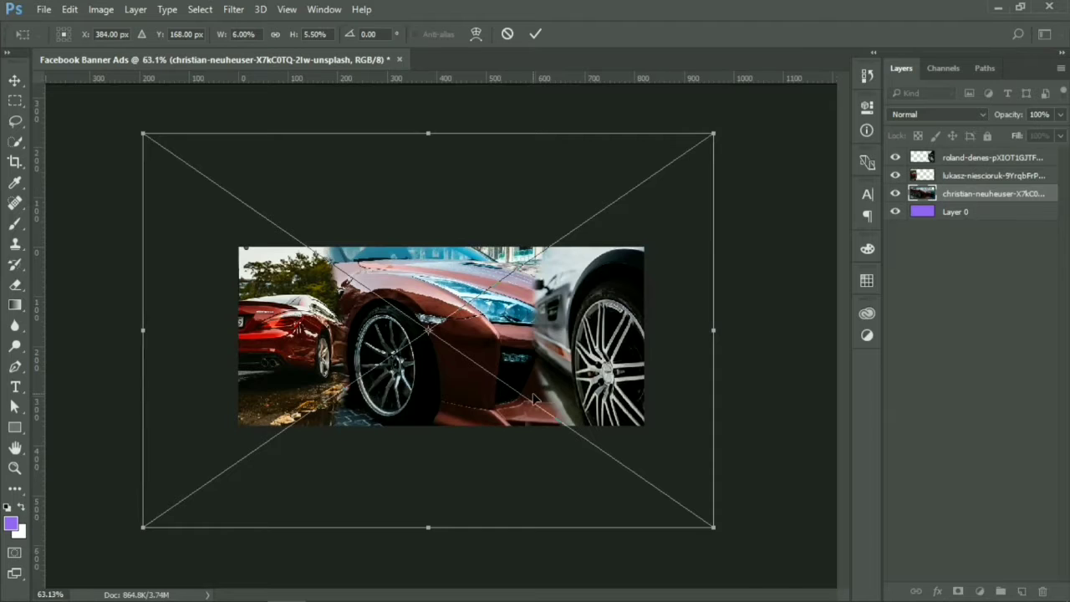
pyautogui.moveTo(535, 388); pyautogui.dragTo(504, 393)
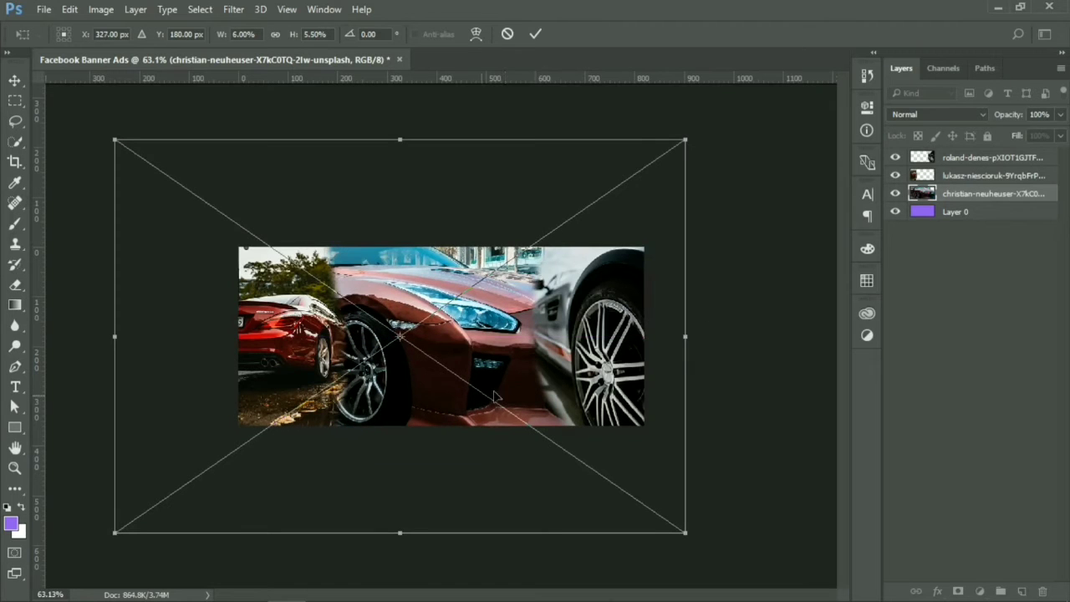
pyautogui.press('Return')
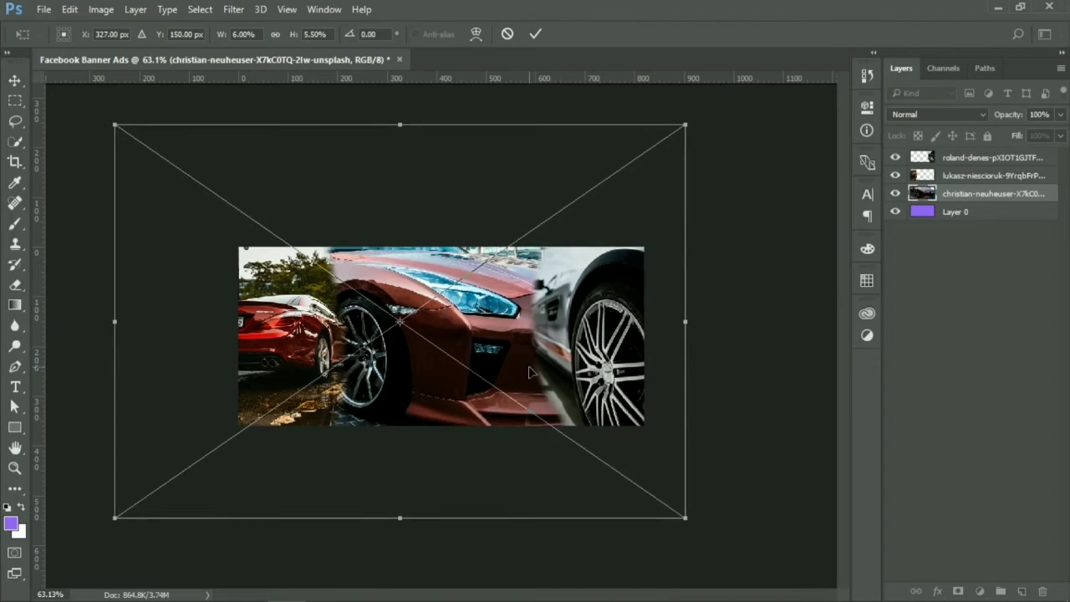
pyautogui.press('e')
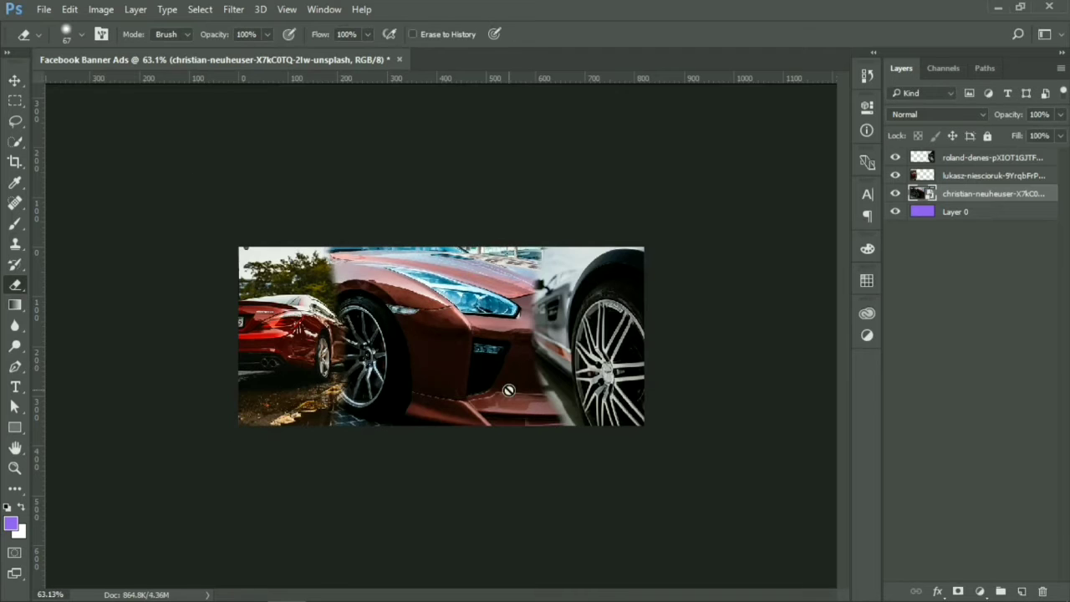
# Group the three car photo layers above Layer 0 and name the group Image.
pyautogui.rightClick(983, 193)
pyautogui.click(682, 377)
pyautogui.keyDown('shift'); pyautogui.click(1006, 159); pyautogui.keyUp('shift')
pyautogui.hotkey('ctrl', 'g')
pyautogui.doubleClick(953, 158)
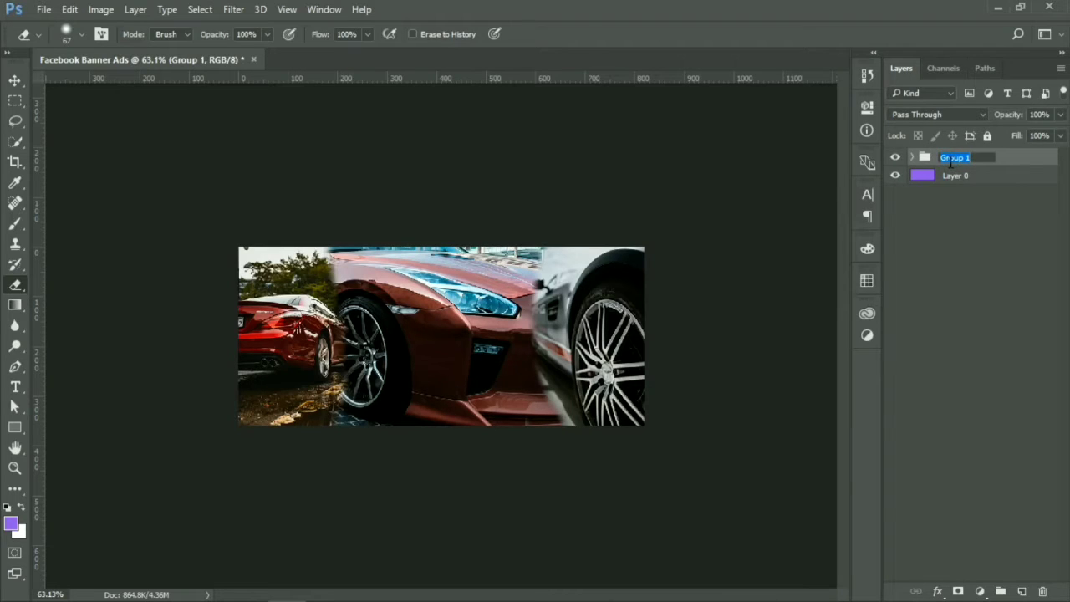
pyautogui.press('BackSpace')
pyautogui.press('Return')
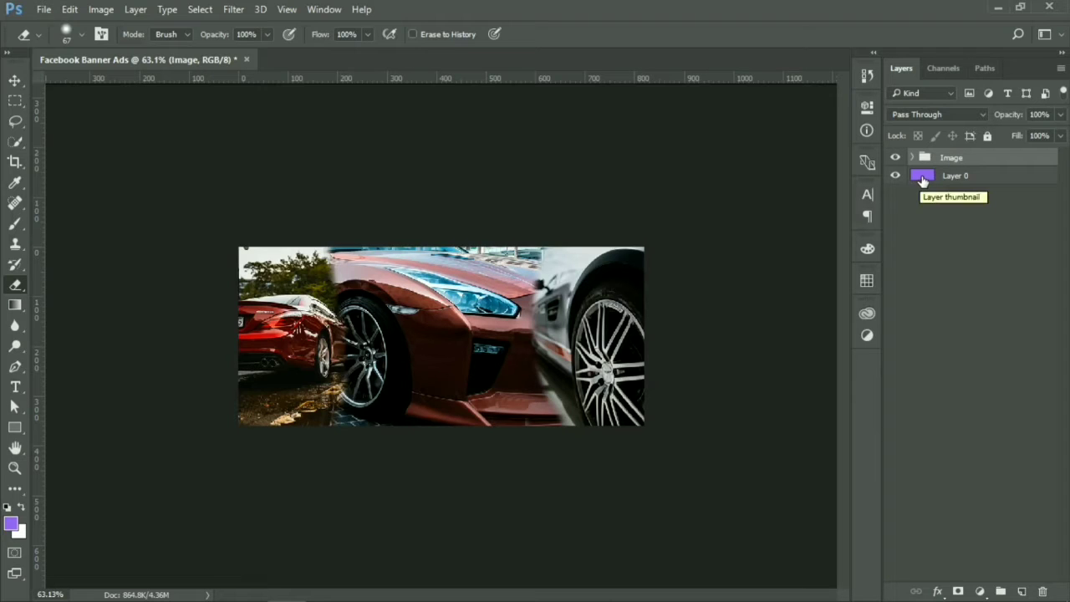
# Duplicate Layer 0 above the Image group and add a reversed radial Gradient Overlay at 53% scale to the copy.
pyautogui.click(947, 180)
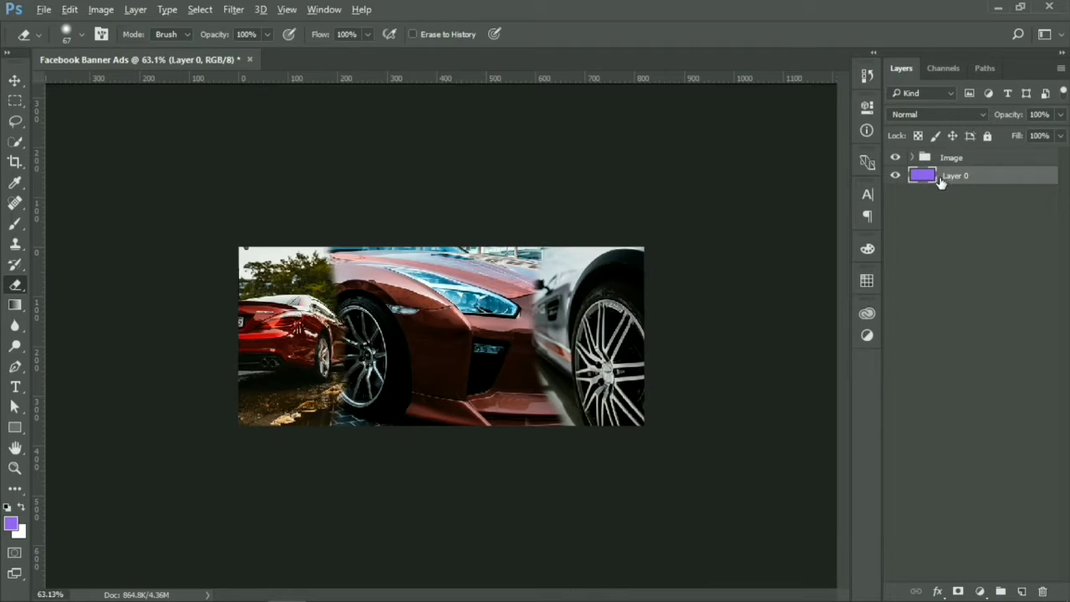
pyautogui.moveTo(941, 182); pyautogui.dragTo(945, 151)
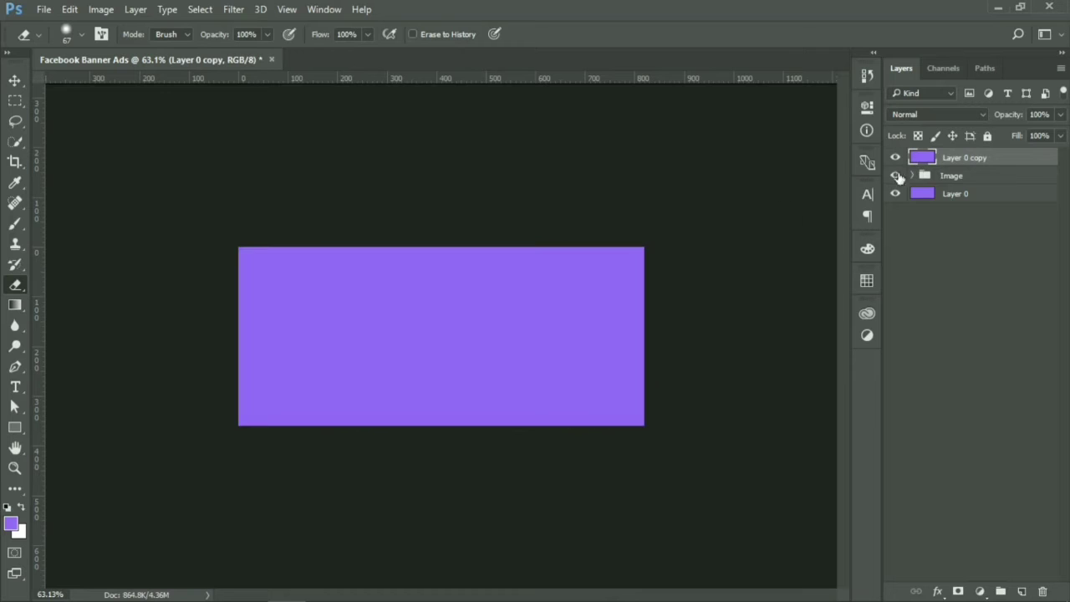
pyautogui.doubleClick(1040, 162)
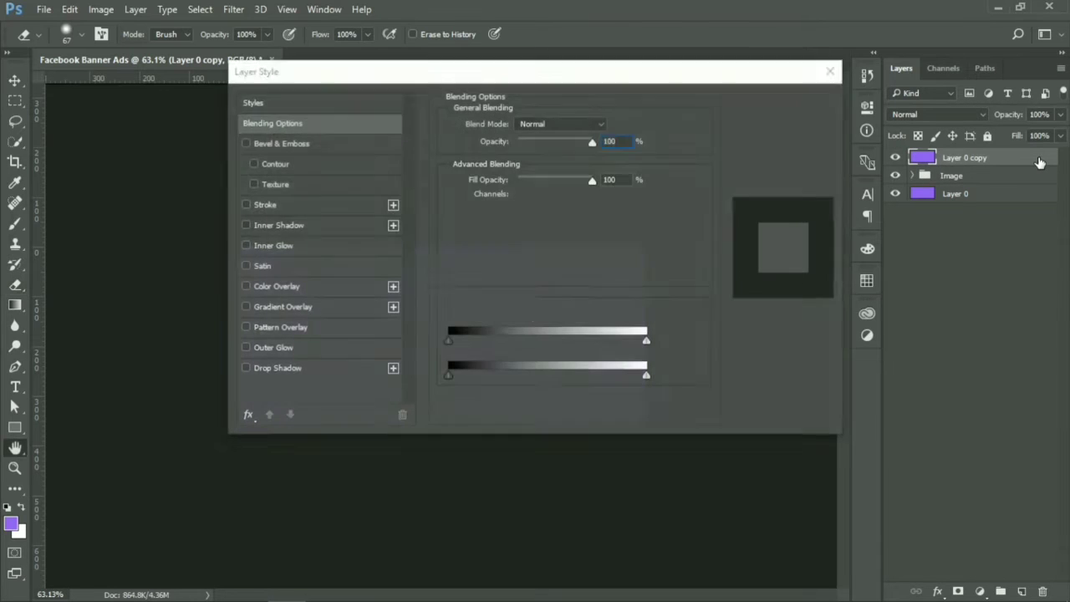
pyautogui.click(271, 307)
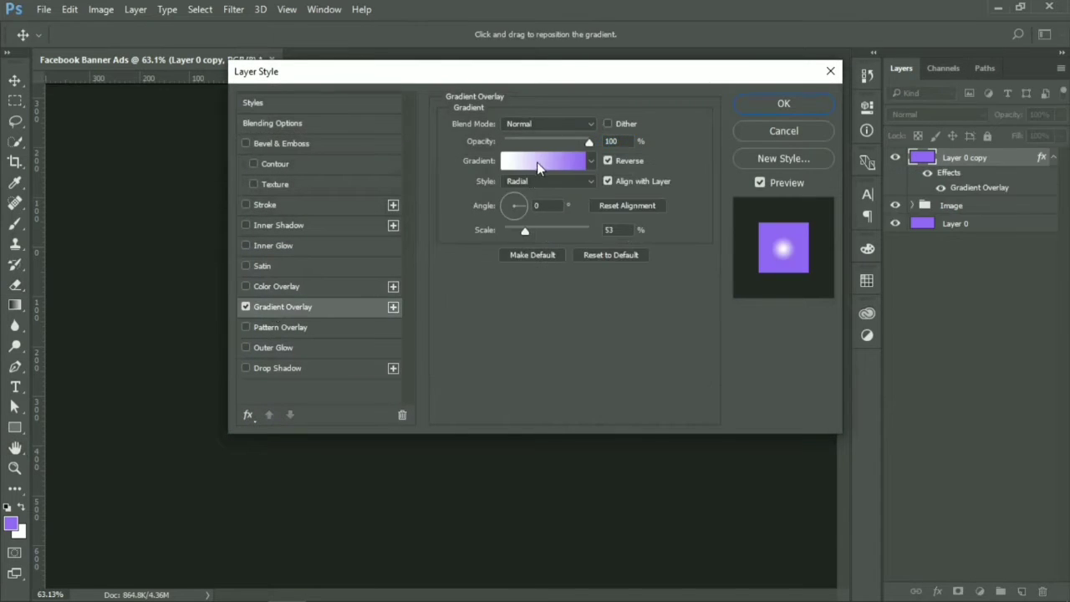
# Confirm the overlay's gradient stops as purple 8f59e1 and white ffffff, apply the layer style and collapse the copy's effects list.
pyautogui.moveTo(532, 74); pyautogui.dragTo(560, 359)
pyautogui.click(570, 453)
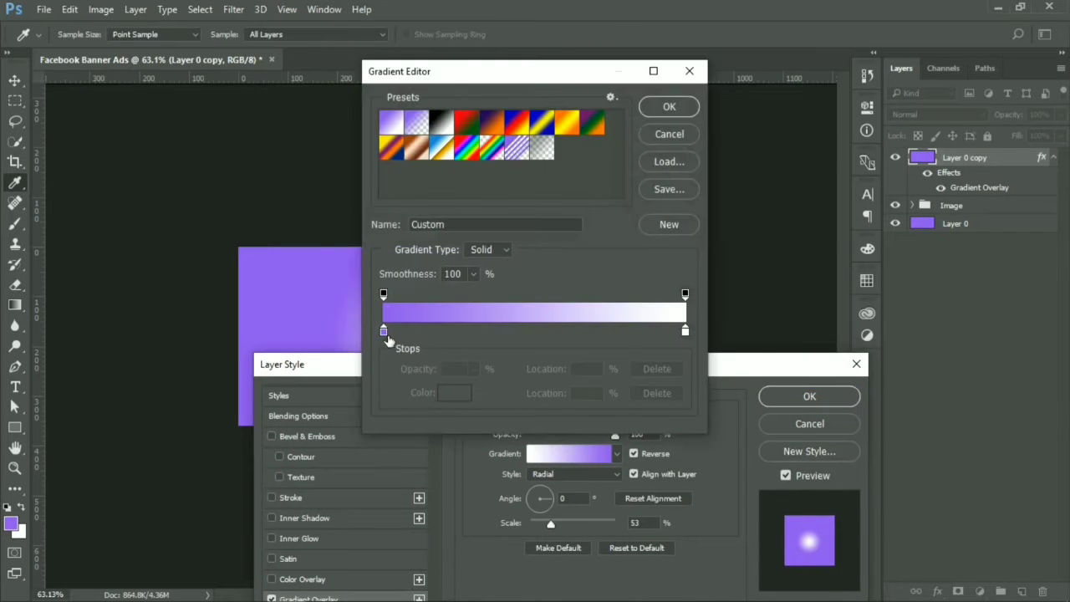
pyautogui.click(387, 332)
pyautogui.click(456, 392)
pyautogui.click(406, 288)
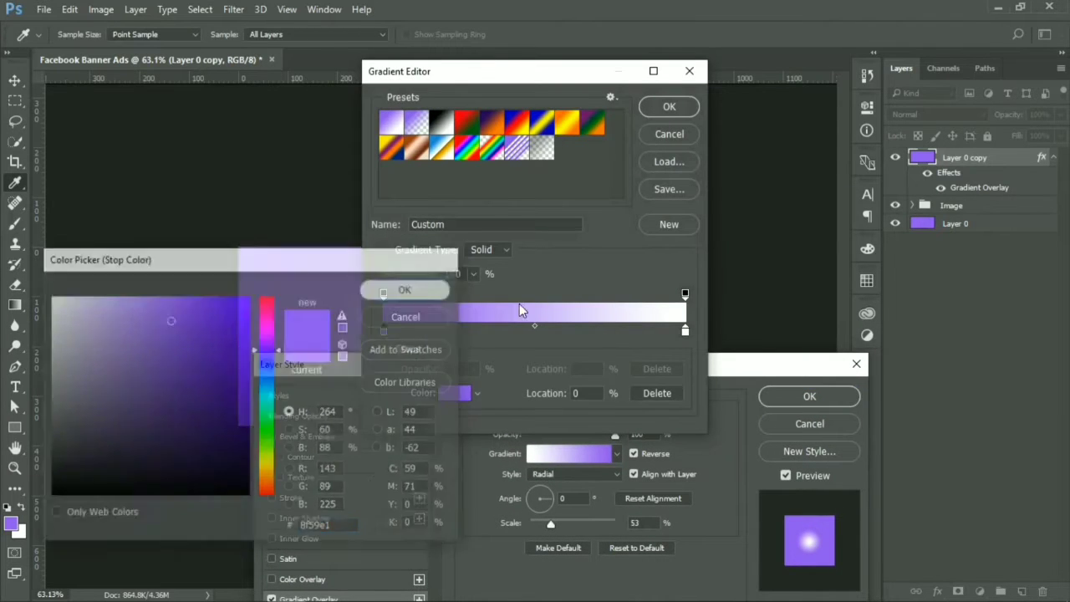
pyautogui.click(685, 332)
pyautogui.click(452, 392)
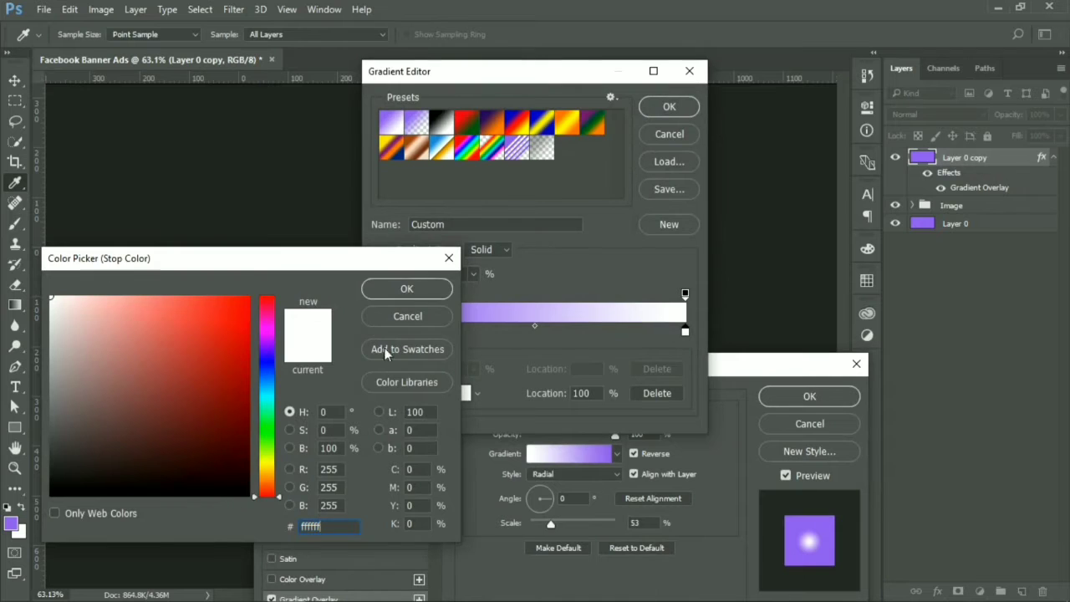
pyautogui.click(408, 288)
pyautogui.click(670, 107)
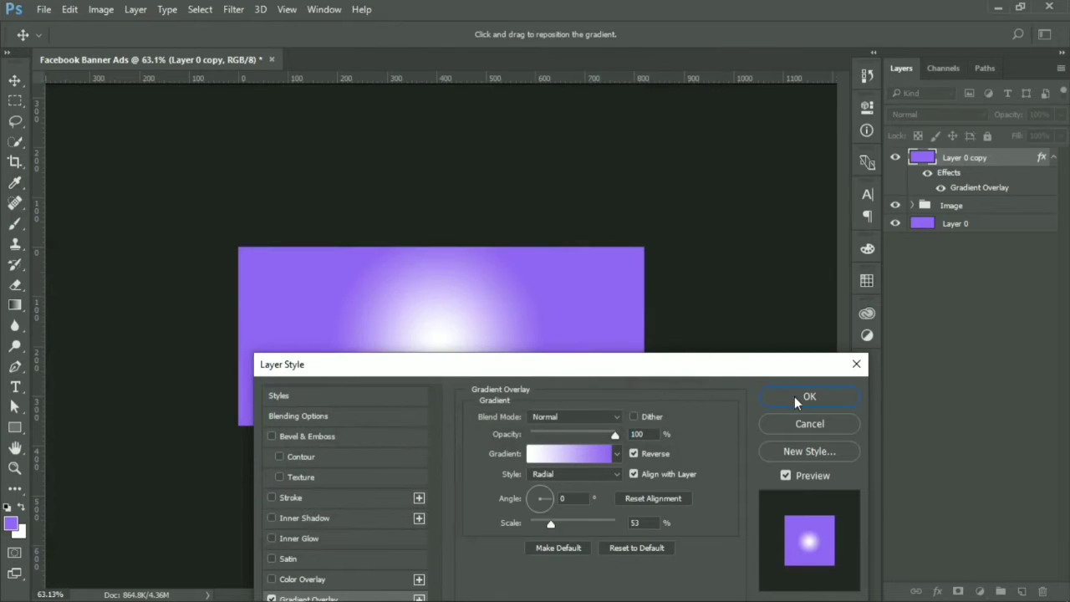
pyautogui.click(794, 396)
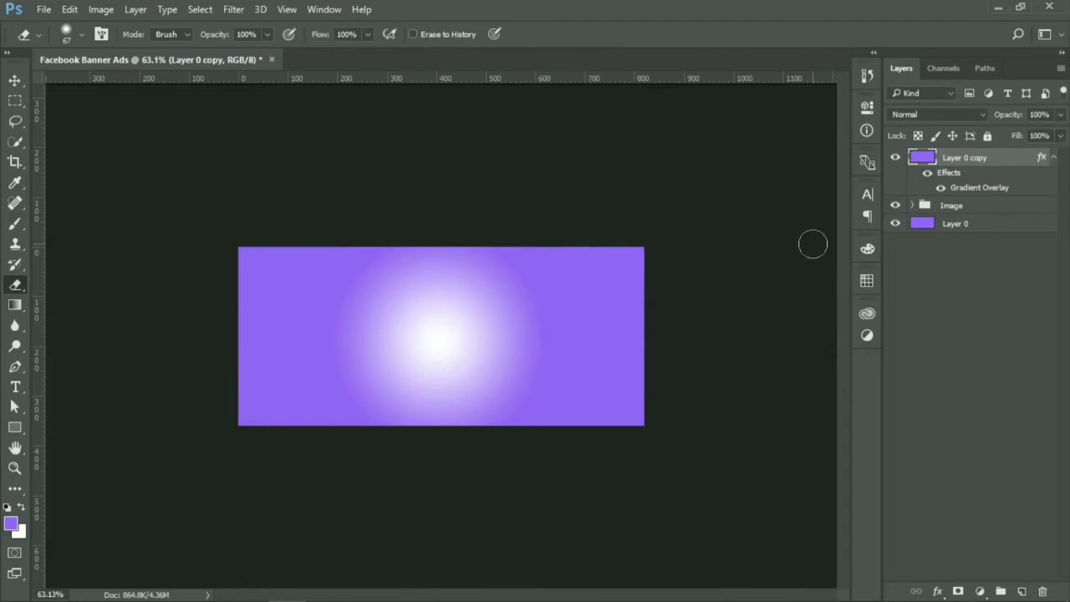
pyautogui.click(1054, 157)
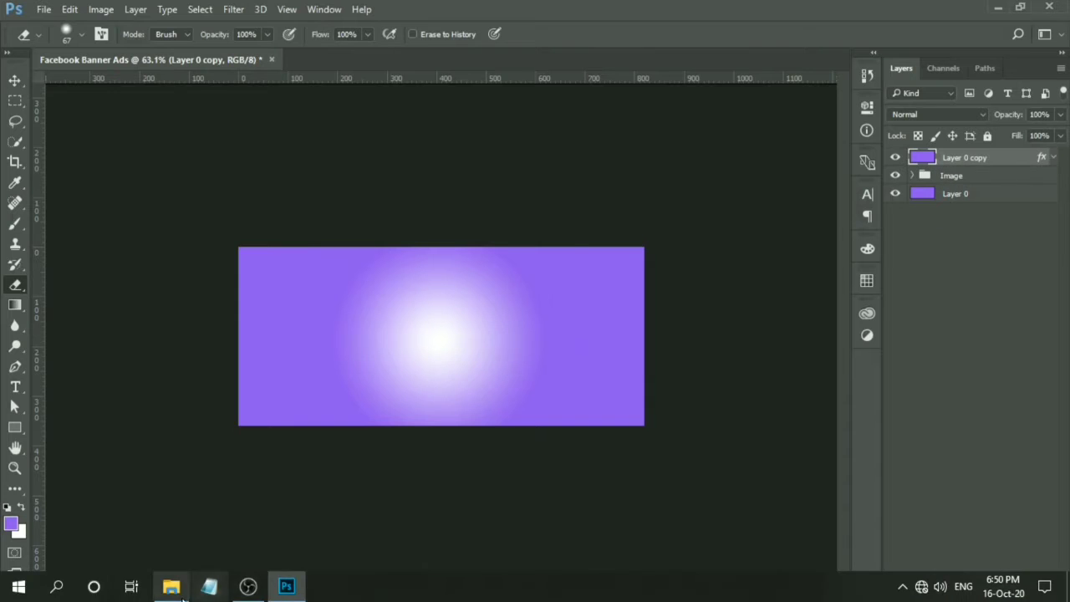
# Place the black Honda cutout from the file folder above the gradient layer, scaled down and centred on the white glow.
pyautogui.click(170, 593)
pyautogui.moveTo(267, 250); pyautogui.dragTo(314, 263)
pyautogui.scroll(4, 225, 158)
pyautogui.moveTo(176, 112); pyautogui.dragTo(440, 325)
pyautogui.moveTo(633, 426); pyautogui.dragTo(528, 383)
pyautogui.press('Return')
pyautogui.press('e')
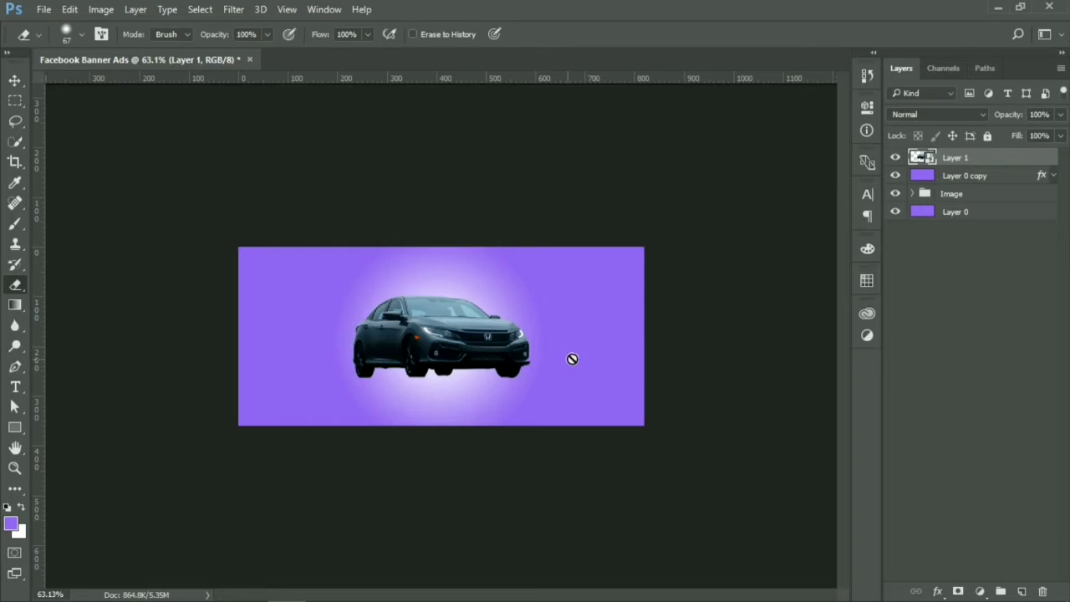
# Create a new empty layer between the Honda cutout and the purple gradient layer.
pyautogui.click(980, 177)
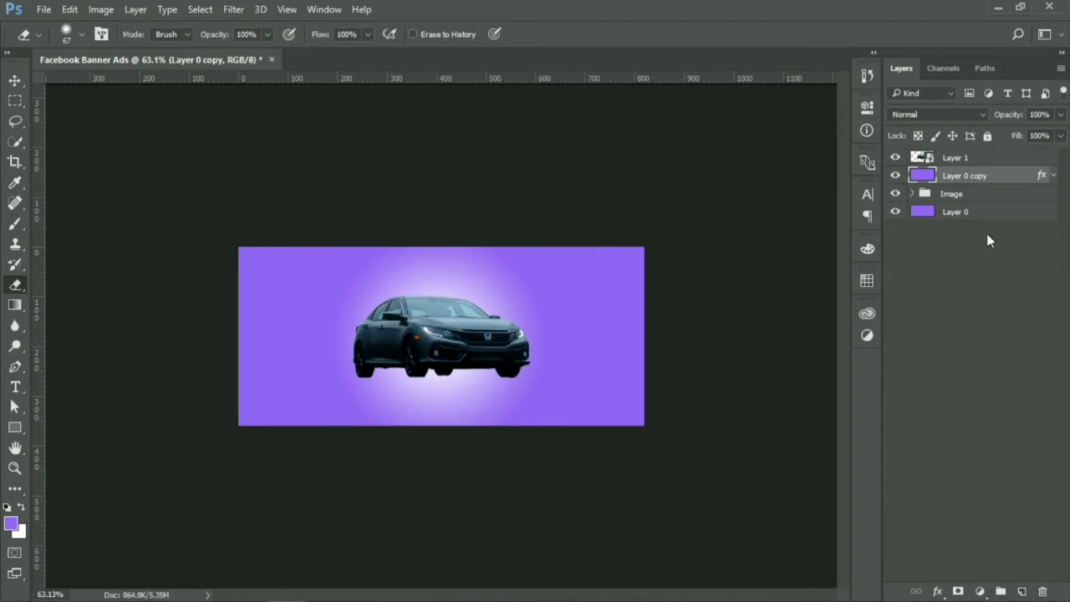
pyautogui.click(1023, 593)
pyautogui.scroll(2, 454, 389)
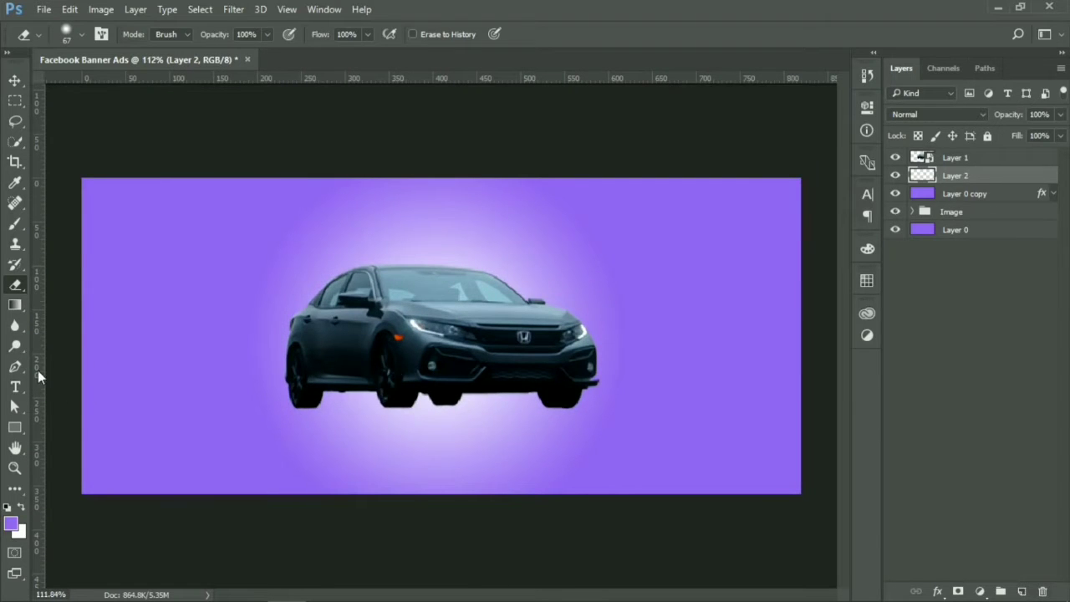
# Set up a soft Brush with its tip flattened into a thin horizontal ellipse, 399 px in size and 23% hardness.
pyautogui.press('b')
pyautogui.rightClick(216, 344)
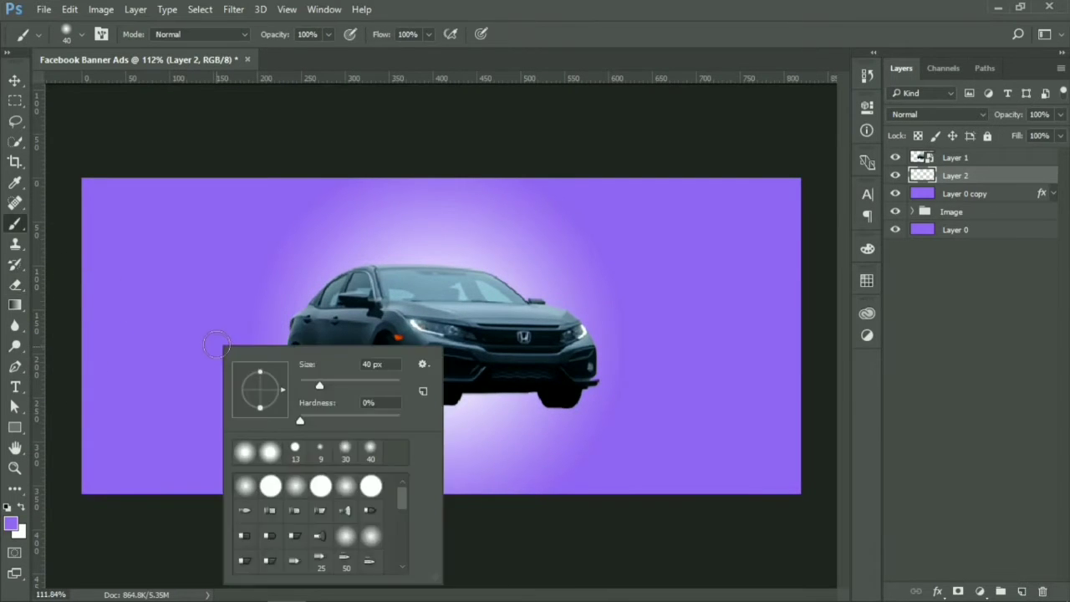
pyautogui.click(244, 455)
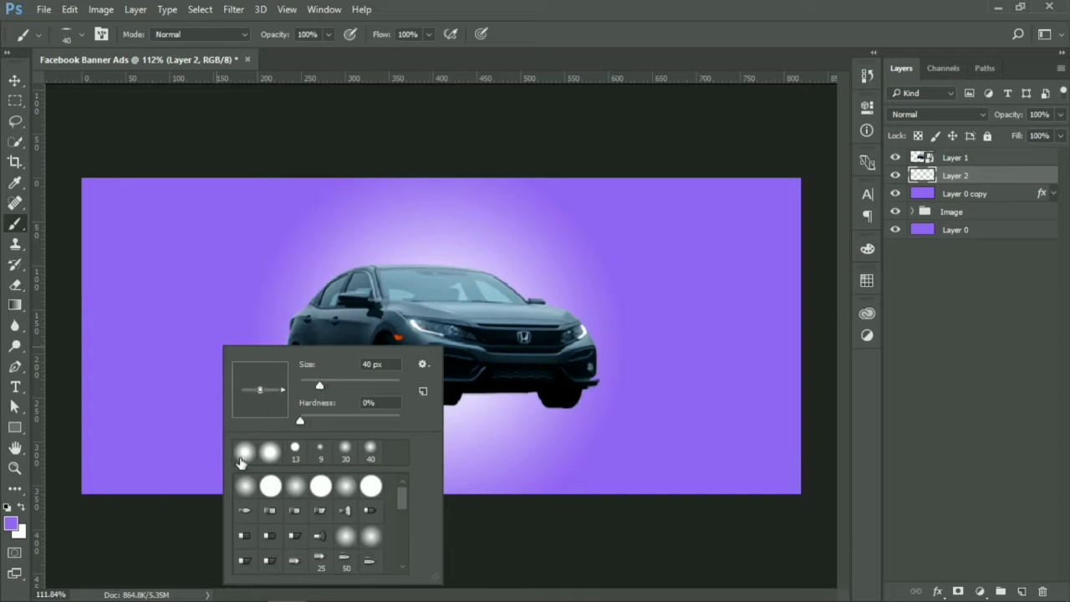
pyautogui.moveTo(262, 408); pyautogui.dragTo(260, 399)
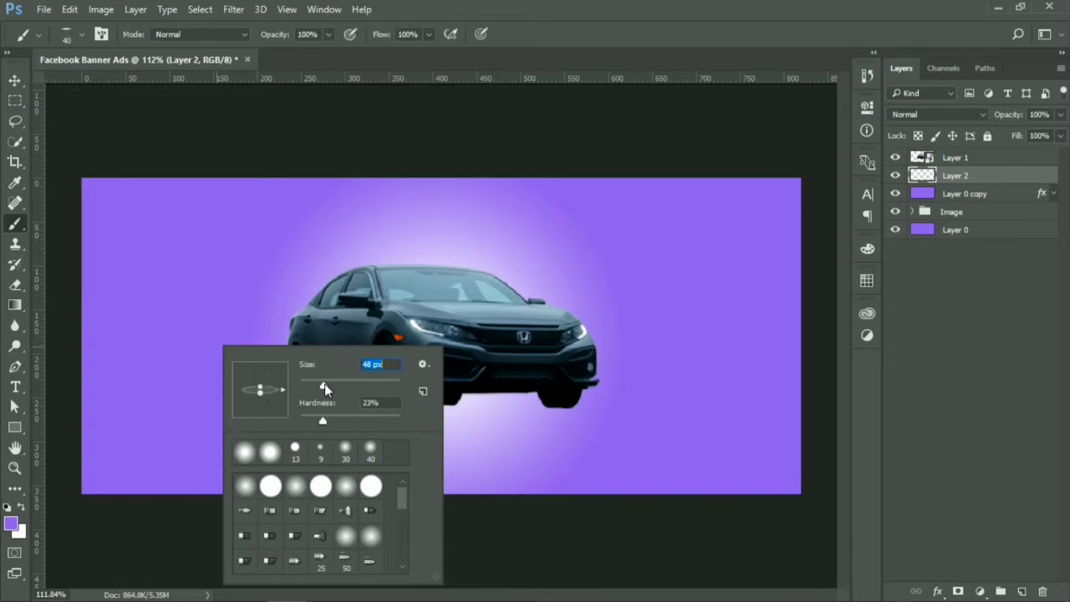
pyautogui.click(361, 386)
pyautogui.moveTo(384, 388); pyautogui.dragTo(387, 387)
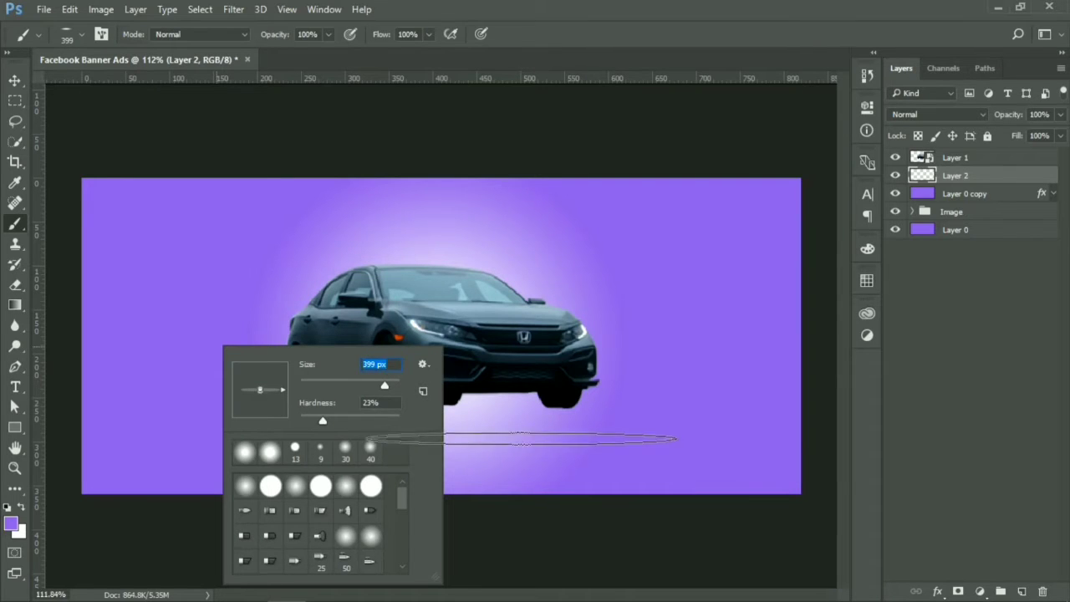
pyautogui.press('Return')
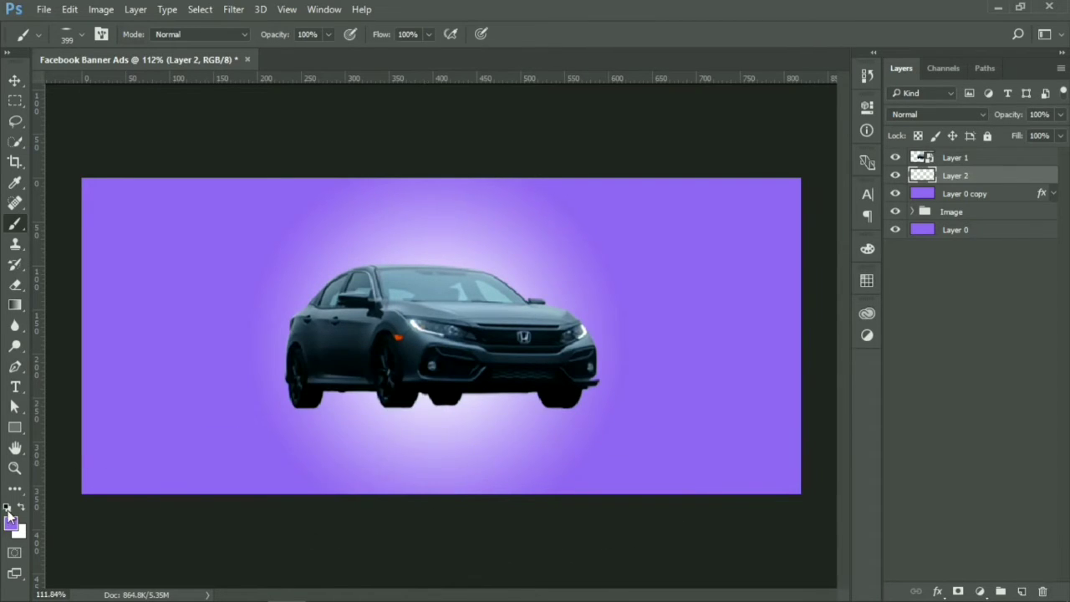
# Paint a single black shadow dab beneath the Honda's wheels and lower the shadow layer's opacity to 29%.
pyautogui.click(7, 507)
pyautogui.click(434, 418)
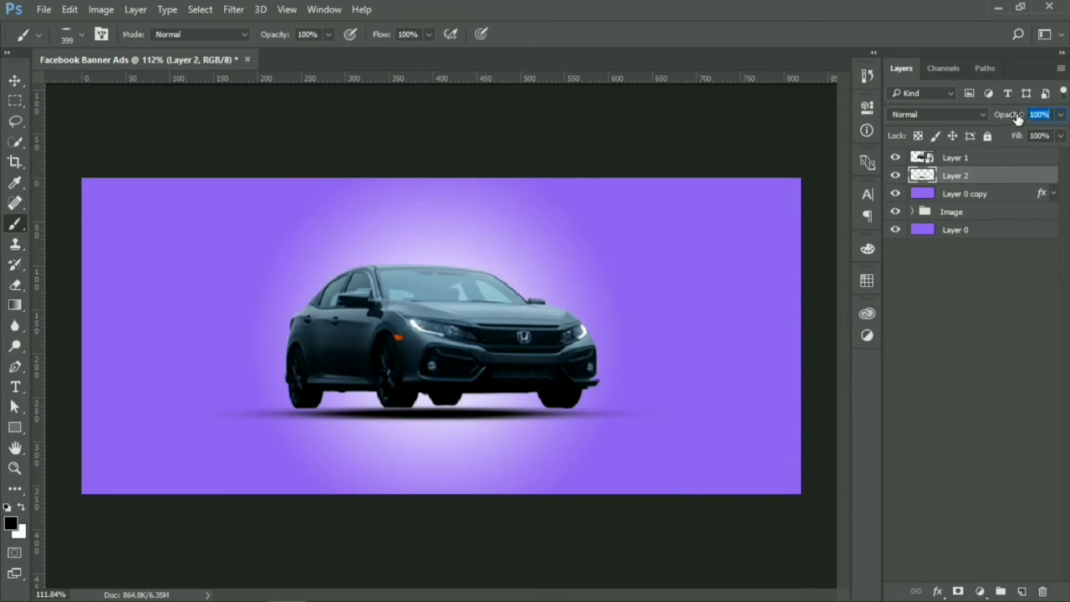
pyautogui.write('50')
pyautogui.press('Return')
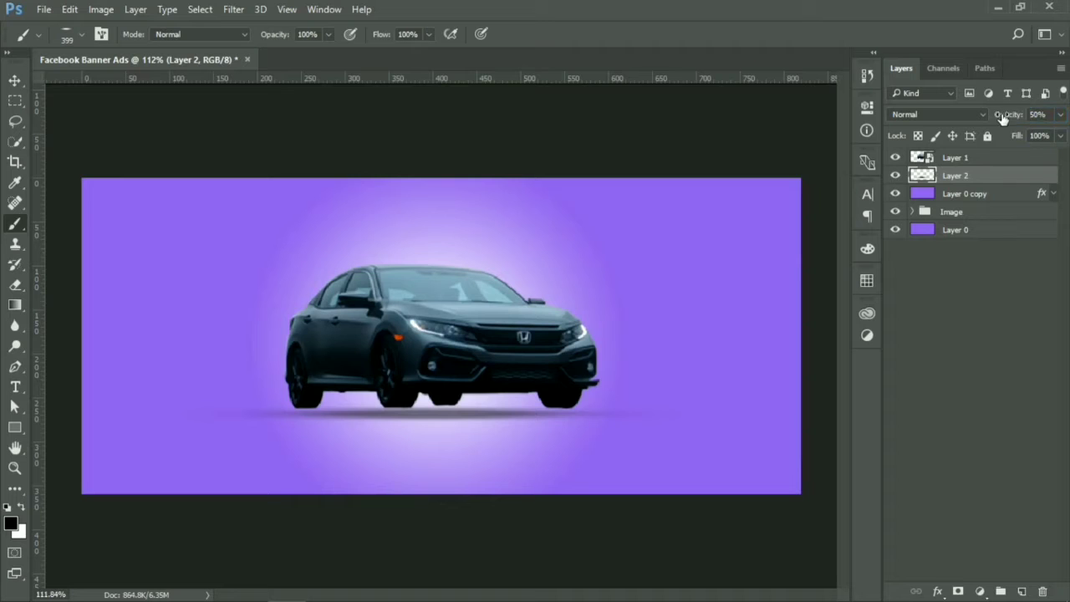
pyautogui.moveTo(1011, 117); pyautogui.dragTo(994, 117)
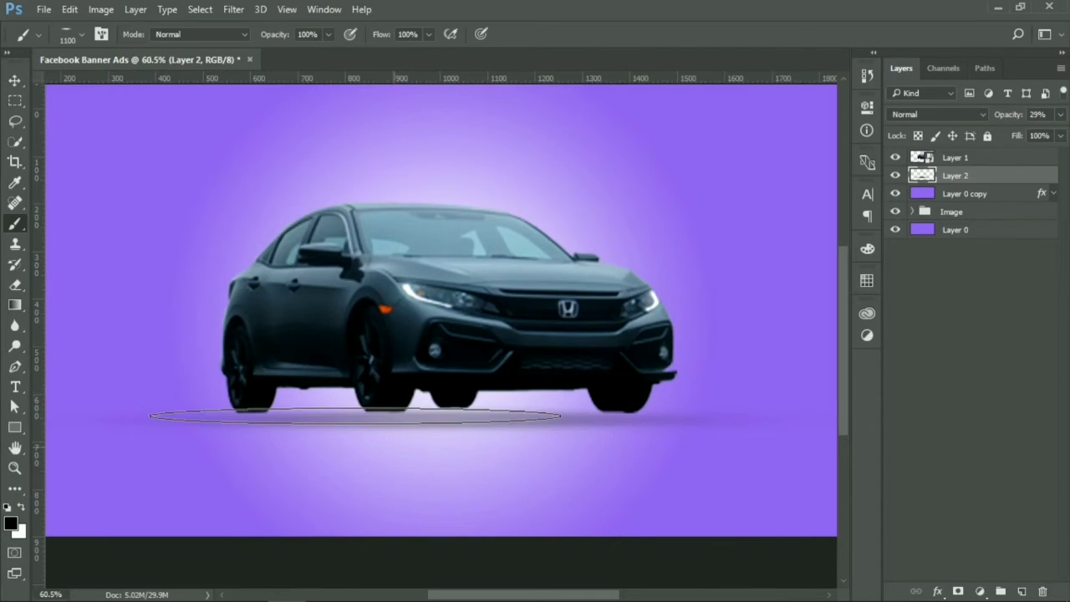
# Erase the shadow's outer ends with the 67 px Eraser so it spans only the width of the Honda.
pyautogui.hotkey('ctrl', '-')
pyautogui.scroll(-2, 499, 523)
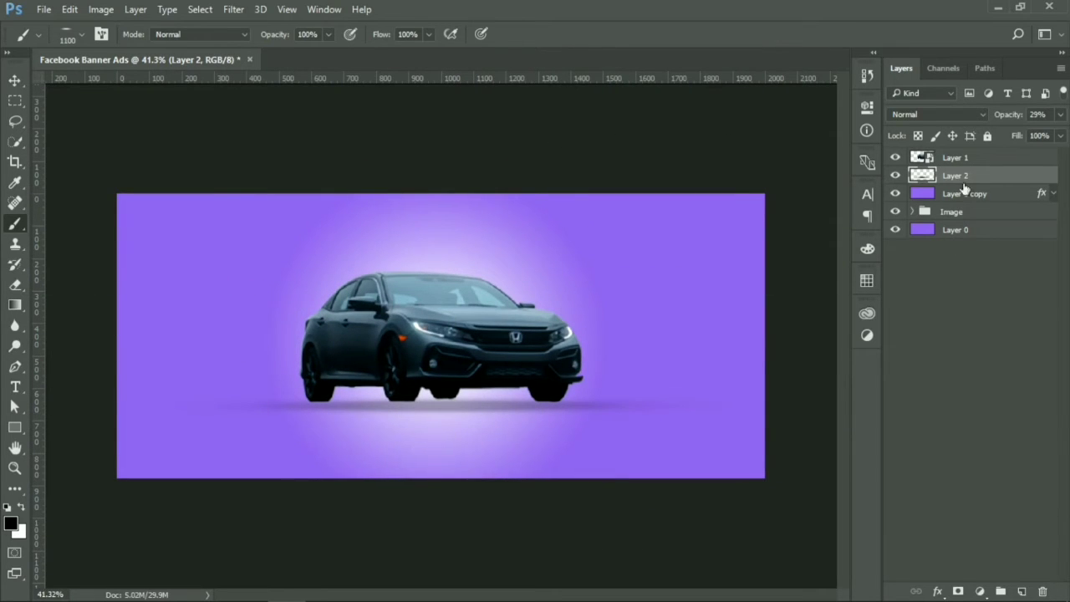
pyautogui.click(15, 286)
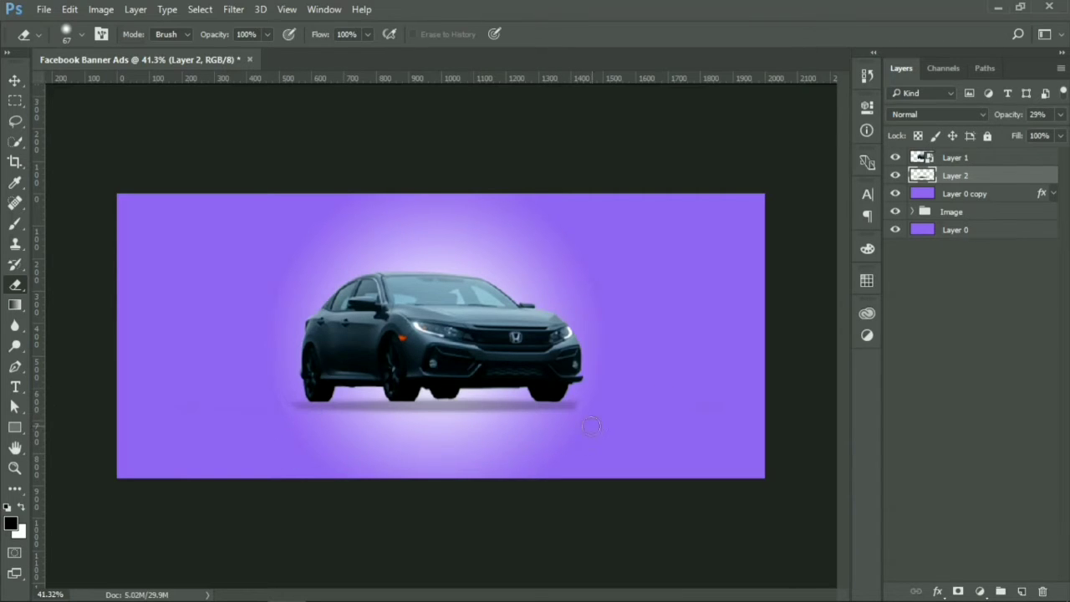
pyautogui.scroll(3, 575, 423)
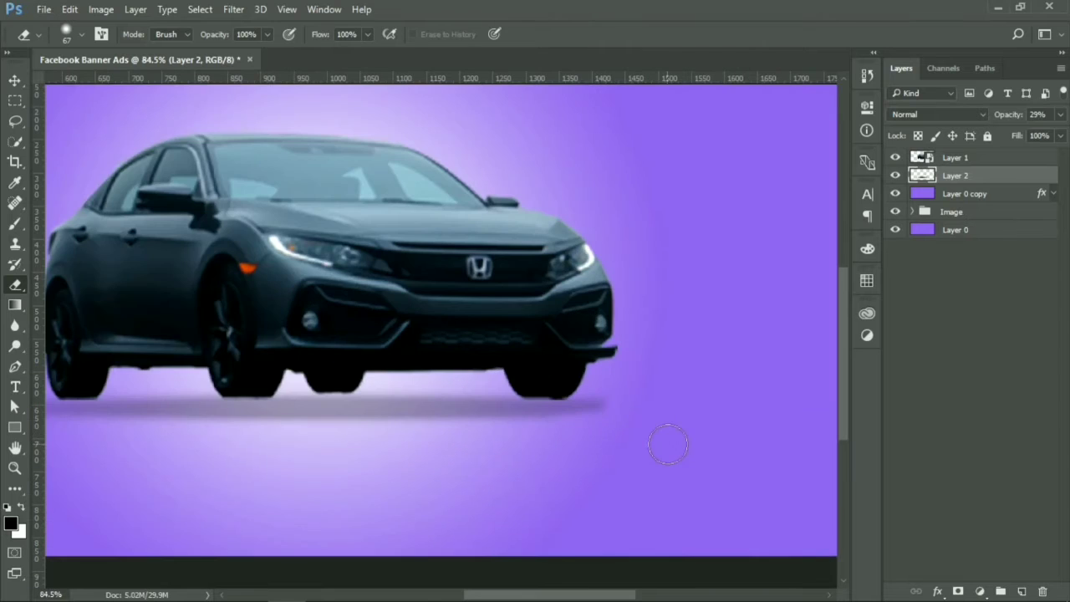
pyautogui.scroll(-1, 255, 465)
pyautogui.scroll(-1, 255, 466)
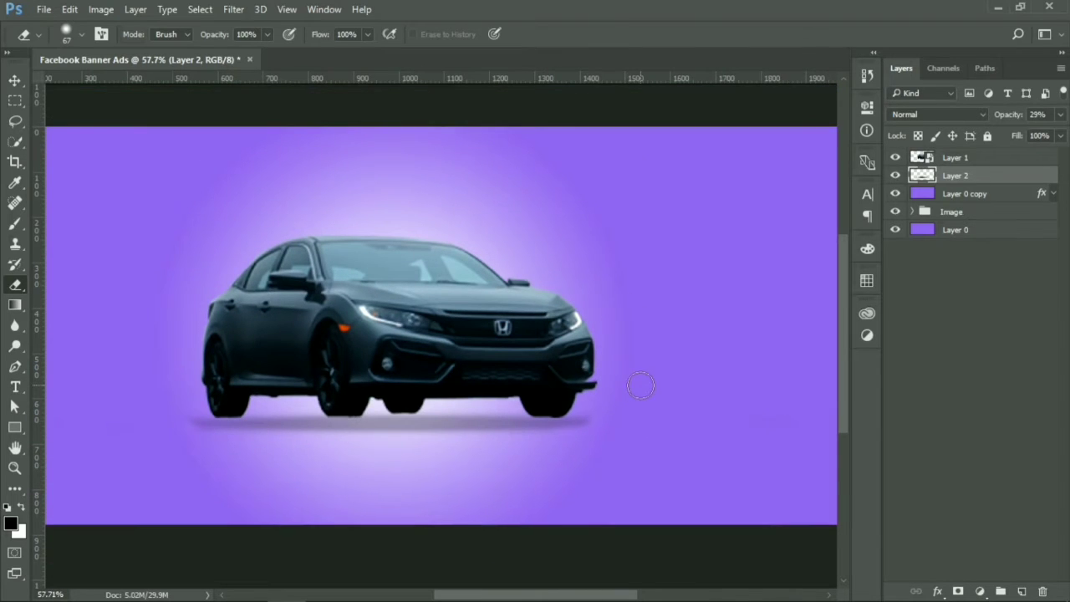
pyautogui.scroll(-3, 640, 385)
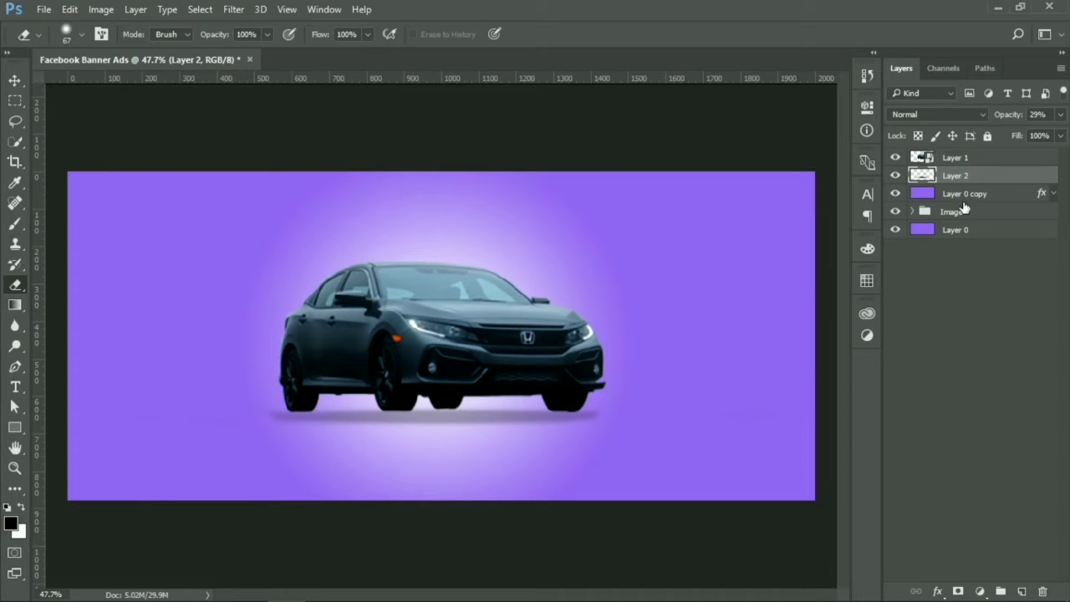
# Group the Honda cutout, its shadow and the gradient layer, and name the group Theme.
pyautogui.click(964, 195)
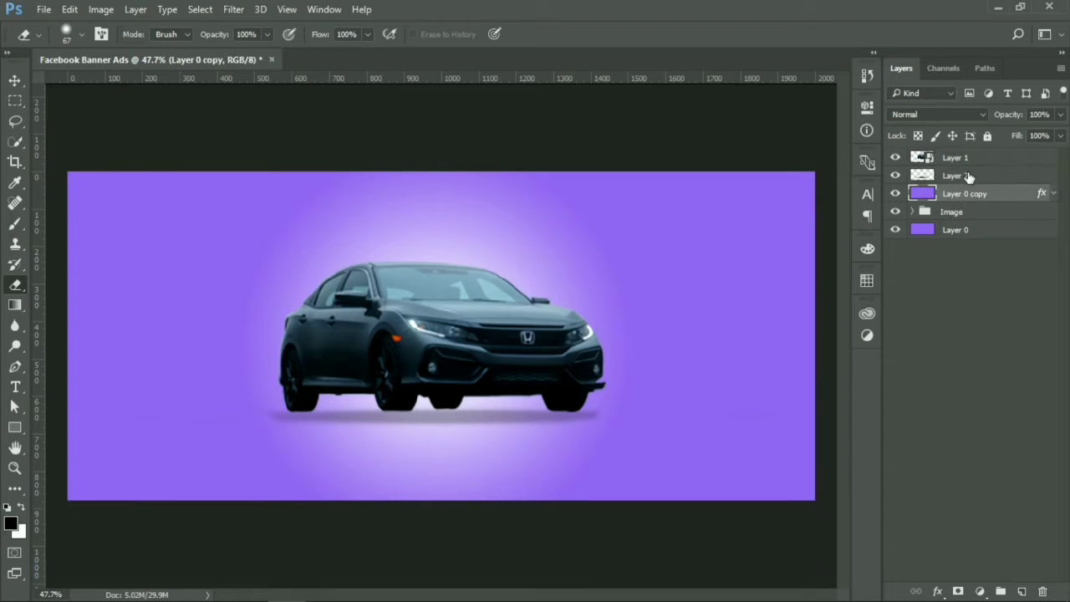
pyautogui.keyDown('shift'); pyautogui.click(961, 158); pyautogui.keyUp('shift')
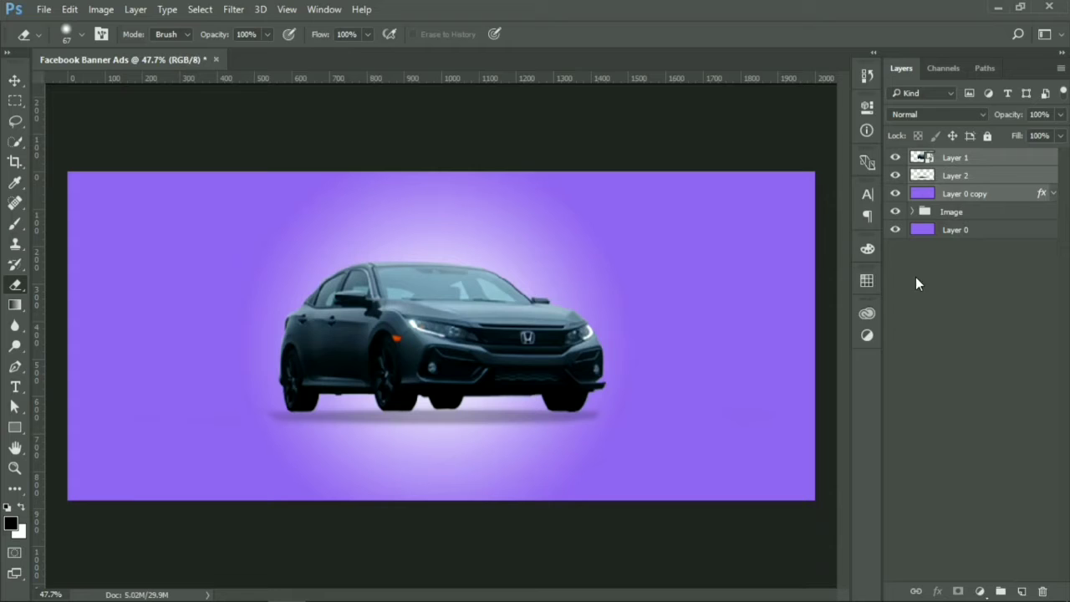
pyautogui.hotkey('ctrl', 'g')
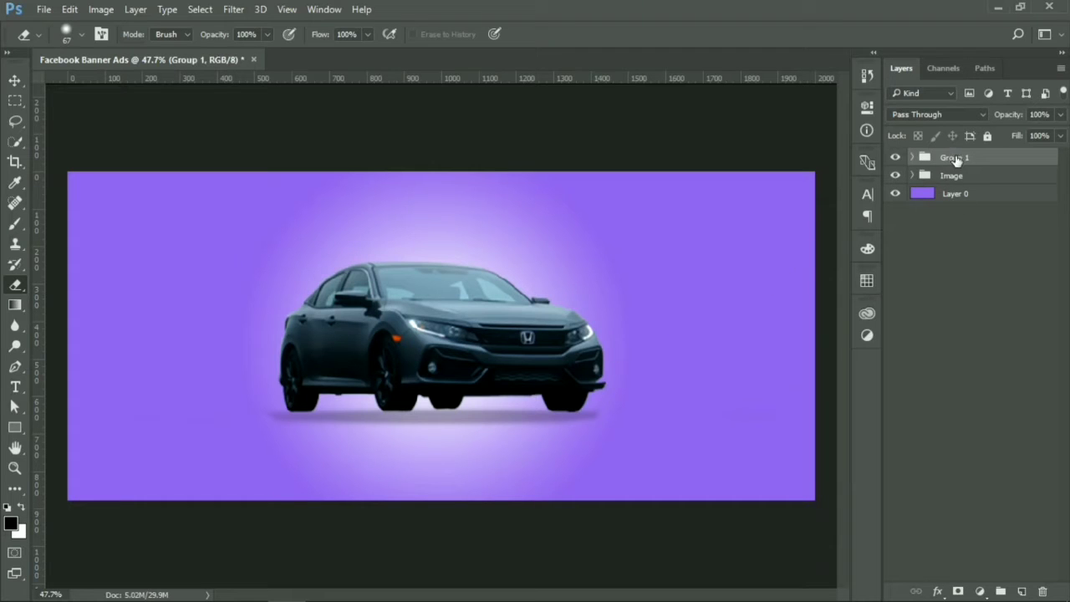
pyautogui.doubleClick(957, 158)
pyautogui.write('Theme')
pyautogui.press('Return')
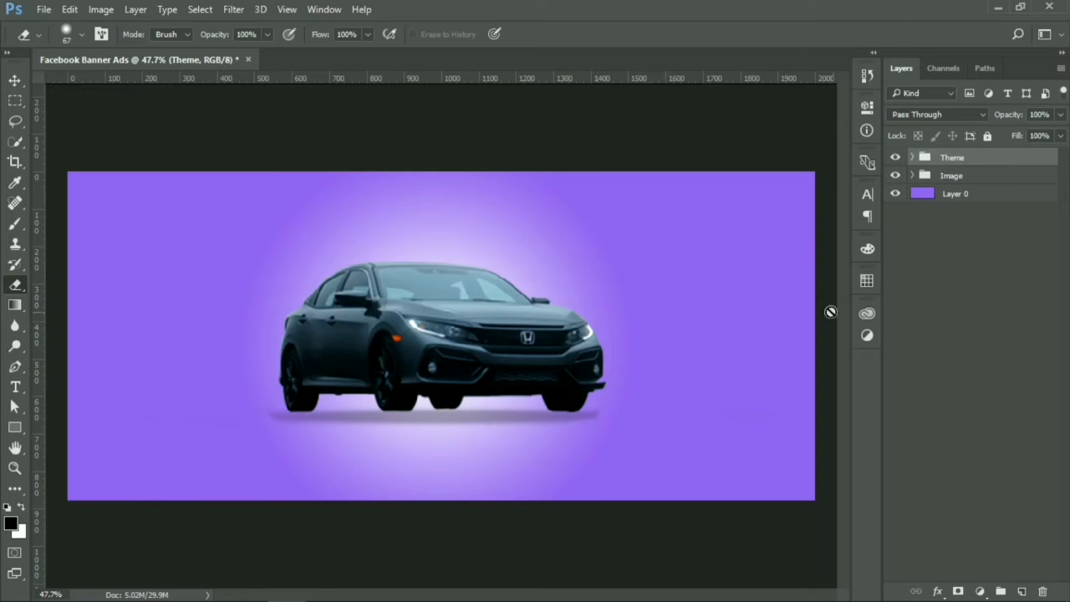
# Set the opacity of the gradient layer Layer 0 copy to 90% over the blended car photos.
pyautogui.click(14, 80)
pyautogui.click(764, 310)
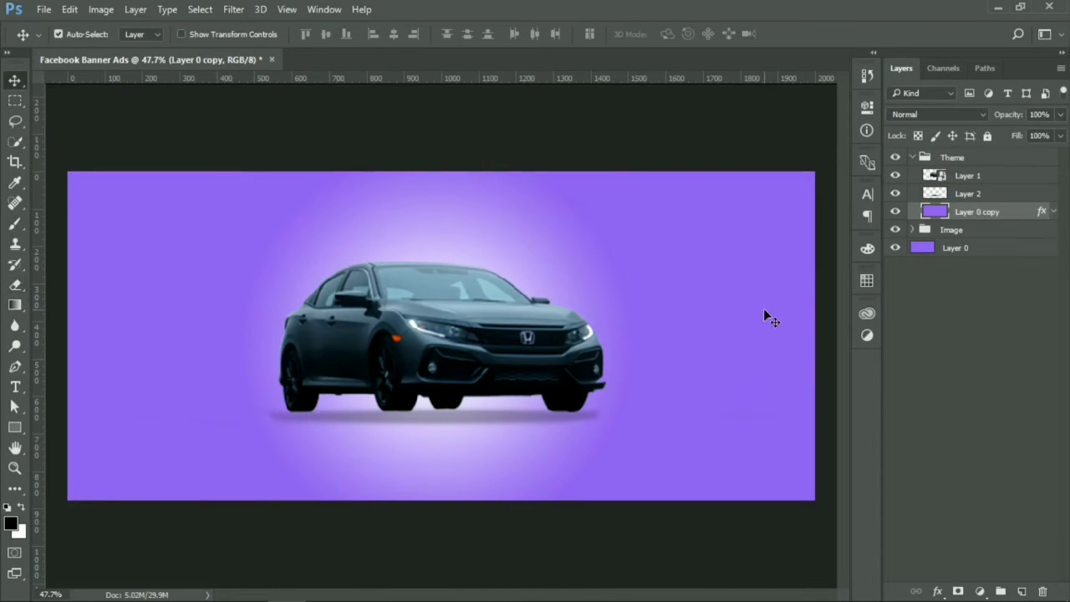
pyautogui.press('ctrl')
pyautogui.moveTo(1013, 121); pyautogui.dragTo(1013, 119)
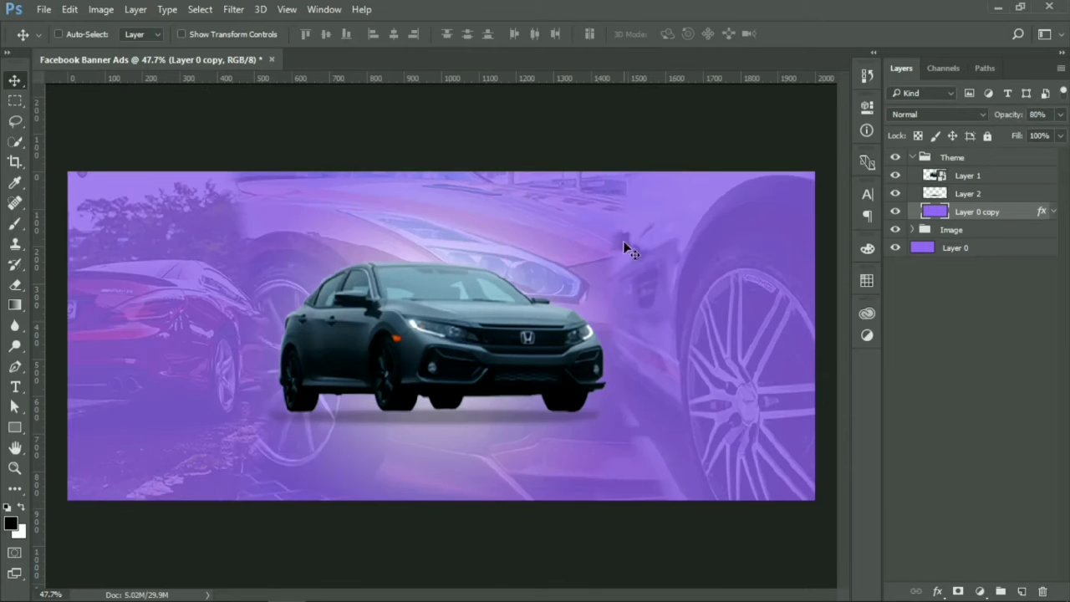
pyautogui.press('9')
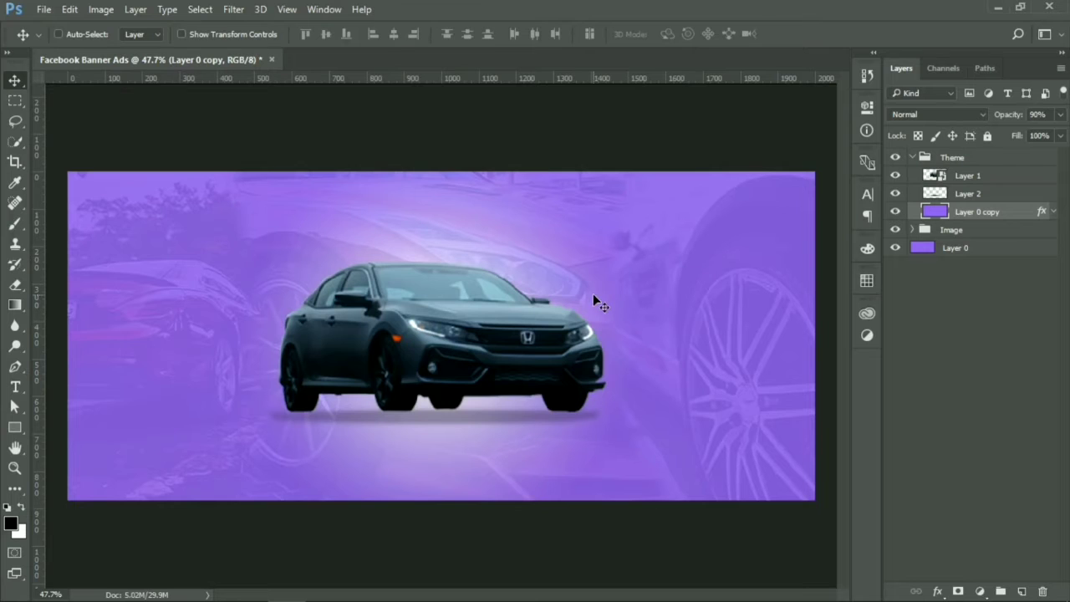
# Draw a black rectangle about 253 x 94 px near the banner's upper-left corner, slightly overlapping the left edge.
pyautogui.scroll(-1, 618, 373)
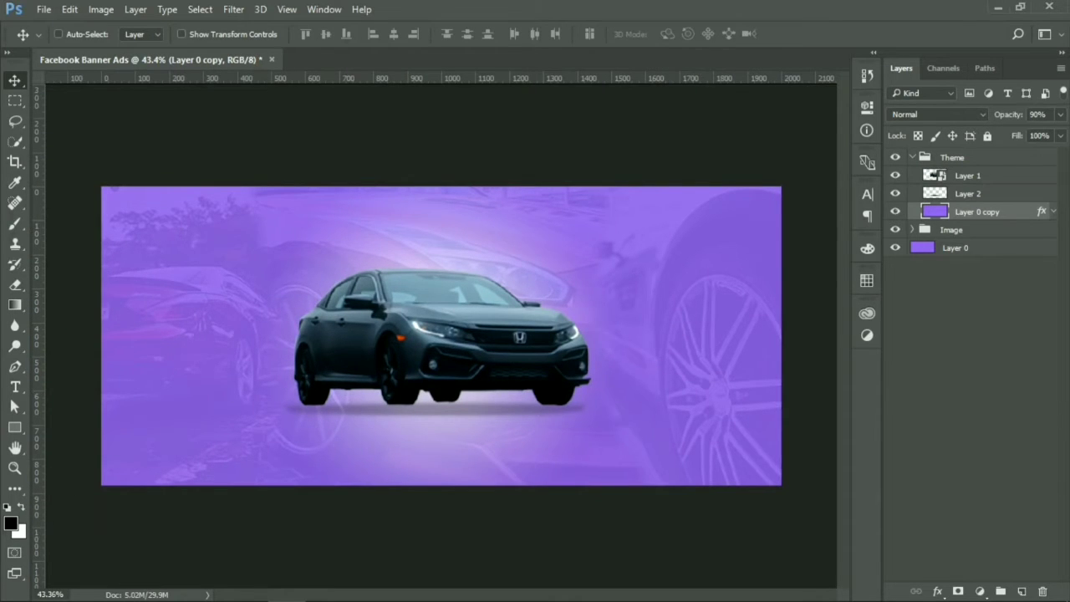
pyautogui.click(15, 428)
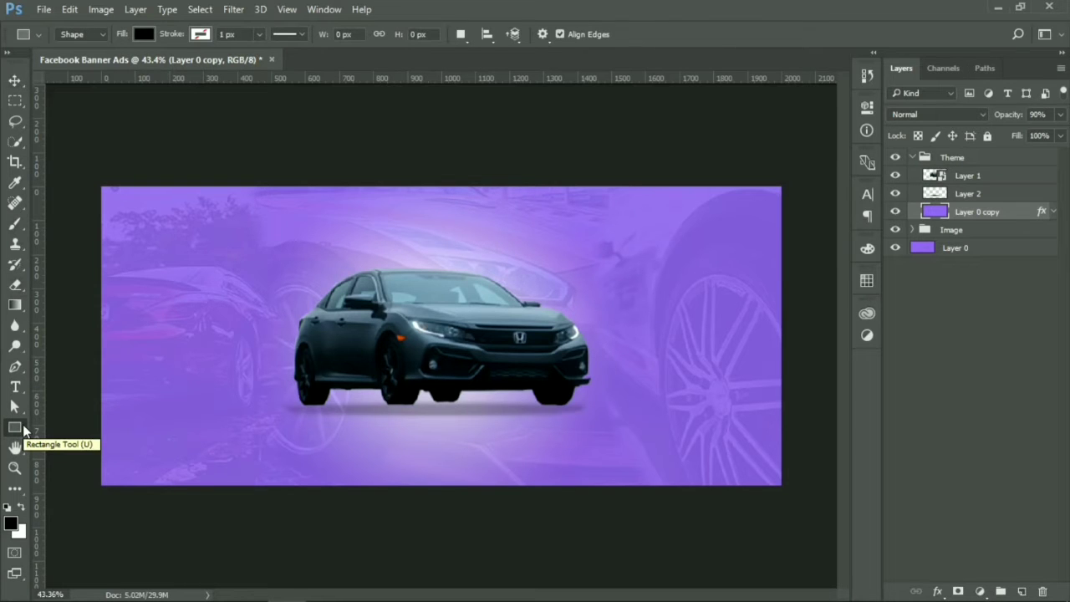
pyautogui.scroll(3, 123, 199)
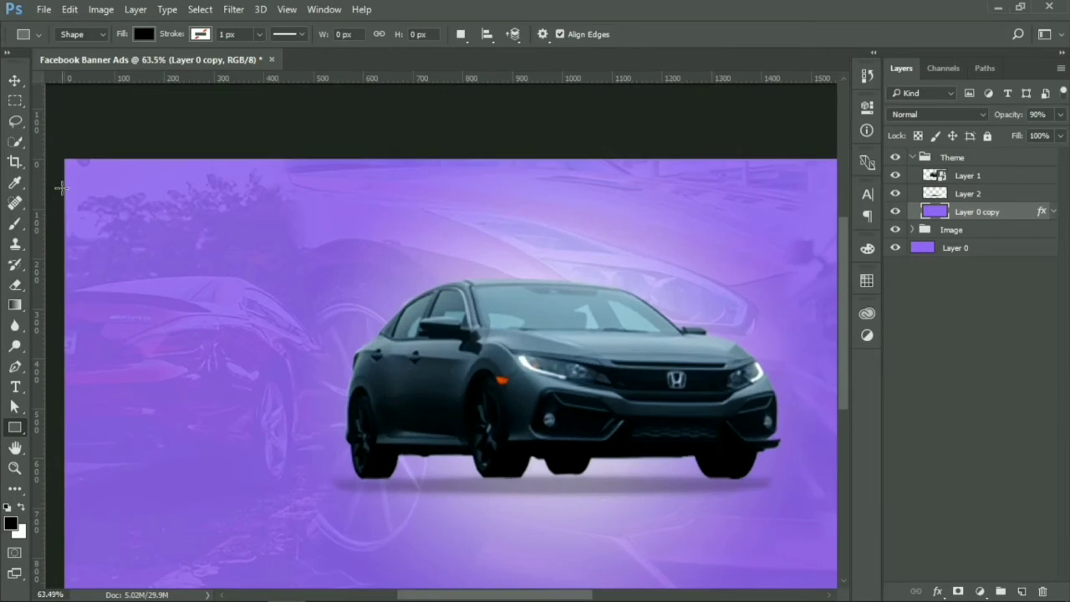
pyautogui.moveTo(61, 186); pyautogui.dragTo(189, 229)
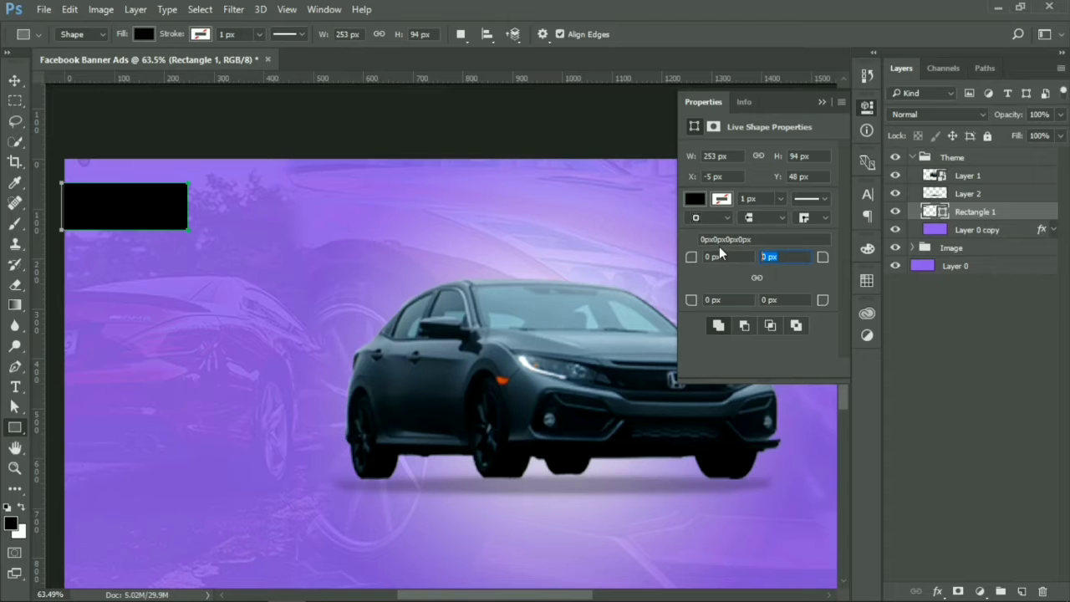
# Round the rectangle's top-right corner by 40 px and fill the shape with white.
pyautogui.write('40')
pyautogui.press('Return')
pyautogui.click(693, 201)
pyautogui.click(708, 282)
pyautogui.click(823, 101)
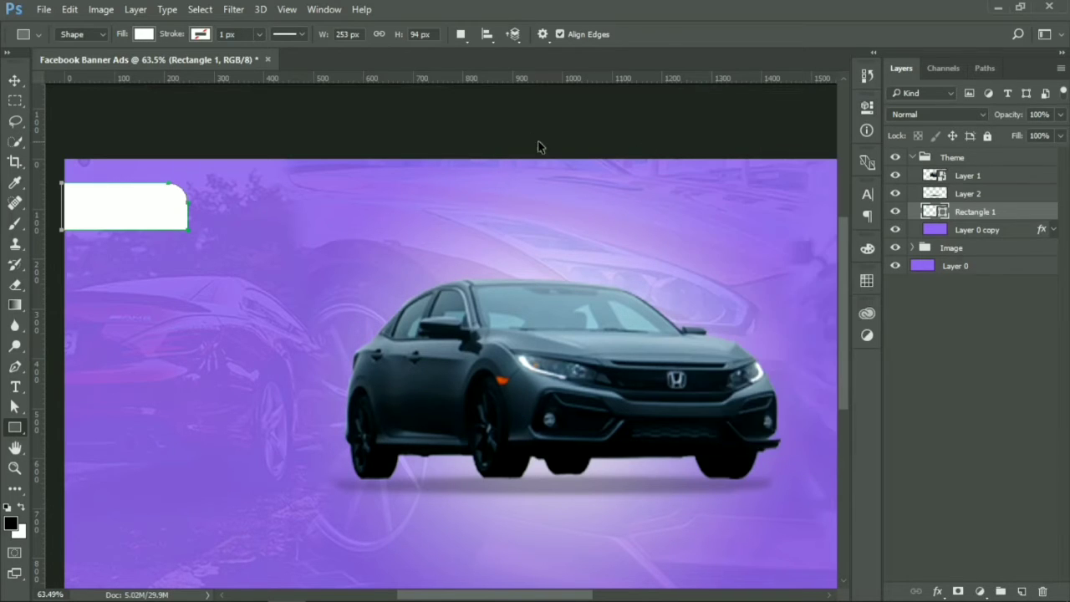
# Move Rectangle 1 out above the Theme group, collapse that group, and nudge the white rectangle slightly upward.
pyautogui.scroll(-1, 796, 282)
pyautogui.scroll(-1, 796, 282)
pyautogui.moveTo(974, 211); pyautogui.dragTo(961, 157)
pyautogui.click(912, 175)
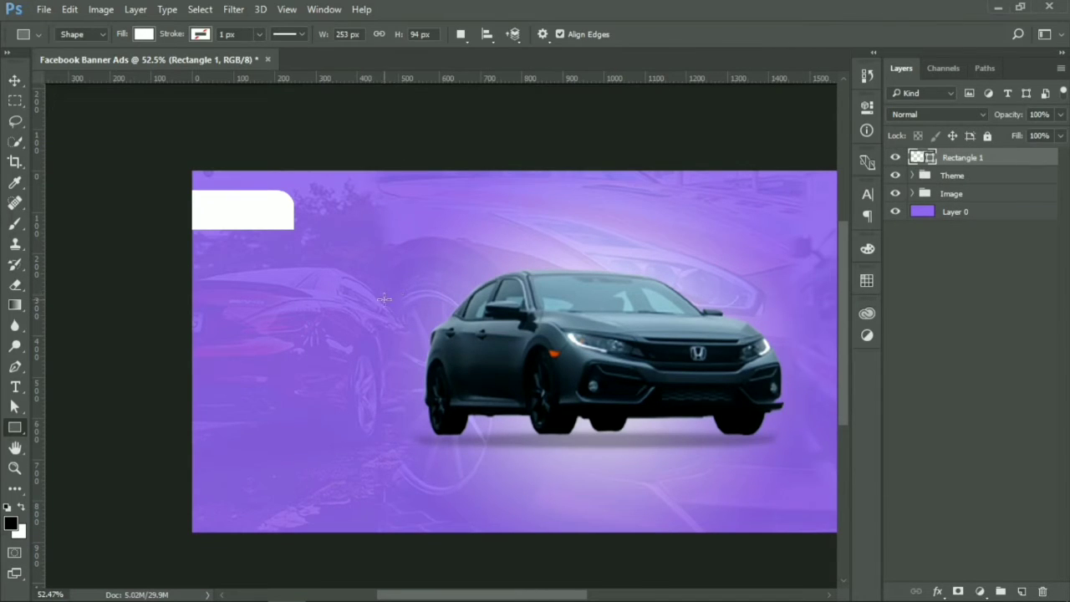
pyautogui.press('v')
pyautogui.hotkey('shift', 'Up')
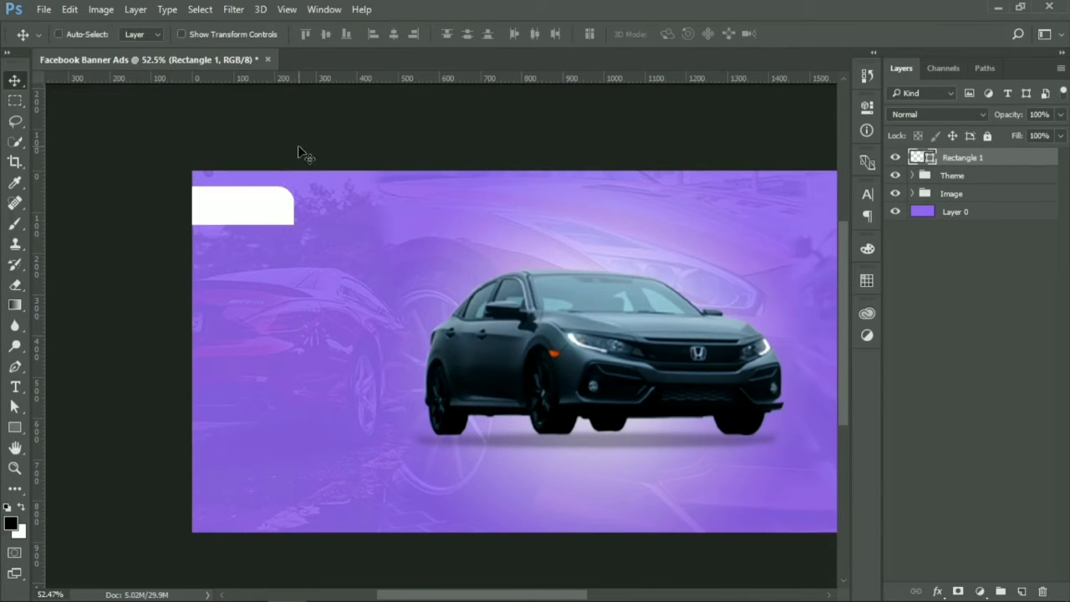
# Place the Car Wash logo file from the Downloads folder into the banner and scale it down.
pyautogui.click(169, 585)
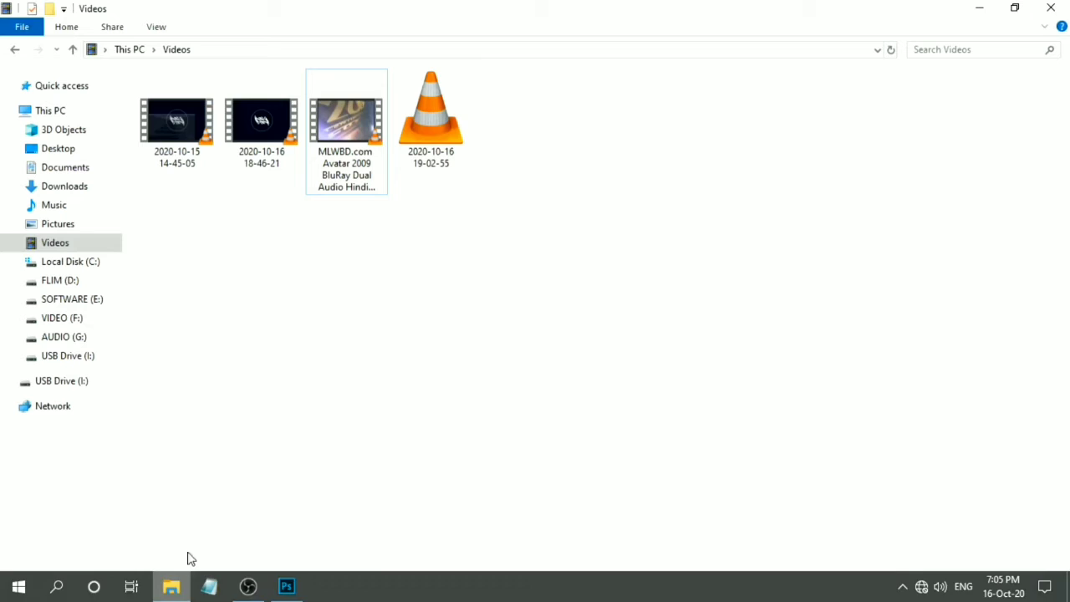
pyautogui.click(63, 191)
pyautogui.moveTo(258, 153); pyautogui.dragTo(246, 216)
pyautogui.moveTo(114, 178); pyautogui.dragTo(428, 368)
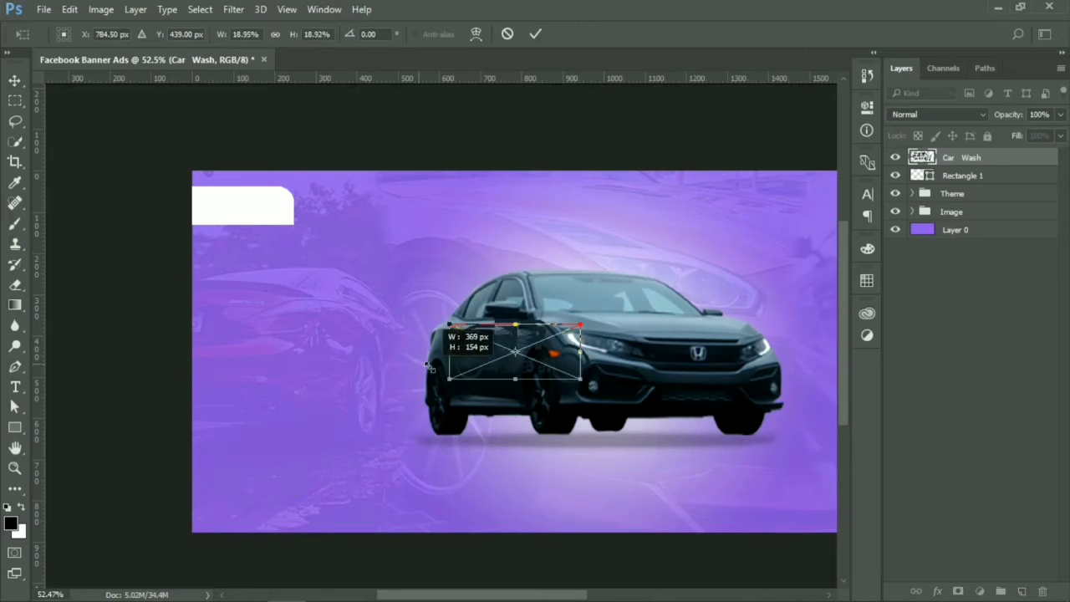
# Position the Car Wash logo inside the white rectangle and scale it down to about 7%.
pyautogui.moveTo(514, 352); pyautogui.dragTo(262, 237)
pyautogui.scroll(3, 261, 236)
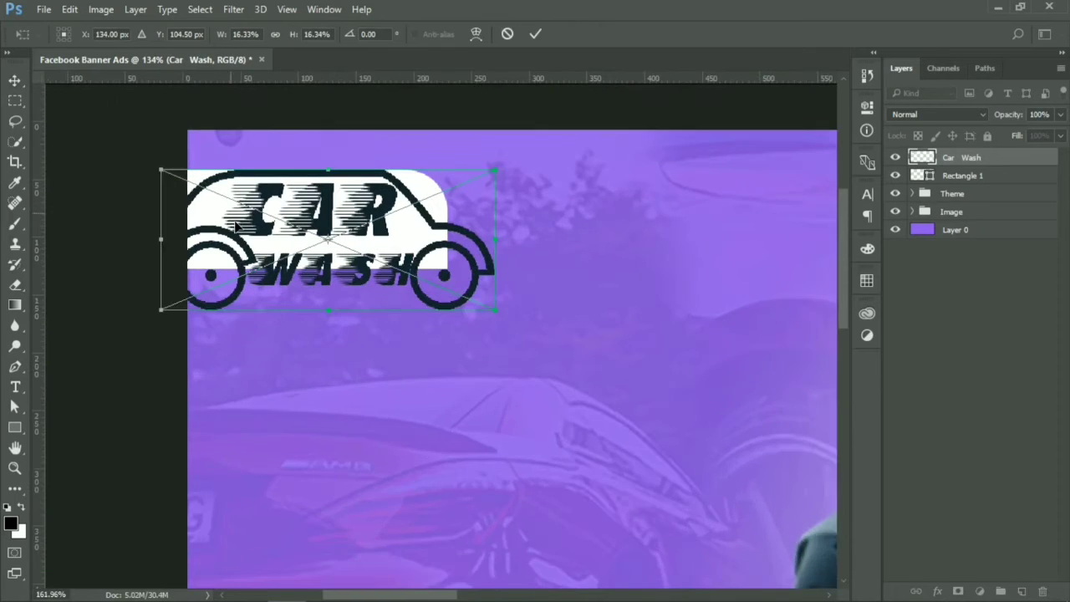
pyautogui.scroll(2, 236, 226)
pyautogui.moveTo(550, 324); pyautogui.dragTo(408, 239)
pyautogui.hotkey('ctrl', '1')
pyautogui.press('Return')
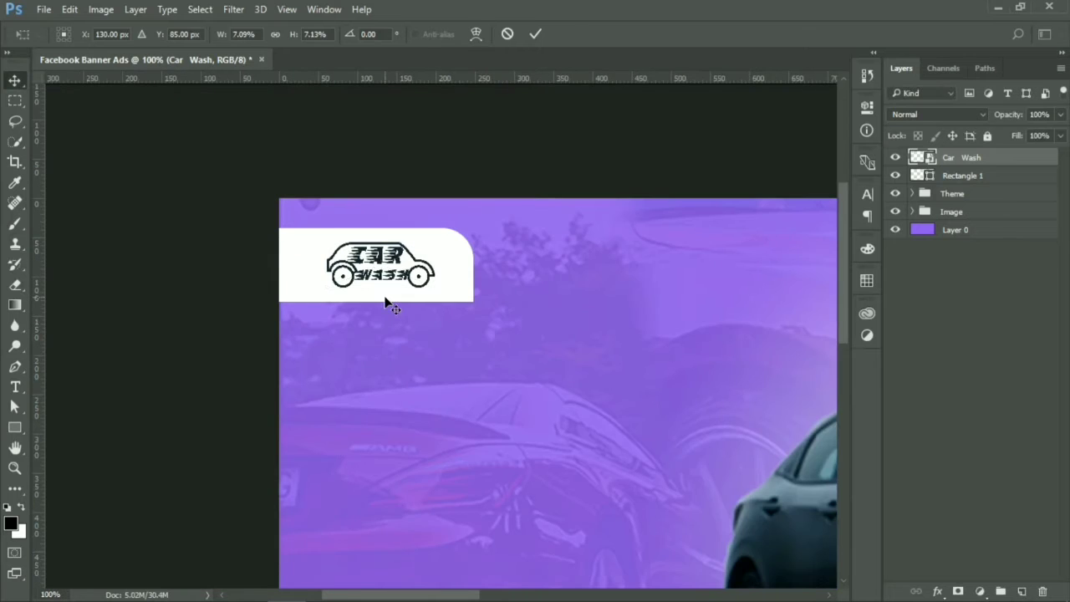
# Centre the Car Wash logo horizontally within the outline of the white rectangle.
pyautogui.keyDown('ctrl'); pyautogui.click(459, 296); pyautogui.keyUp('ctrl')
pyautogui.keyDown('ctrl'); pyautogui.click(922, 176); pyautogui.keyUp('ctrl')
pyautogui.click(961, 157)
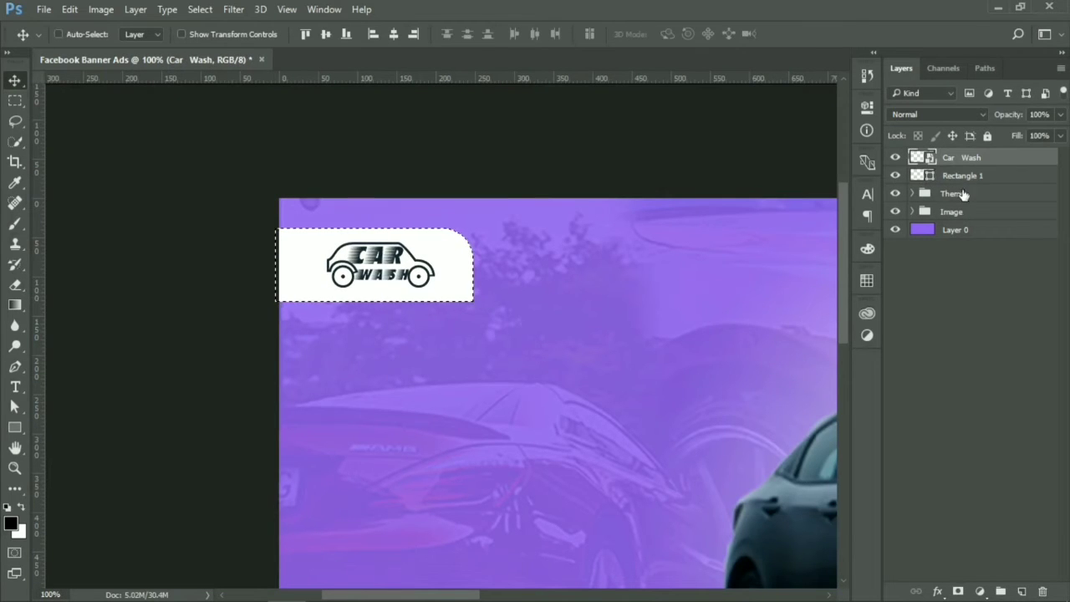
pyautogui.click(394, 34)
pyautogui.hotkey('ctrl', 'd')
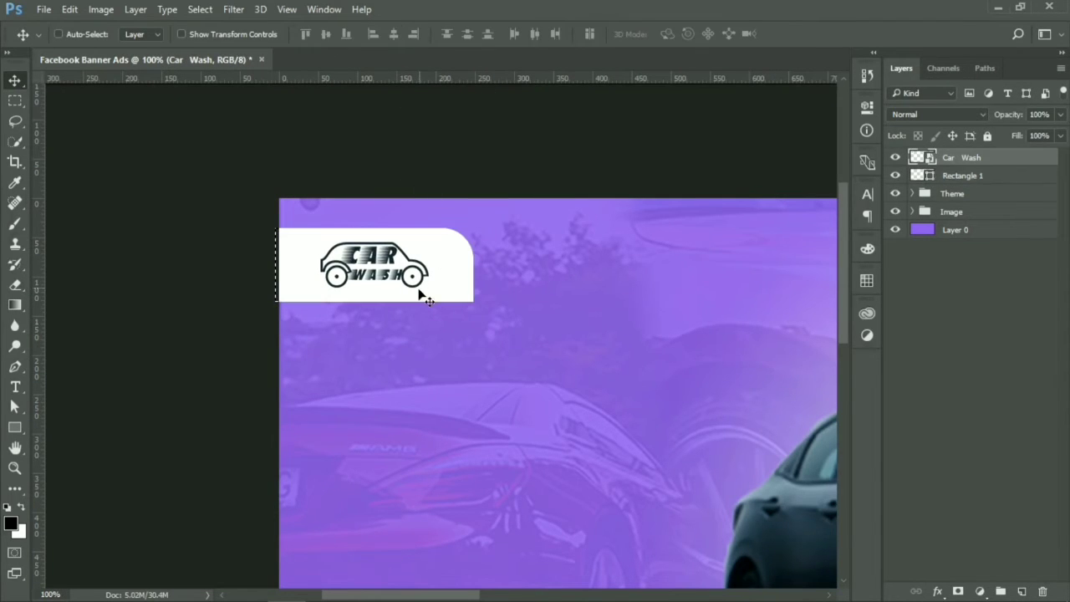
# Group the Car Wash logo with the white rectangle and name the group Logo.
pyautogui.keyDown('shift'); pyautogui.click(962, 176); pyautogui.keyUp('shift')
pyautogui.hotkey('ctrl', 'g')
pyautogui.doubleClick(950, 157)
pyautogui.write('Logo')
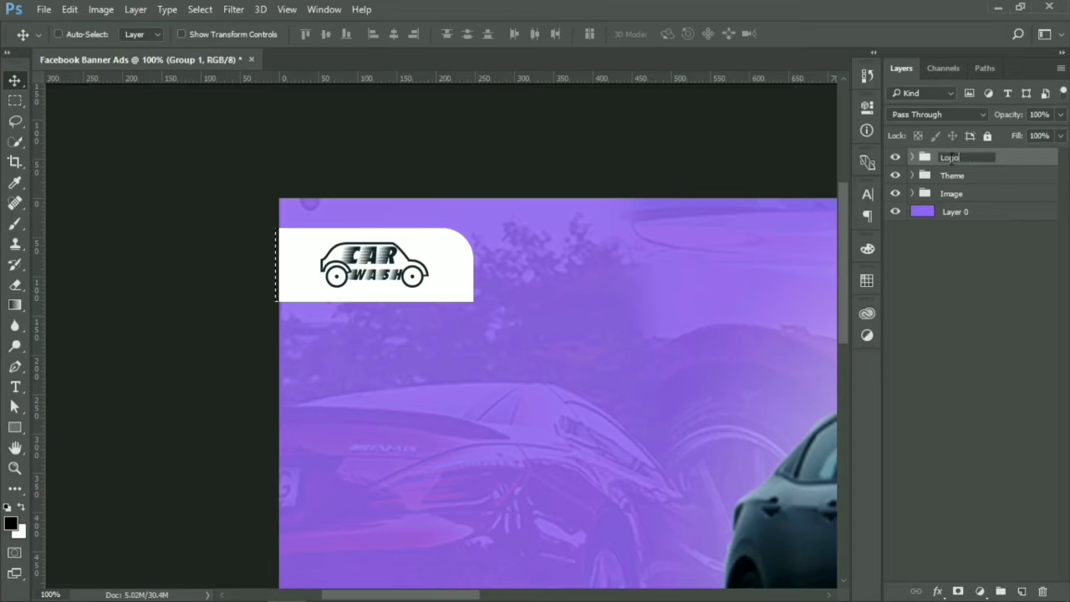
pyautogui.press('Return')
# Hide the Theme group to examine the blended car photos beneath it, and show it again.
pyautogui.scroll(-5, 217, 256)
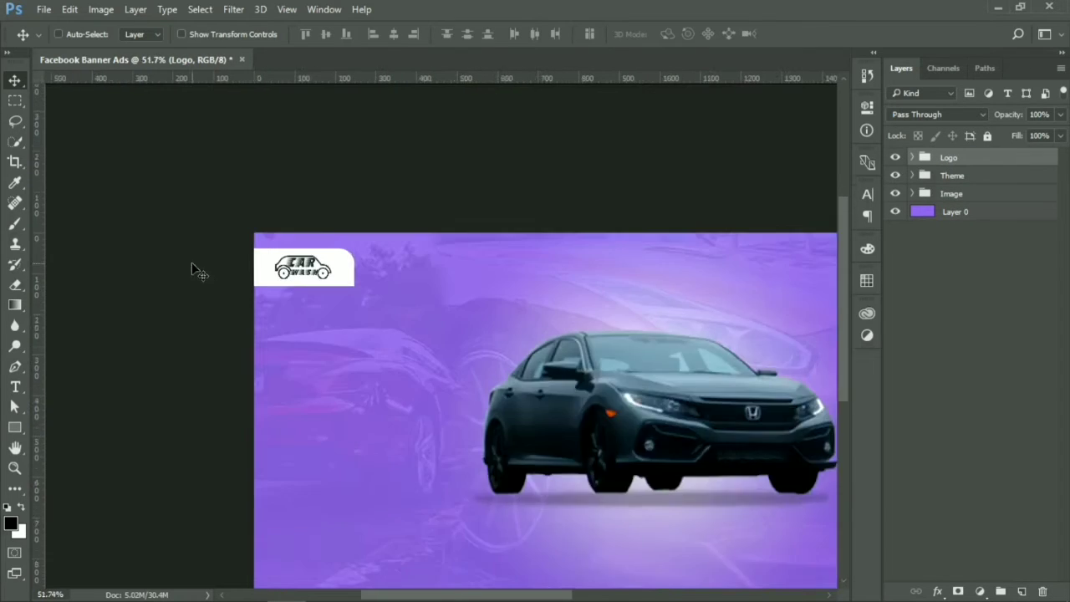
pyautogui.scroll(-2, 198, 271)
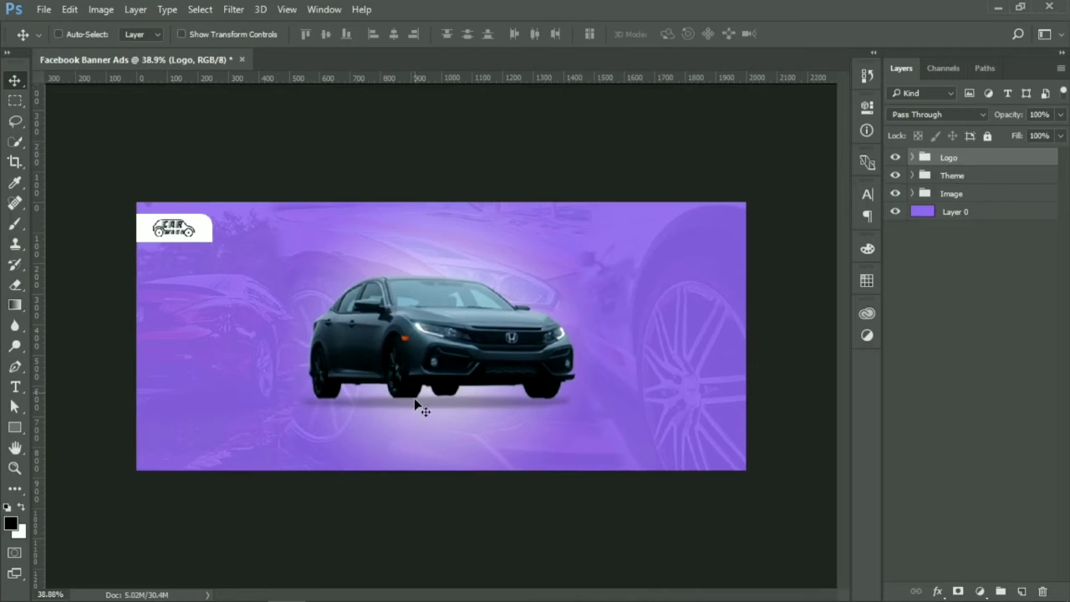
pyautogui.click(895, 176)
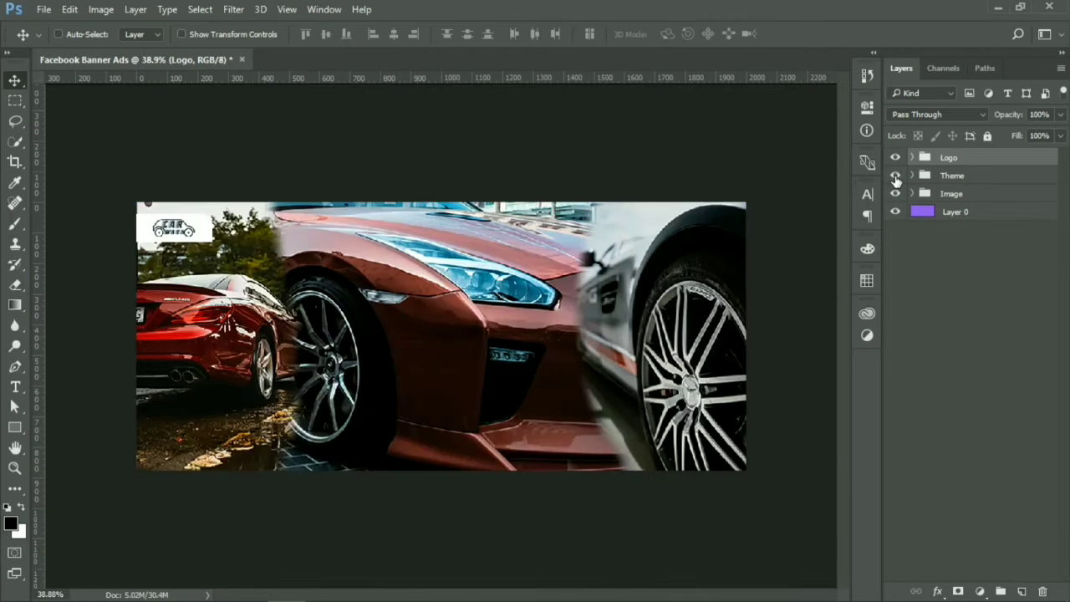
pyautogui.click(895, 177)
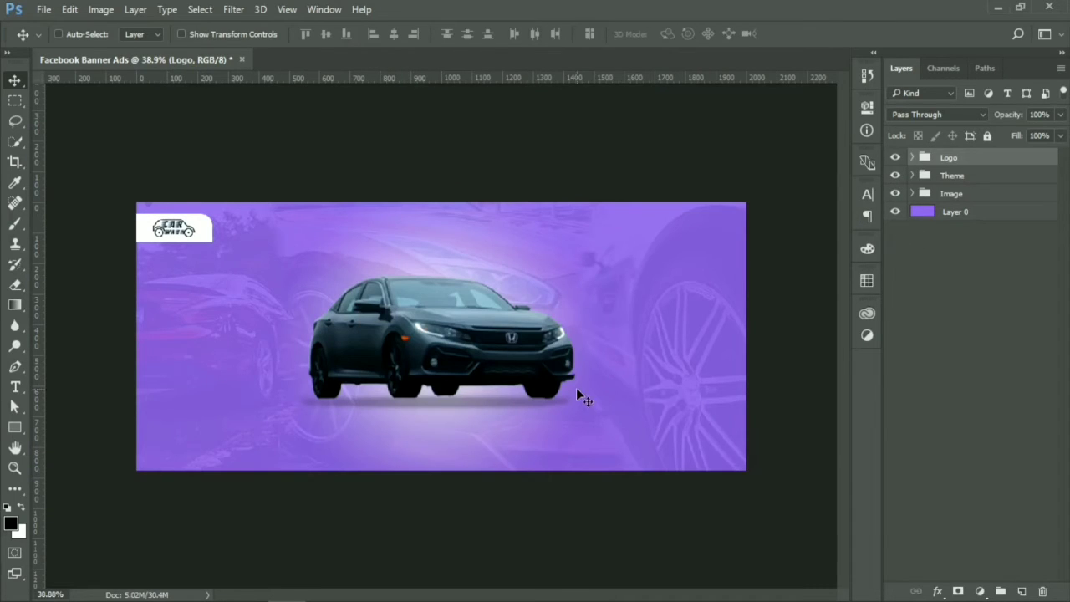
# Draw a black rectangular strip about 2012 x 109 px across the banner's full width below the Honda.
pyautogui.press('u')
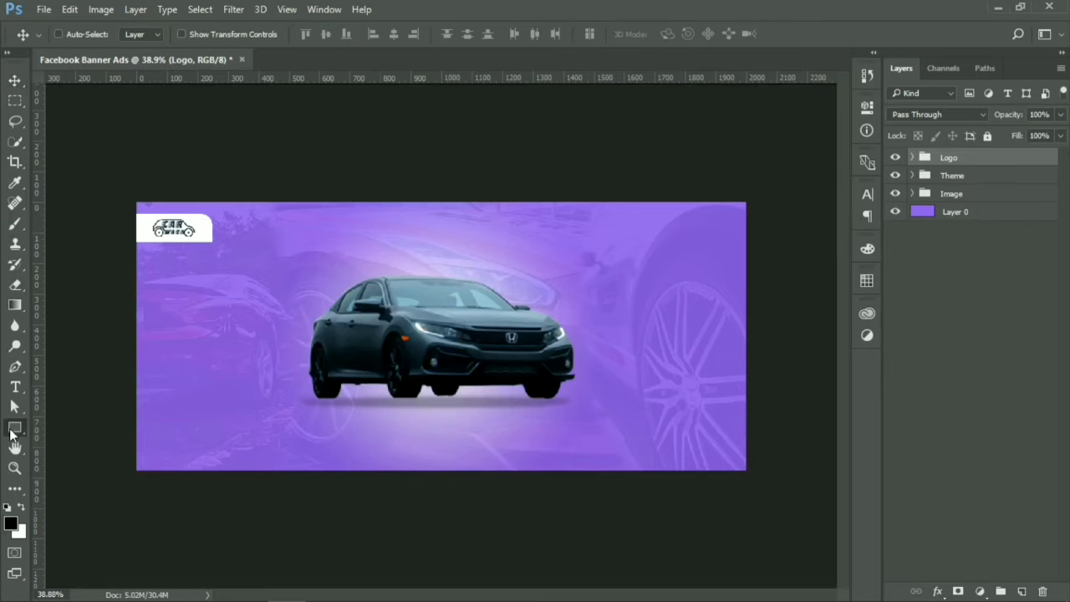
pyautogui.moveTo(136, 428); pyautogui.dragTo(749, 460)
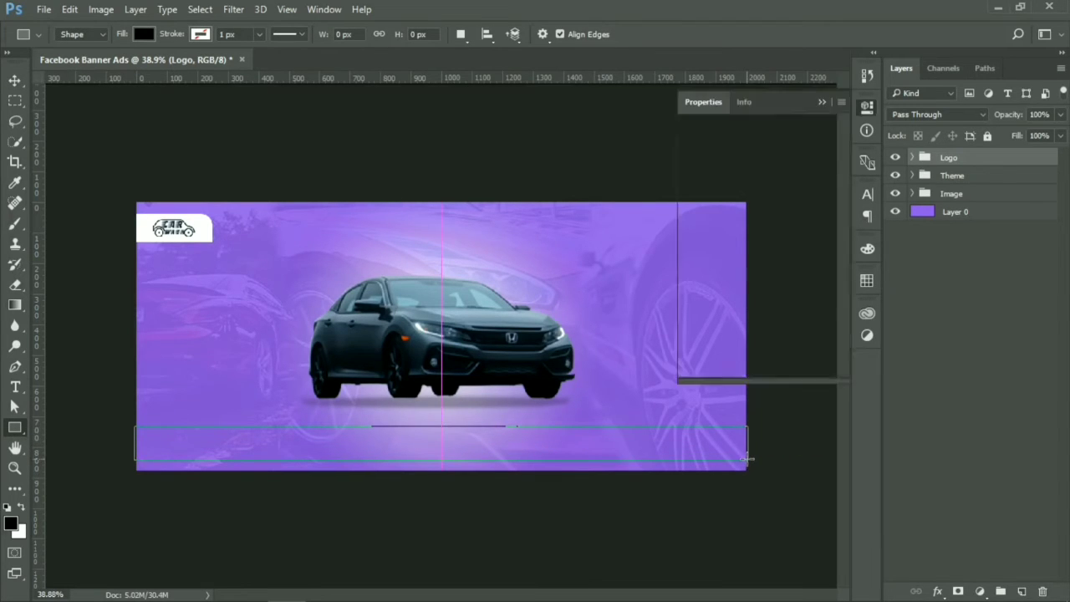
pyautogui.click(822, 102)
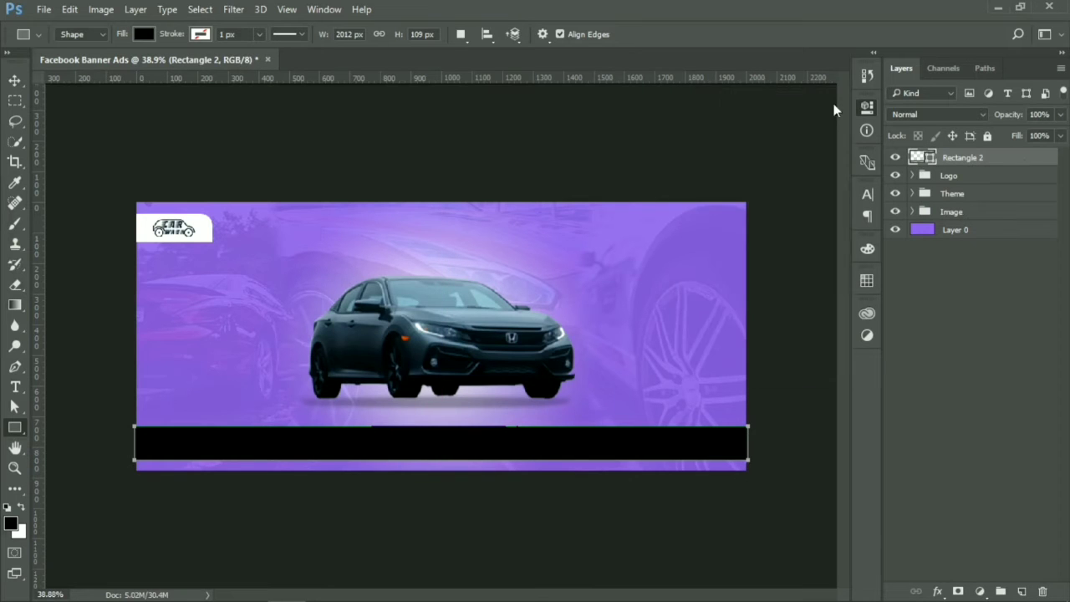
# Add a Gradient Overlay to the strip and change the gradient's white colour stop to #272727.
pyautogui.doubleClick(1028, 165)
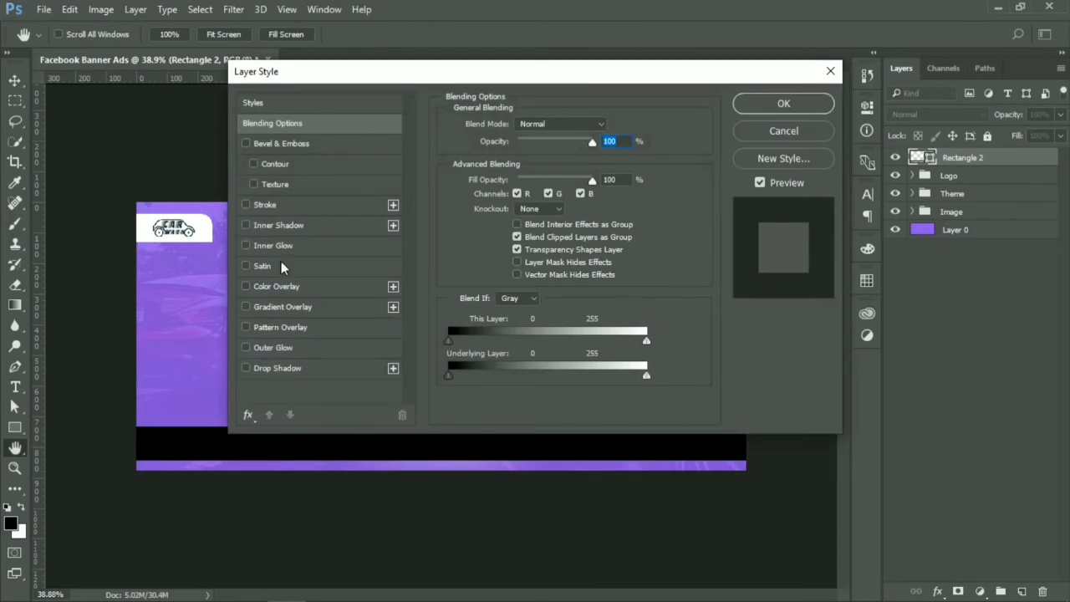
pyautogui.click(278, 309)
pyautogui.moveTo(487, 72); pyautogui.dragTo(430, 33)
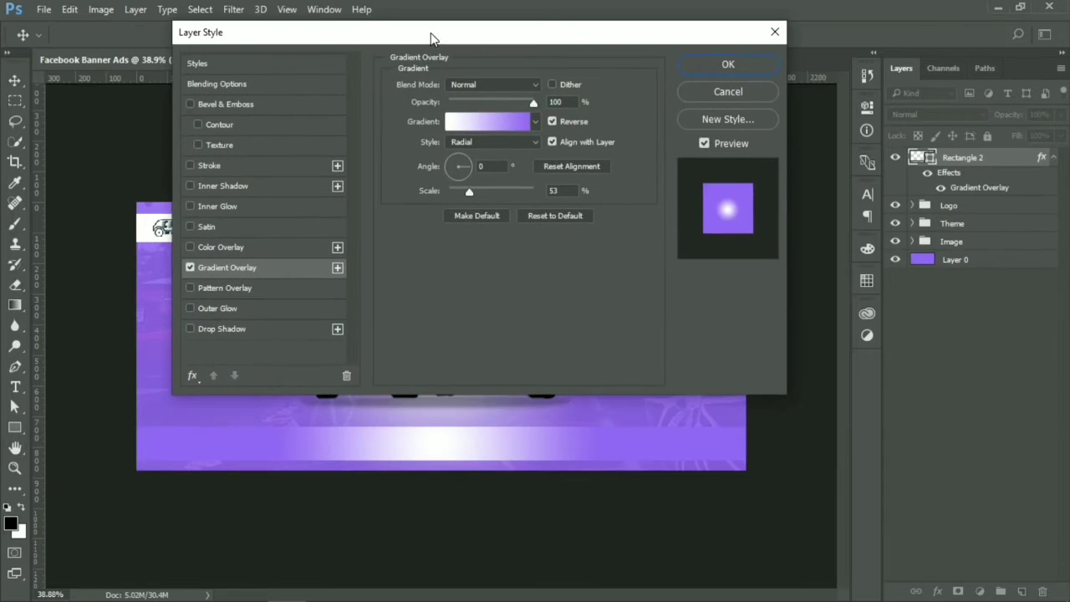
pyautogui.click(499, 127)
pyautogui.click(684, 332)
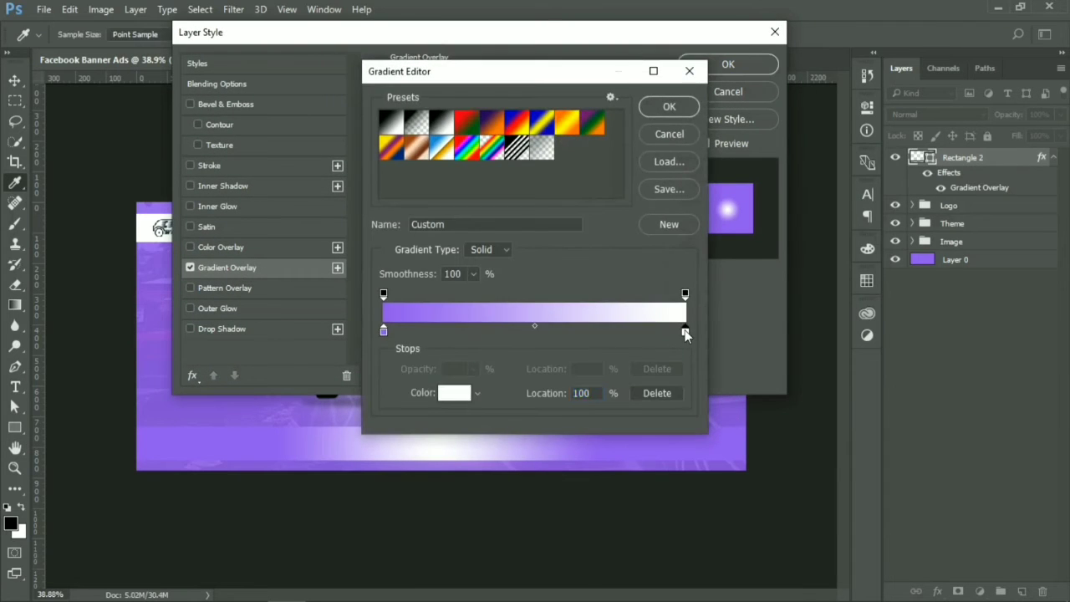
pyautogui.click(458, 399)
pyautogui.write('1a1a1a')
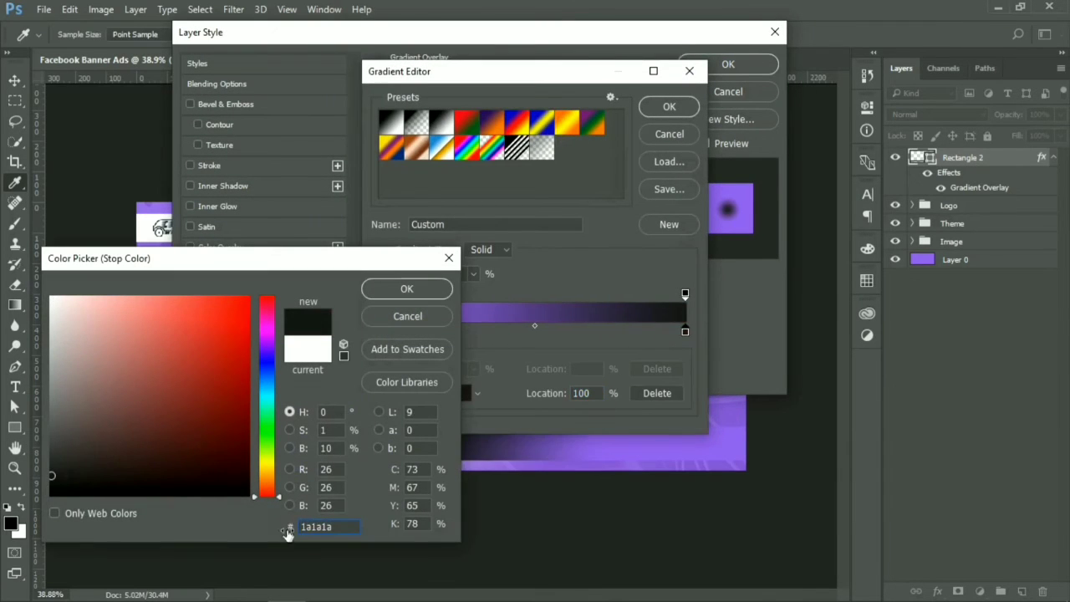
pyautogui.write('272727')
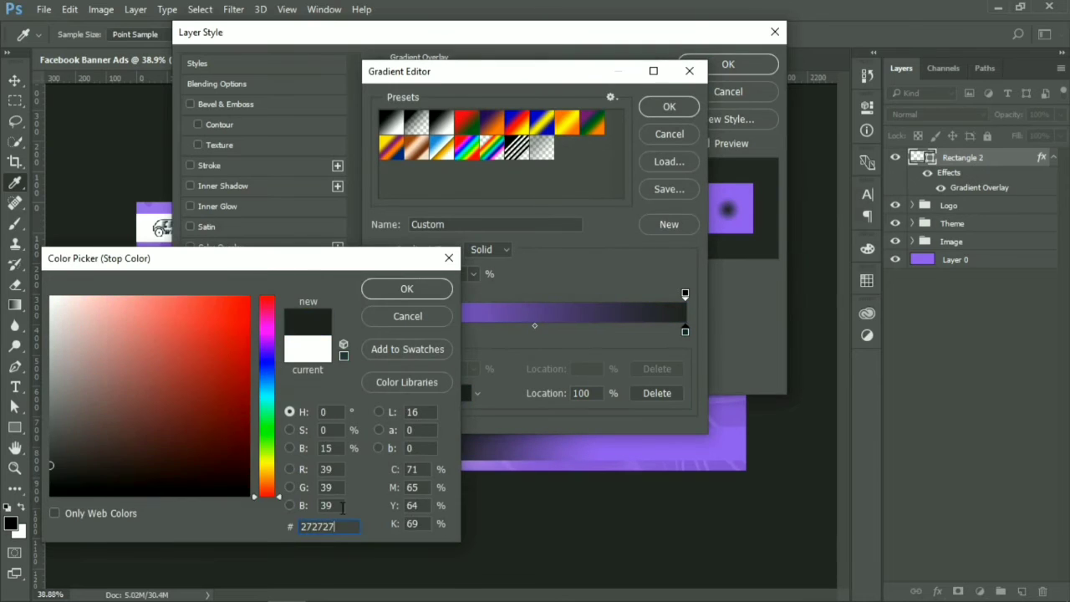
pyautogui.press('Return')
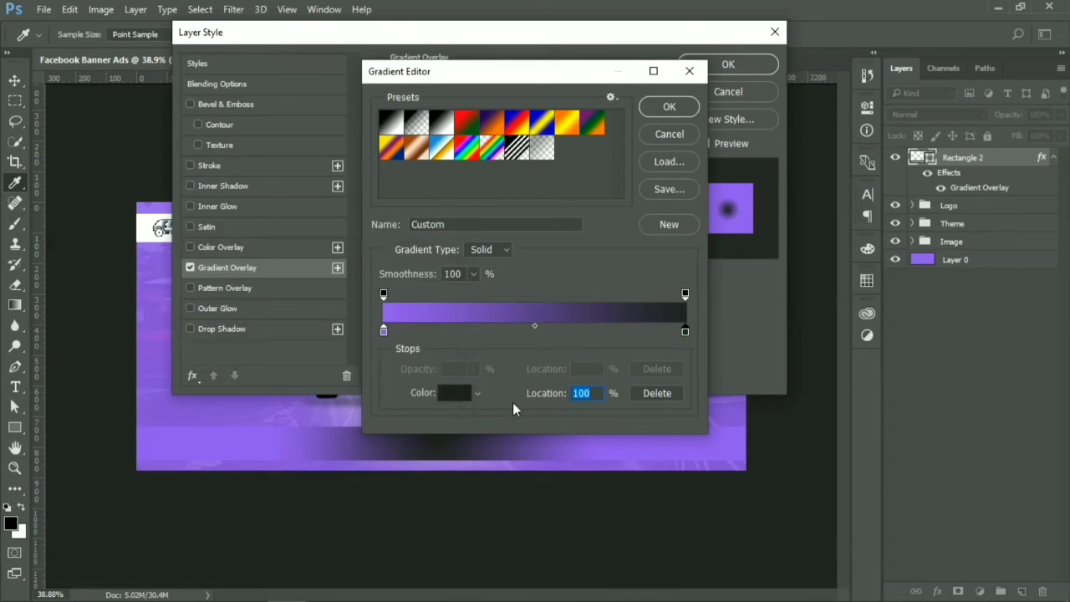
# Move the purple stop to 2%, shift the gradient midpoint toward it to widen the dark area, and apply the strip's overlay.
pyautogui.moveTo(532, 332); pyautogui.dragTo(569, 385)
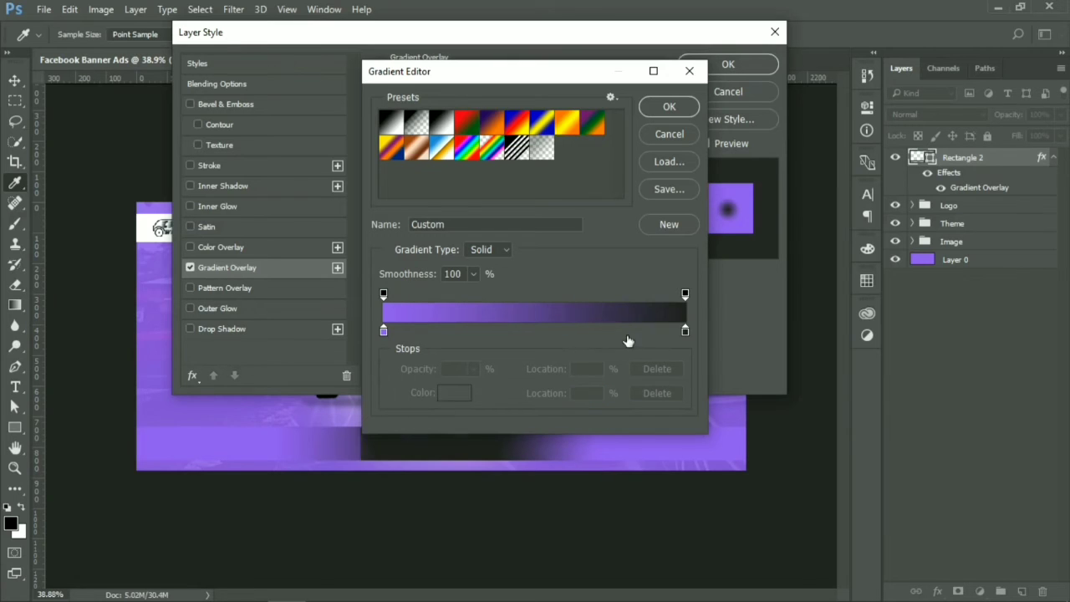
pyautogui.click(684, 331)
pyautogui.click(541, 327)
pyautogui.moveTo(540, 327); pyautogui.dragTo(565, 328)
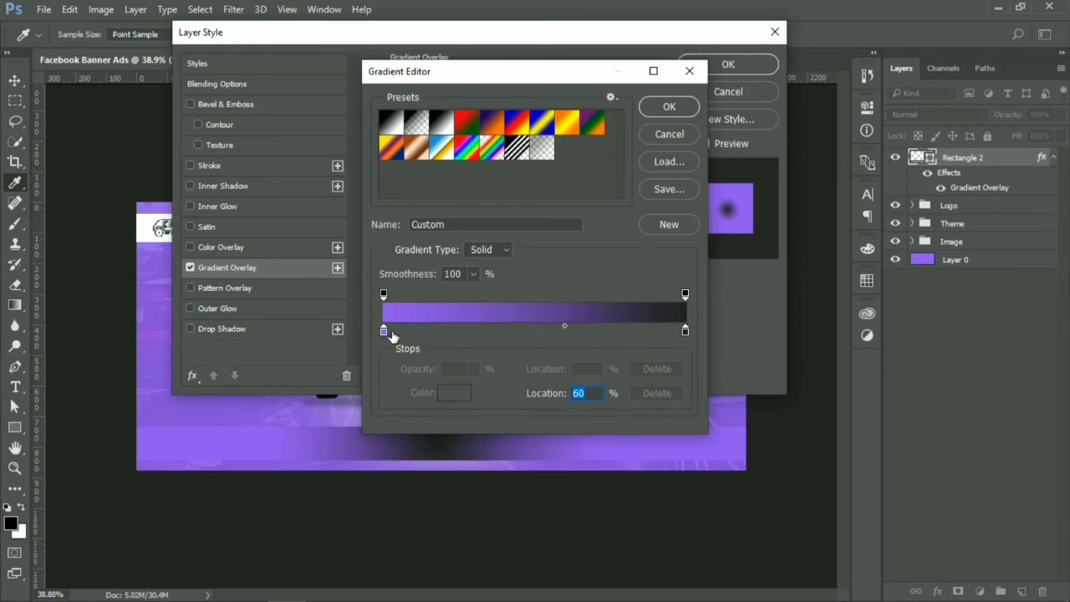
pyautogui.moveTo(385, 332)
pyautogui.mouseDown()
pyautogui.moveTo(416, 333)
pyautogui.moveTo(387, 333)
pyautogui.mouseUp()
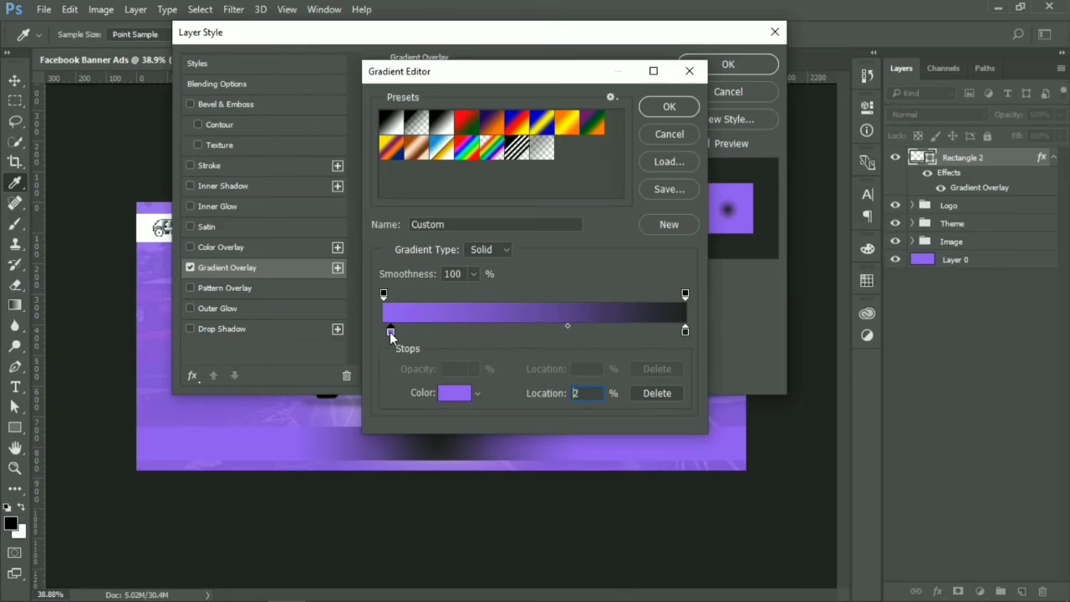
pyautogui.moveTo(565, 326); pyautogui.dragTo(482, 326)
pyautogui.click(690, 112)
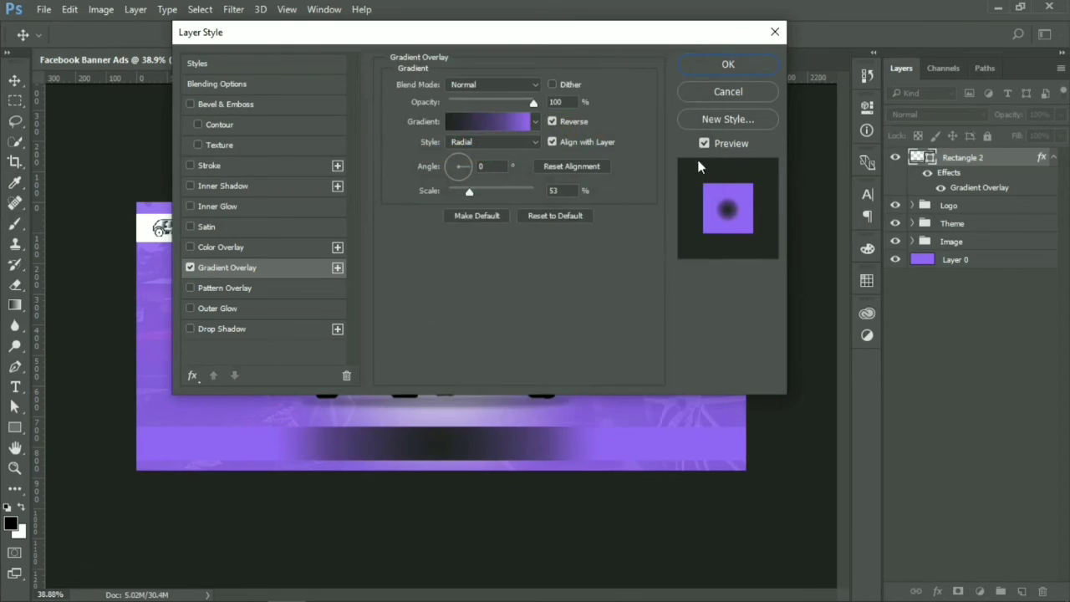
pyautogui.click(728, 64)
pyautogui.scroll(1, 464, 352)
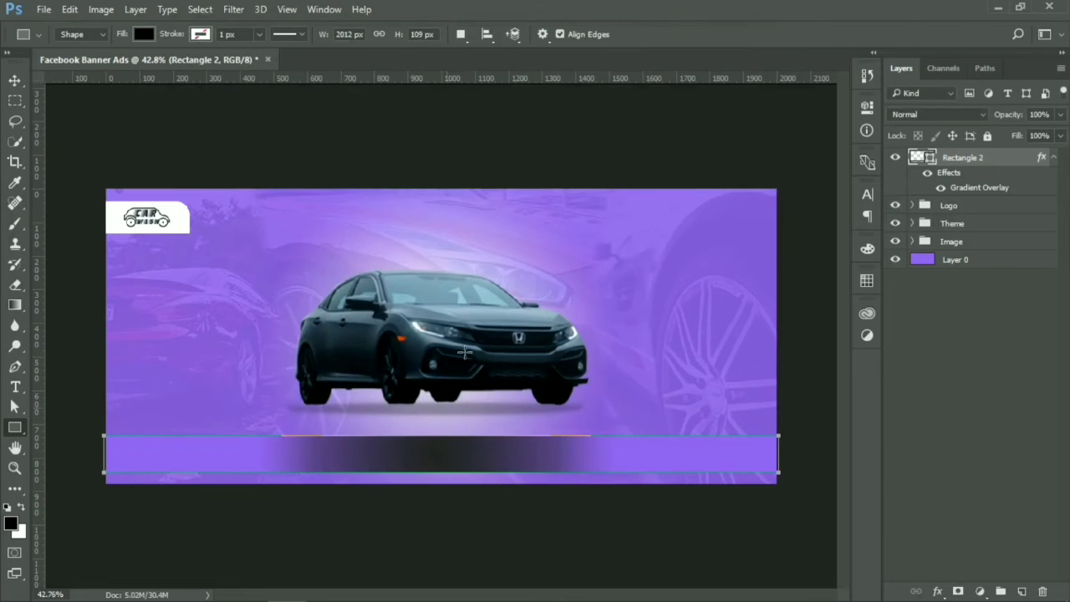
pyautogui.click(1052, 157)
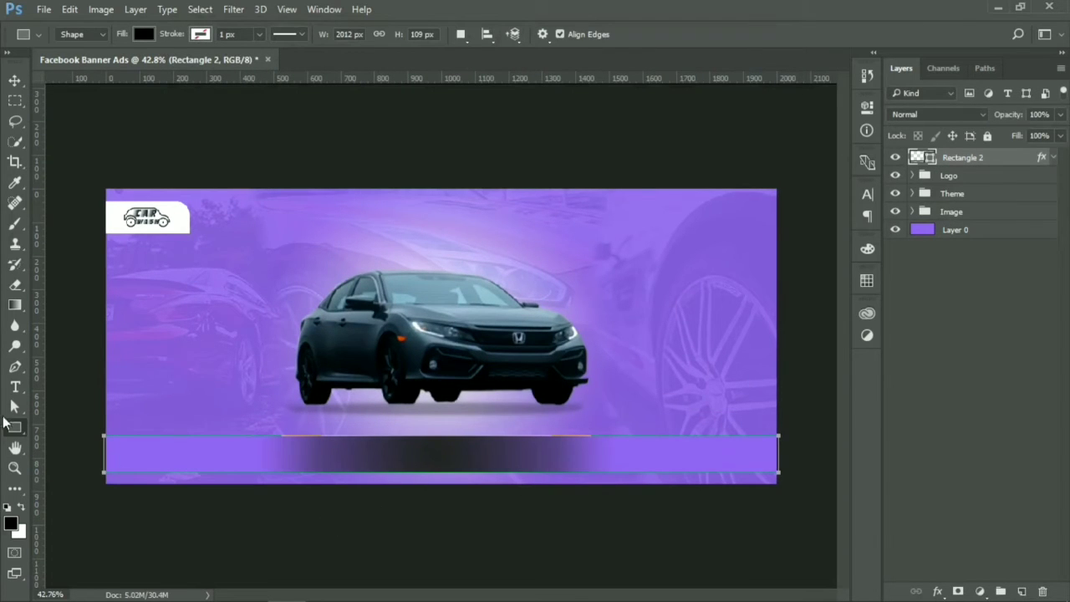
# Start a text line on the dark strip in the Magz font reading "geting your" and colour it white.
pyautogui.click(367, 457)
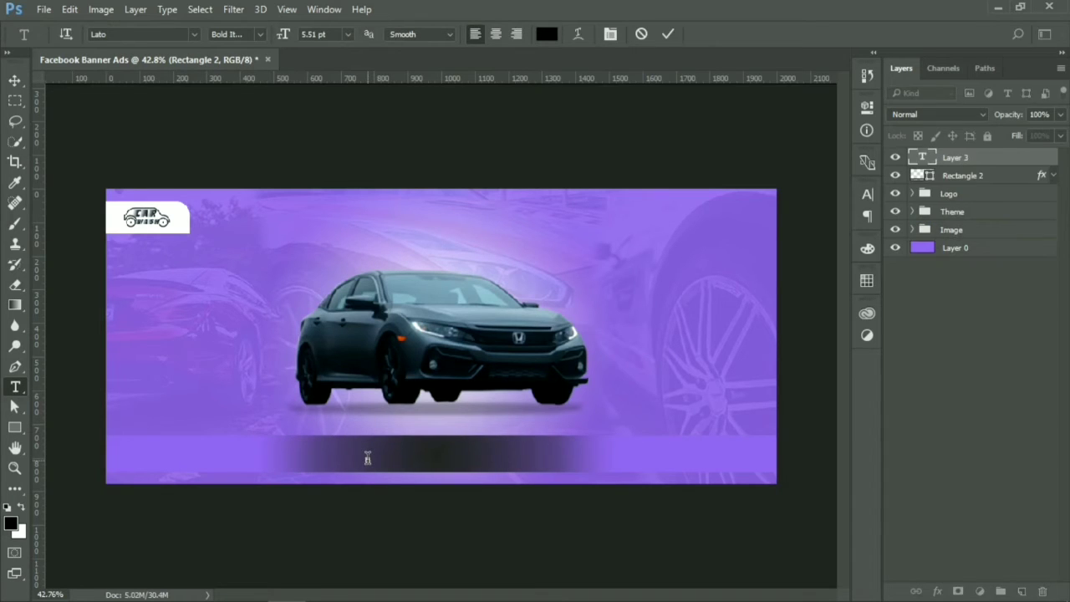
pyautogui.click(145, 36)
pyautogui.write('ma')
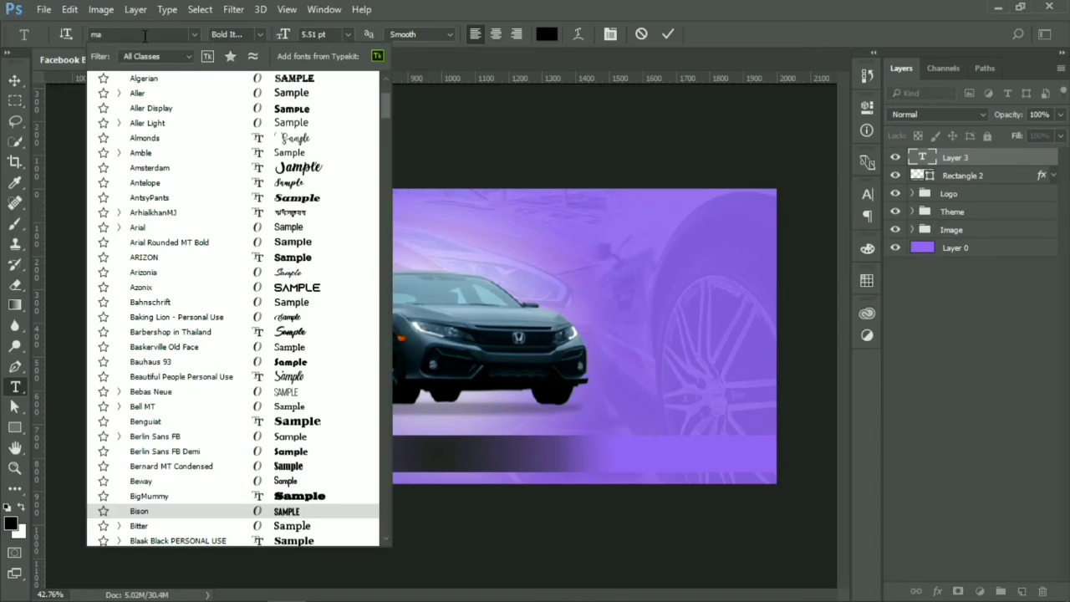
pyautogui.write('gz')
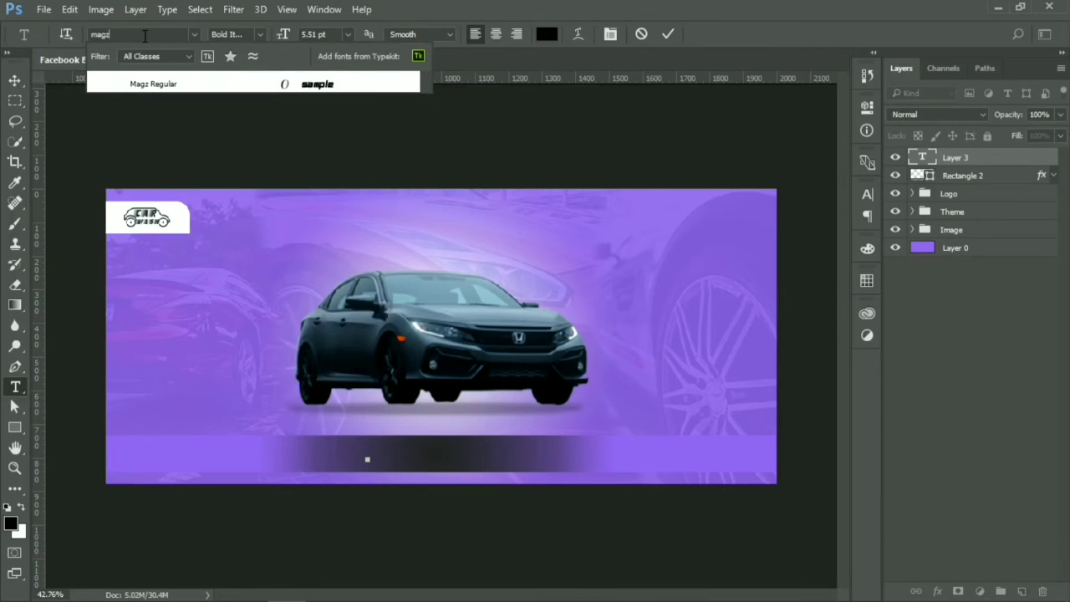
pyautogui.click(155, 87)
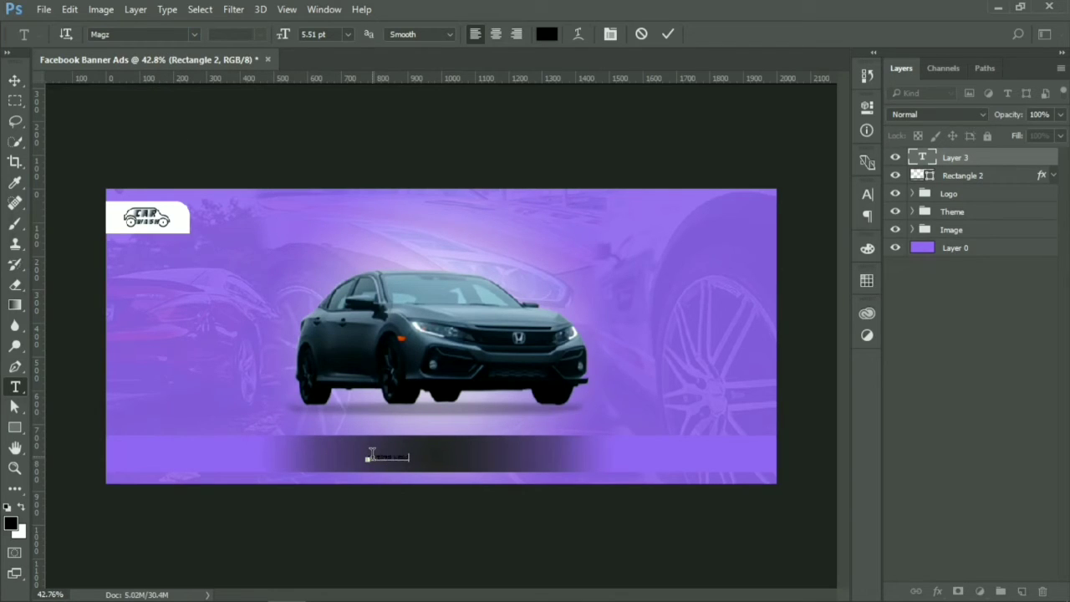
pyautogui.hotkey('ctrl', 'a')
pyautogui.click(546, 33)
pyautogui.write('ffffff')
pyautogui.press('Return')
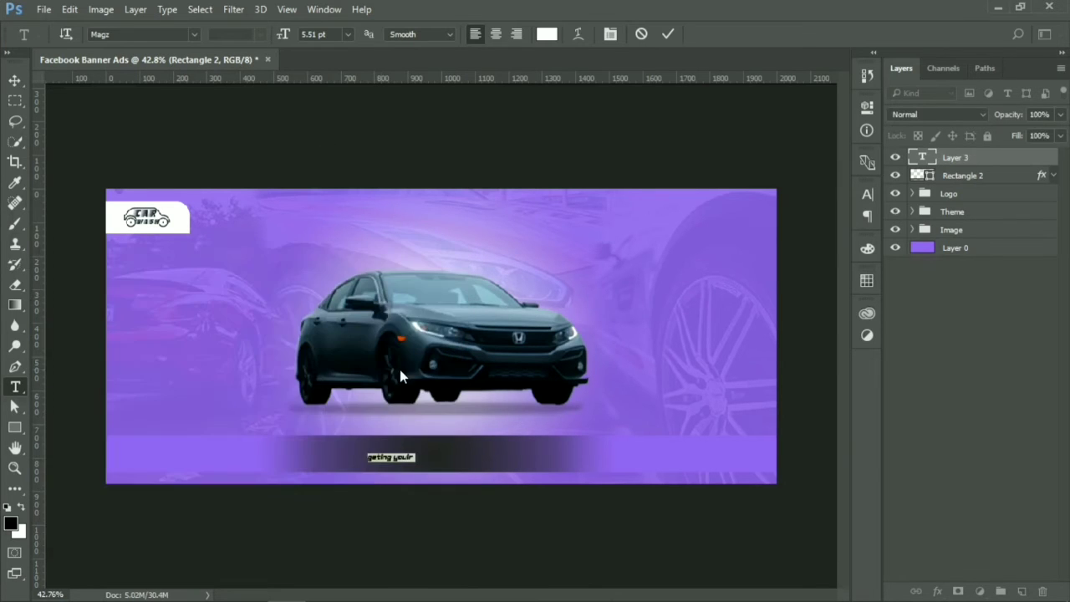
# Set the text size to 17 pt and complete the slogan as "geting your car clean is our mission".
pyautogui.write('17')
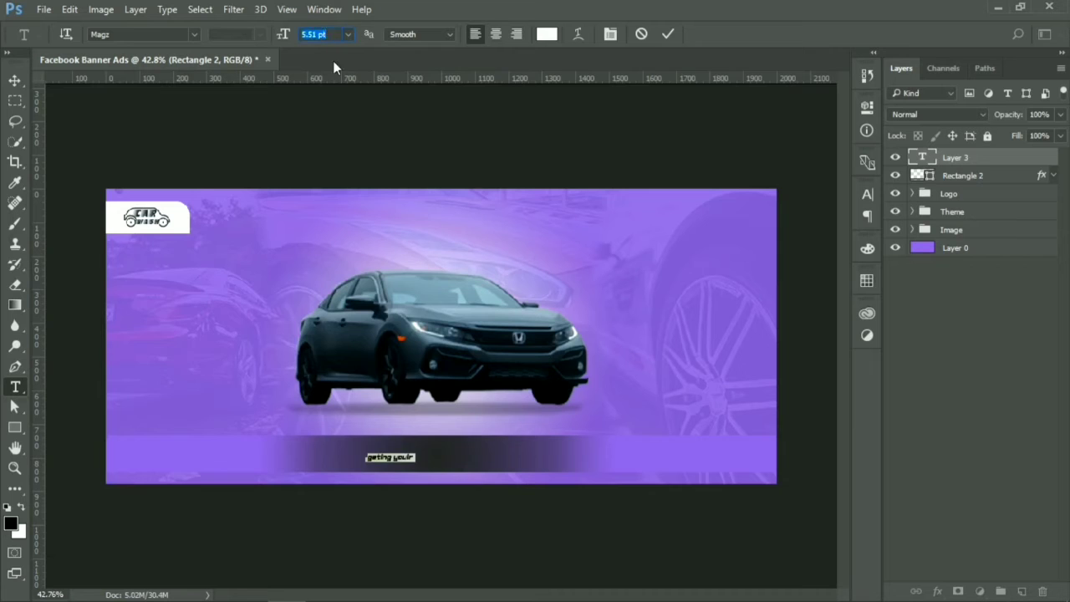
pyautogui.press('Return')
pyautogui.press('Right')
pyautogui.write('car clean is our mision')
pyautogui.press('Left')
pyautogui.press('Left')
pyautogui.press('Left')
pyautogui.write('s')
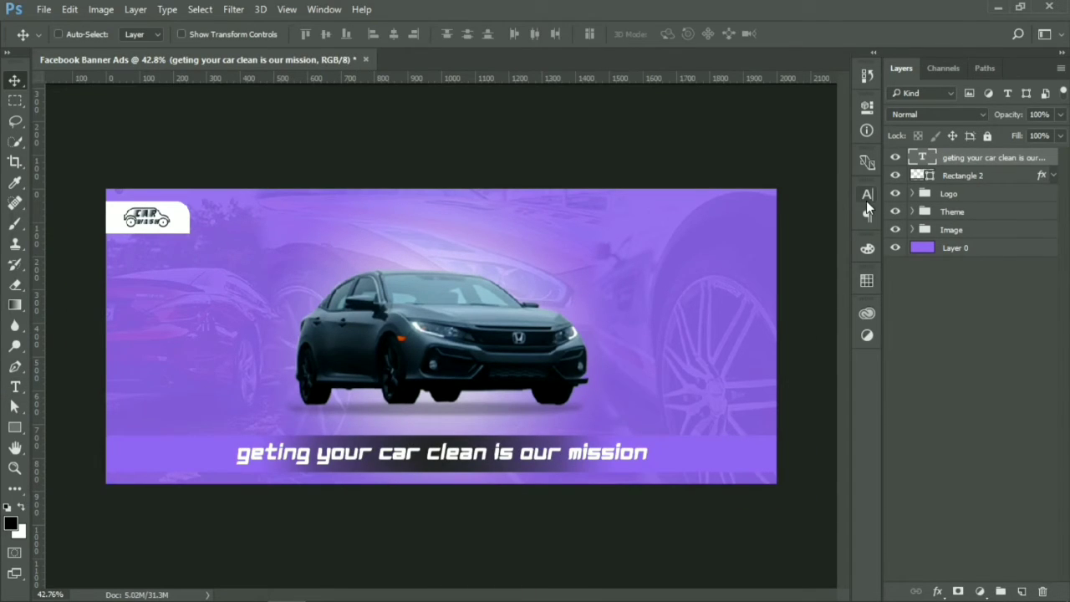
# Reduce the slogan text to 14 pt and centre it horizontally and vertically on the strip.
pyautogui.click(866, 201)
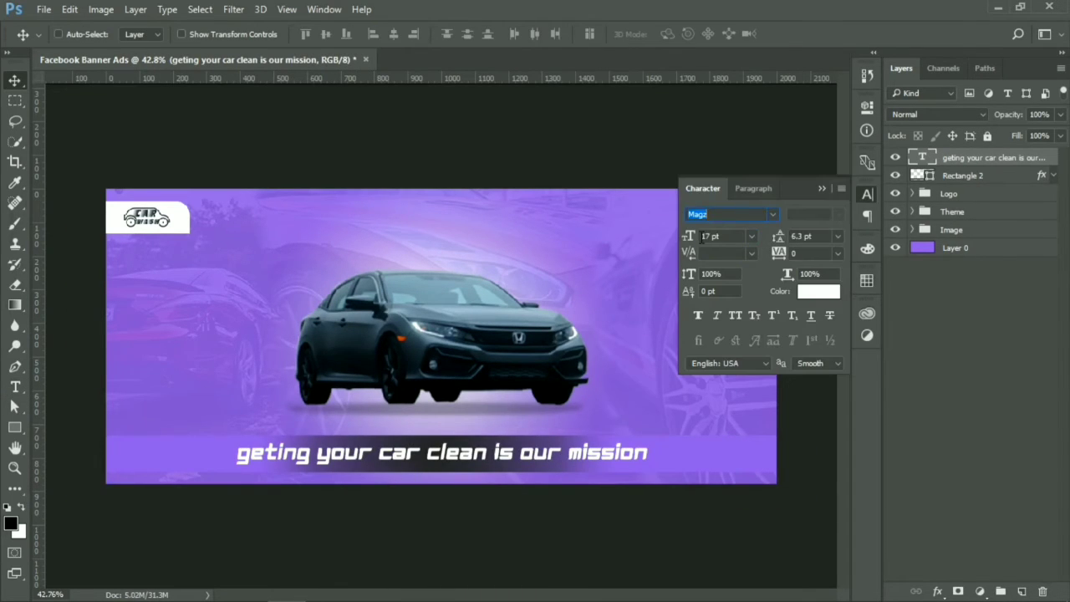
pyautogui.click(732, 237)
pyautogui.press('Down')
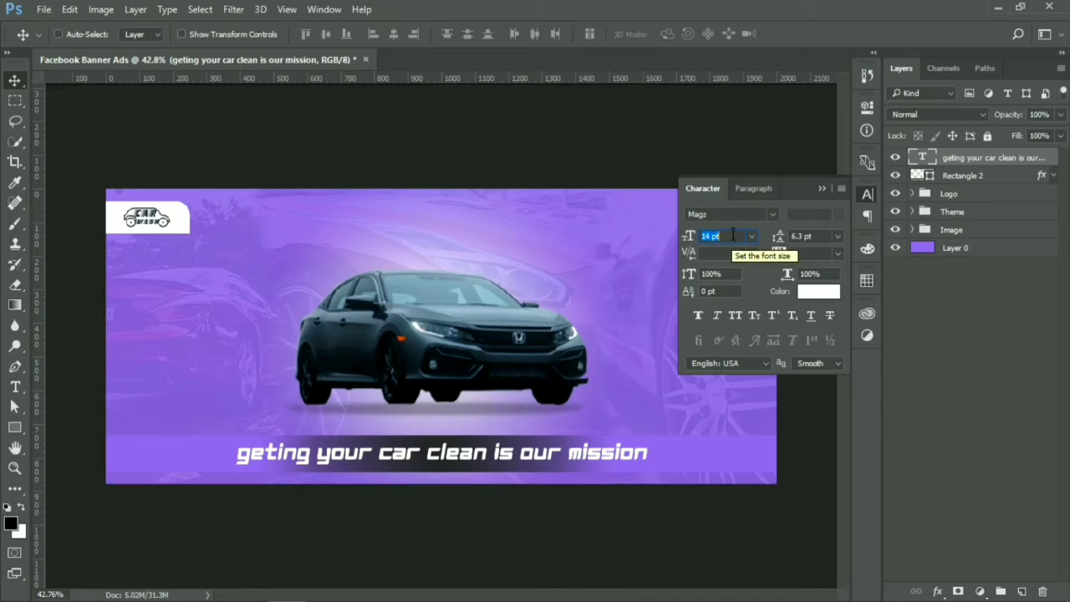
pyautogui.press('Return')
pyautogui.keyDown('ctrl'); pyautogui.click(923, 175); pyautogui.keyUp('ctrl')
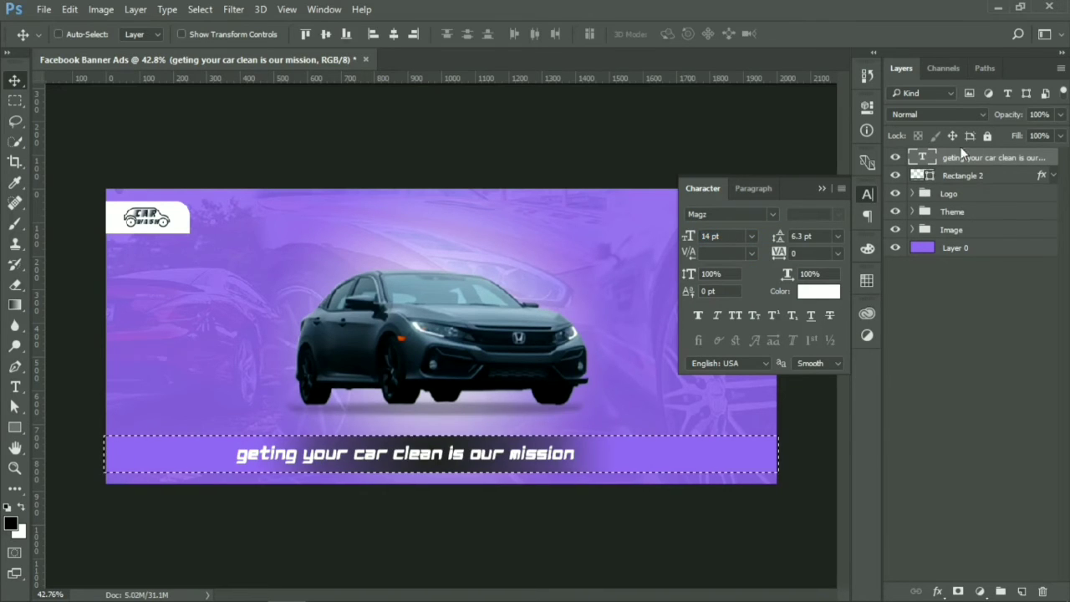
pyautogui.click(325, 35)
pyautogui.click(394, 35)
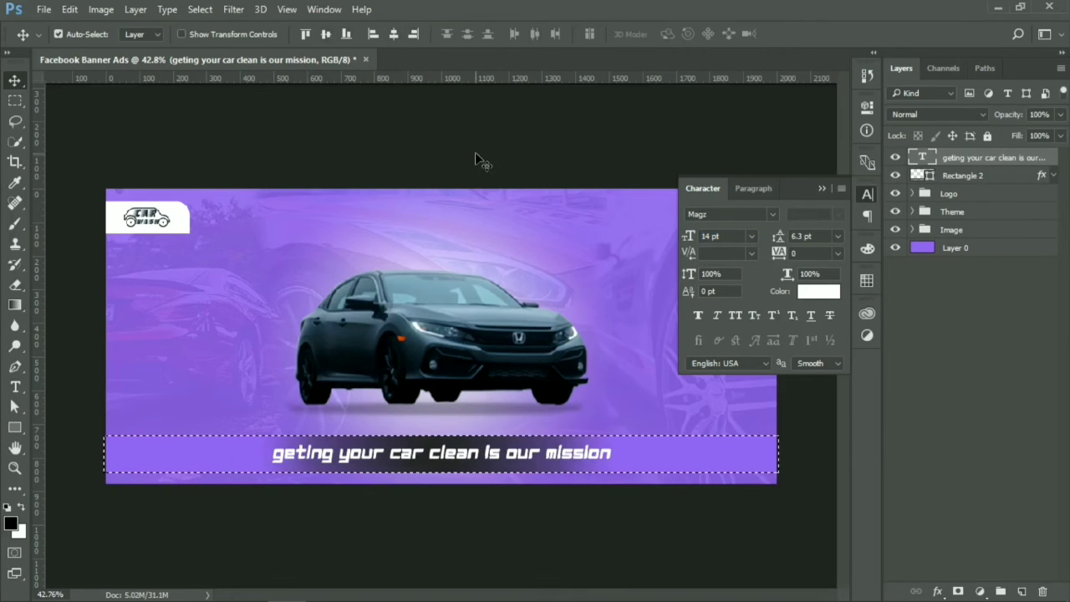
pyautogui.click(823, 188)
pyautogui.hotkey('ctrl', '-')
pyautogui.hotkey('ctrl', '0')
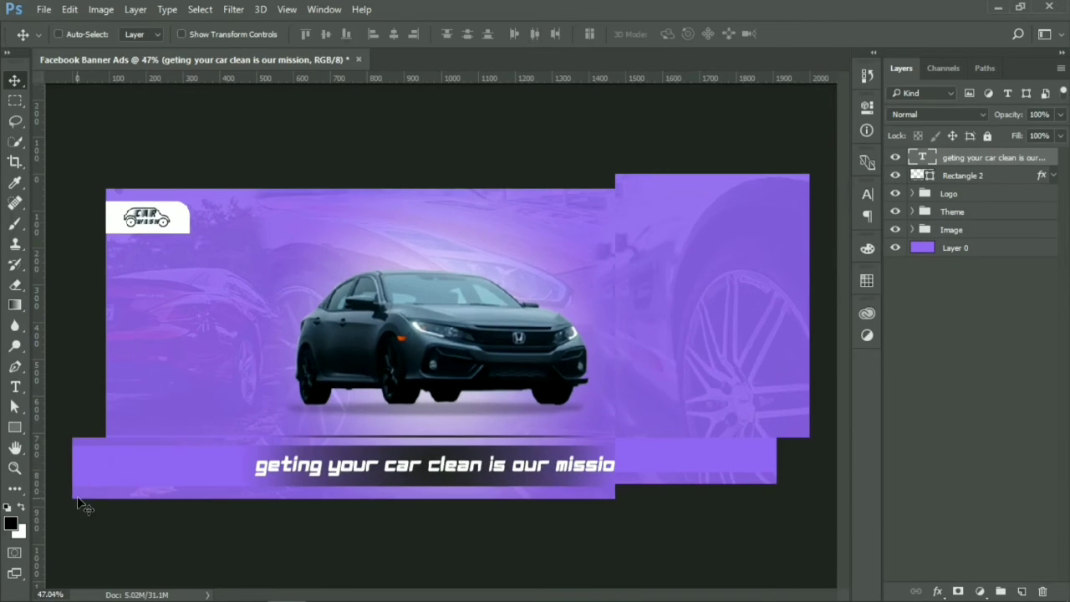
# Group the slogan text with its strip, name the group Slogan, and place it below the Logo group.
pyautogui.scroll(5, 77, 499)
pyautogui.moveTo(177, 457); pyautogui.dragTo(276, 440)
pyautogui.moveTo(170, 591)
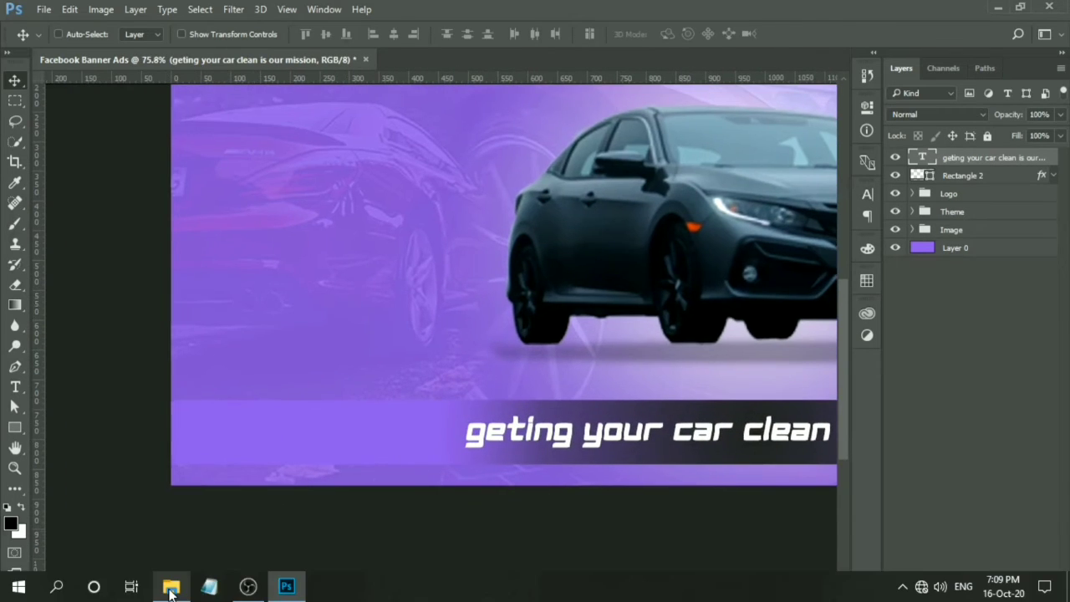
pyautogui.keyDown('shift'); pyautogui.click(957, 176); pyautogui.keyUp('shift')
pyautogui.hotkey('ctrl', 'g')
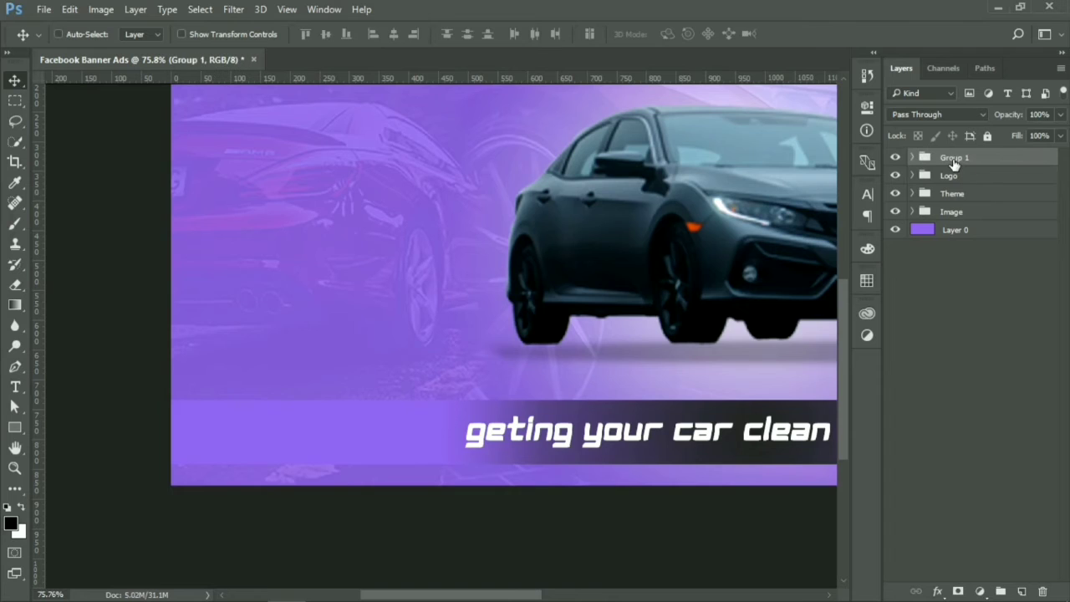
pyautogui.doubleClick(954, 161)
pyautogui.write('Slogan')
pyautogui.press('Return')
pyautogui.moveTo(957, 160)
pyautogui.mouseDown()
pyautogui.moveTo(953, 222)
pyautogui.moveTo(956, 157)
pyautogui.moveTo(954, 181)
pyautogui.mouseUp()
# Select the strip layer and load the full set of custom shapes, replacing the current ones, for the Custom Shape tool.
pyautogui.scroll(-2, 276, 439)
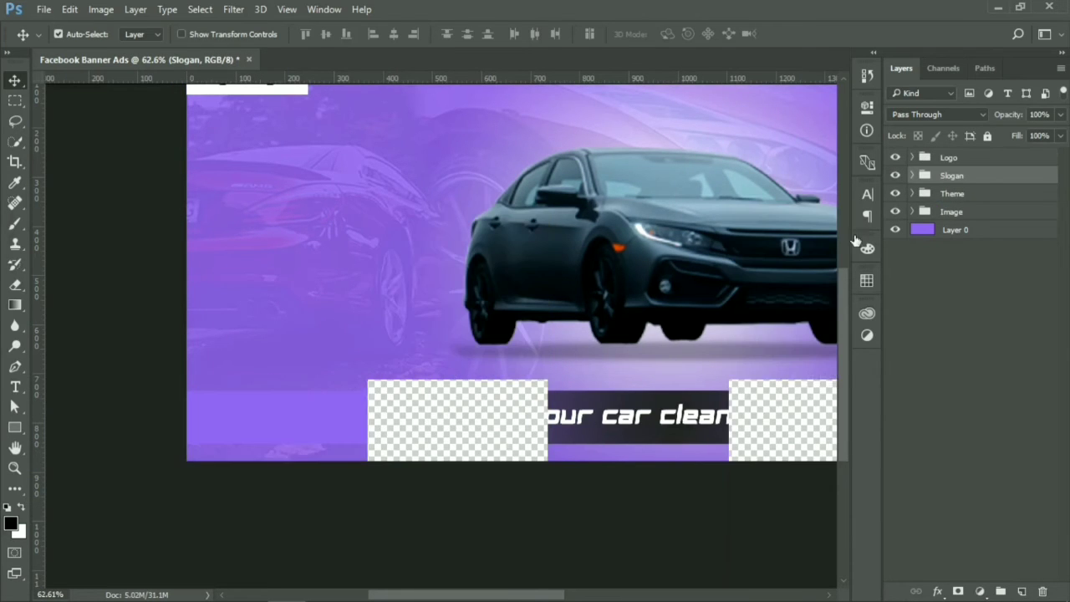
pyautogui.scroll(-1, 253, 384)
pyautogui.scroll(1, 250, 426)
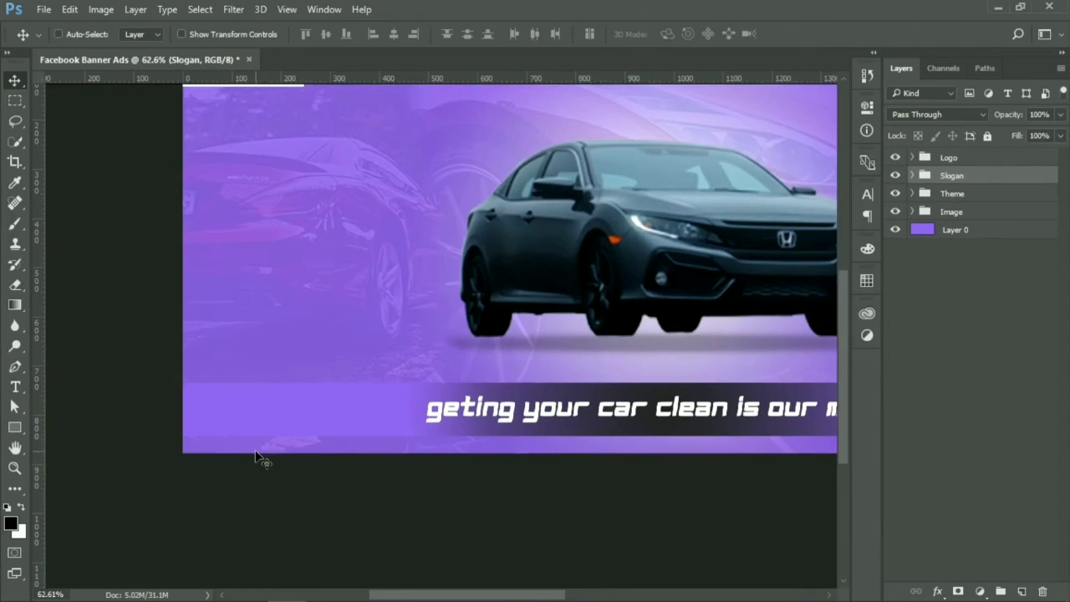
pyautogui.scroll(-1, 198, 440)
pyautogui.click(256, 418)
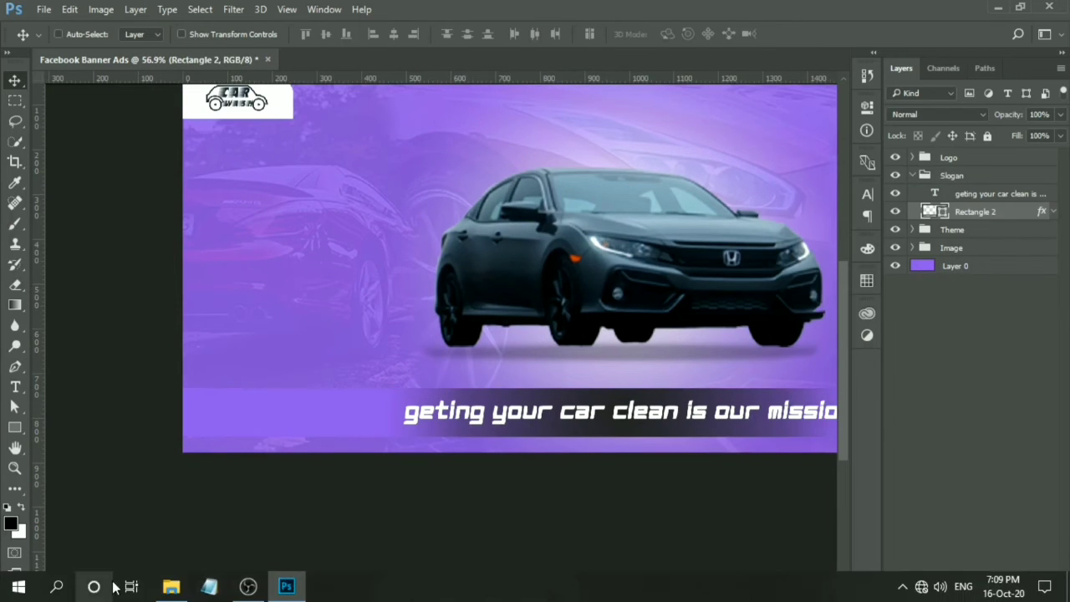
pyautogui.click(15, 428)
pyautogui.rightClick(16, 433)
pyautogui.click(98, 503)
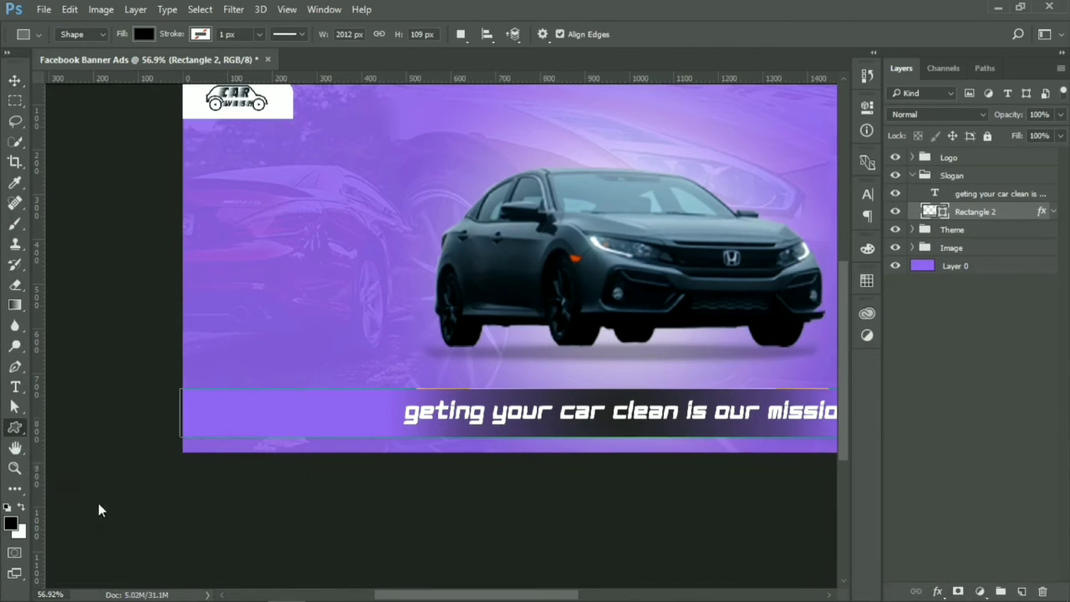
pyautogui.click(615, 35)
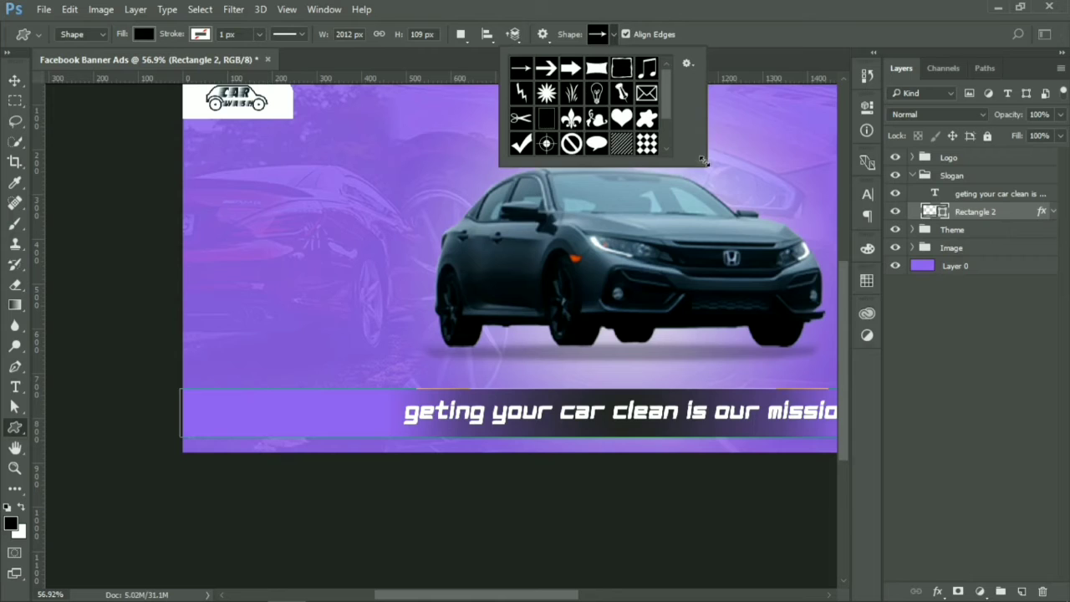
pyautogui.moveTo(703, 160); pyautogui.dragTo(798, 356)
pyautogui.click(779, 65)
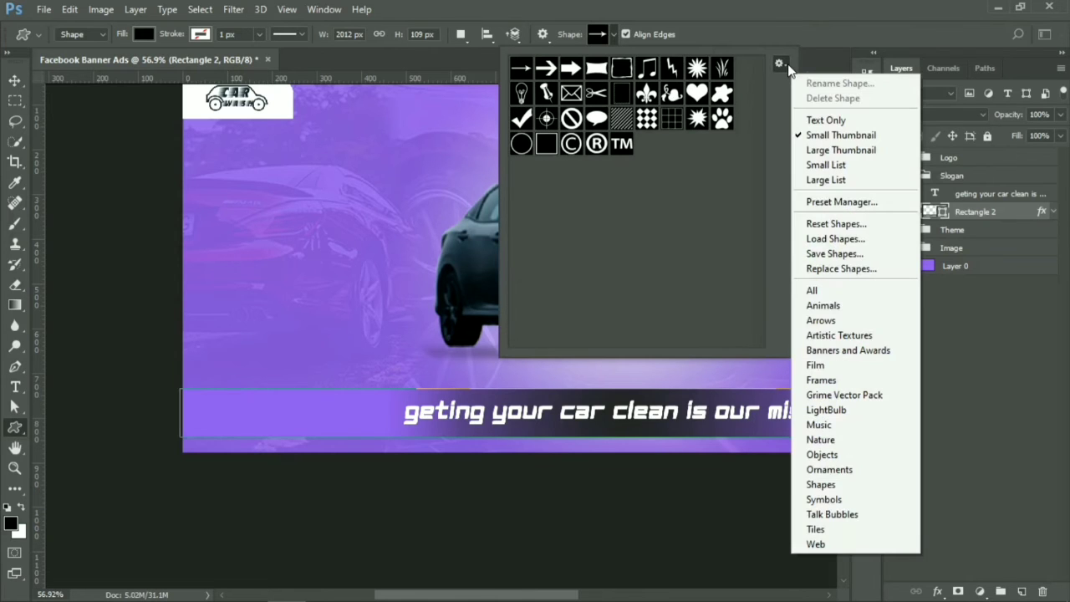
pyautogui.click(808, 290)
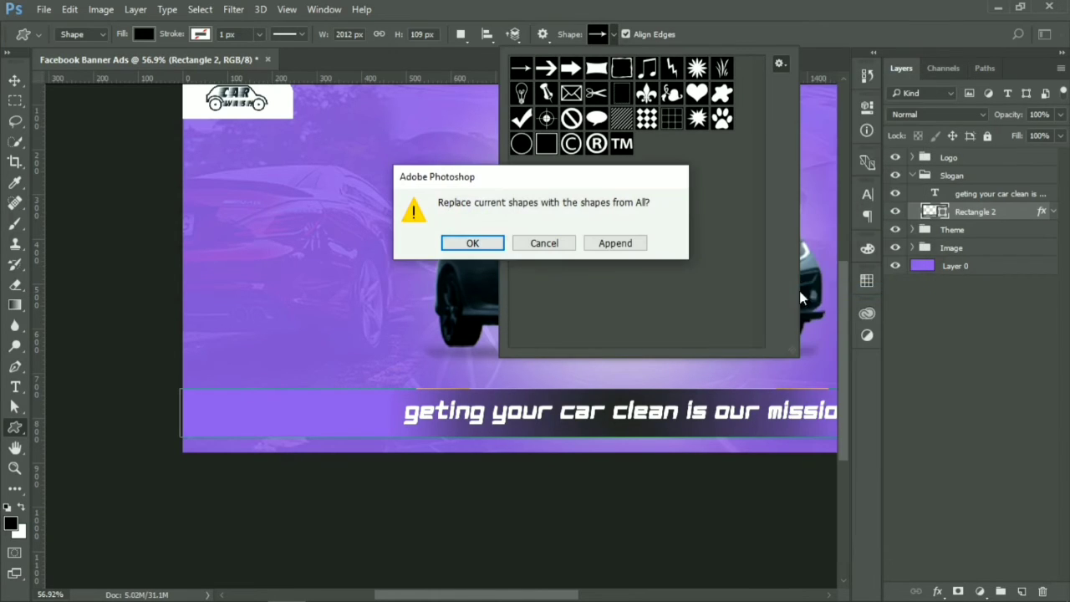
pyautogui.click(467, 248)
# Draw a small white telephone shape at the strip's left end and centre it vertically on the strip.
pyautogui.click(760, 408)
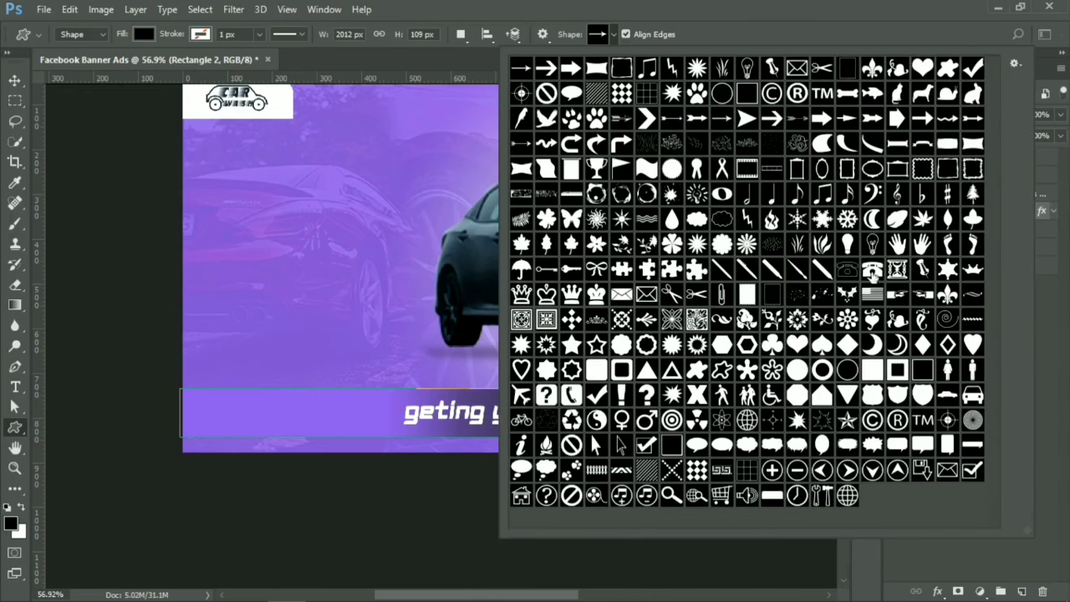
pyautogui.moveTo(208, 417)
pyautogui.mouseDown()
pyautogui.moveTo(245, 443)
pyautogui.moveTo(276, 432)
pyautogui.moveTo(270, 426)
pyautogui.mouseUp()
pyautogui.scroll(4, 173, 466)
pyautogui.hotkey('ctrl', 't')
pyautogui.keyDown('ctrl'); pyautogui.click(930, 229); pyautogui.keyUp('ctrl')
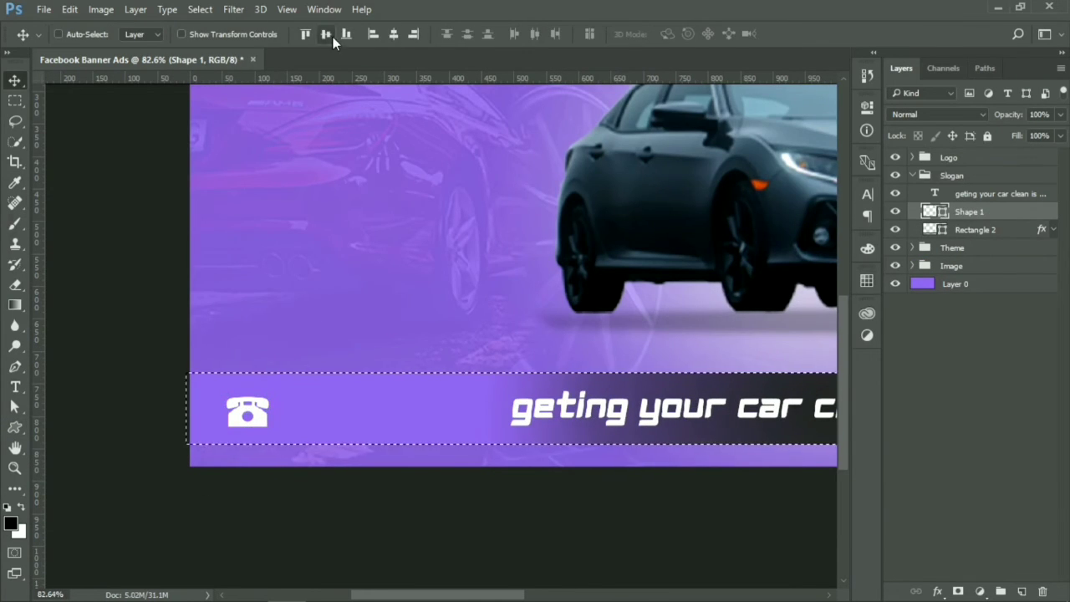
pyautogui.click(330, 36)
pyautogui.hotkey('ctrl', 'd')
# Enter the contact phone number beside the telephone icon and set its font to Lato Semibold Italic.
pyautogui.click(280, 428)
pyautogui.write('+11 235 8797')
pyautogui.hotkey('ctrl', 'a')
pyautogui.hotkey('ctrl', 't')
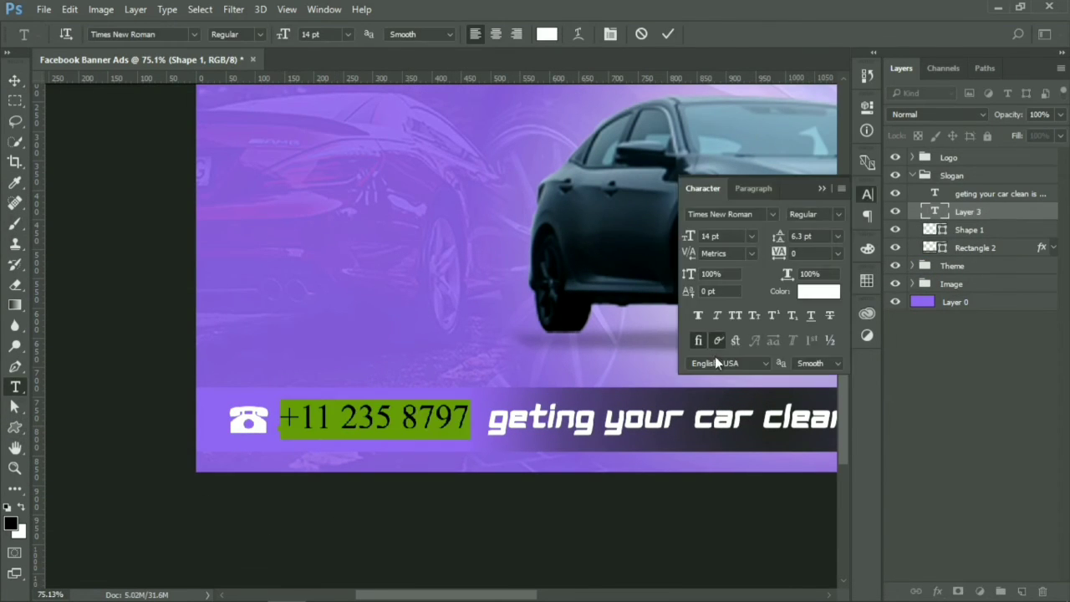
pyautogui.click(727, 214)
pyautogui.write('lato')
pyautogui.click(755, 427)
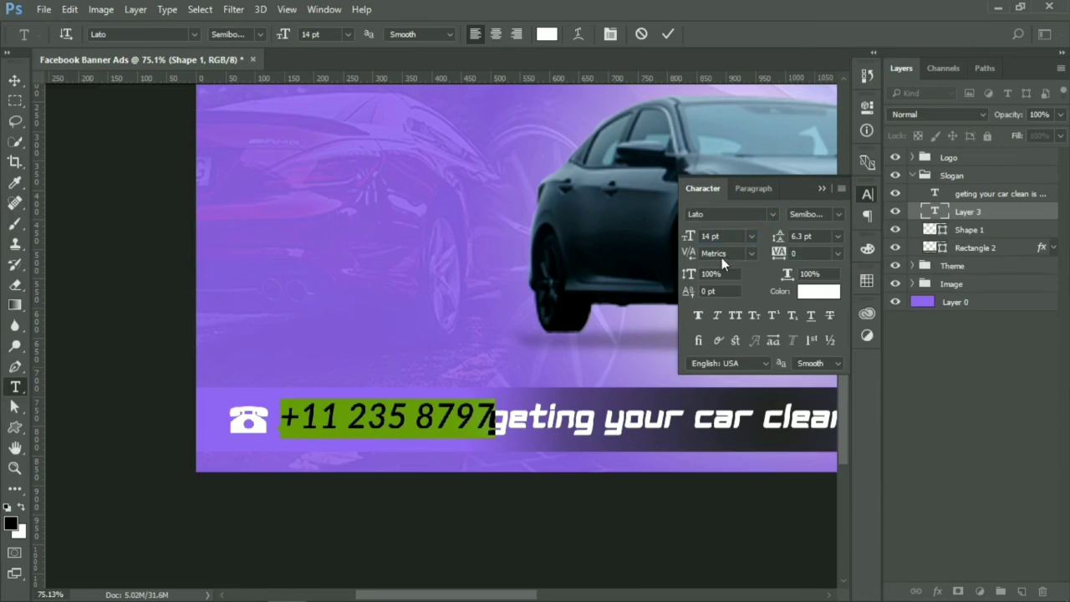
# Set the phone number's text size to 10 pt and commit the text.
pyautogui.click(719, 236)
pyautogui.press('Down')
pyautogui.press('Down')
pyautogui.press('Down')
pyautogui.press('Down')
pyautogui.click(961, 229)
pyautogui.click(978, 212)
pyautogui.press('v')
pyautogui.scroll(4, 270, 430)
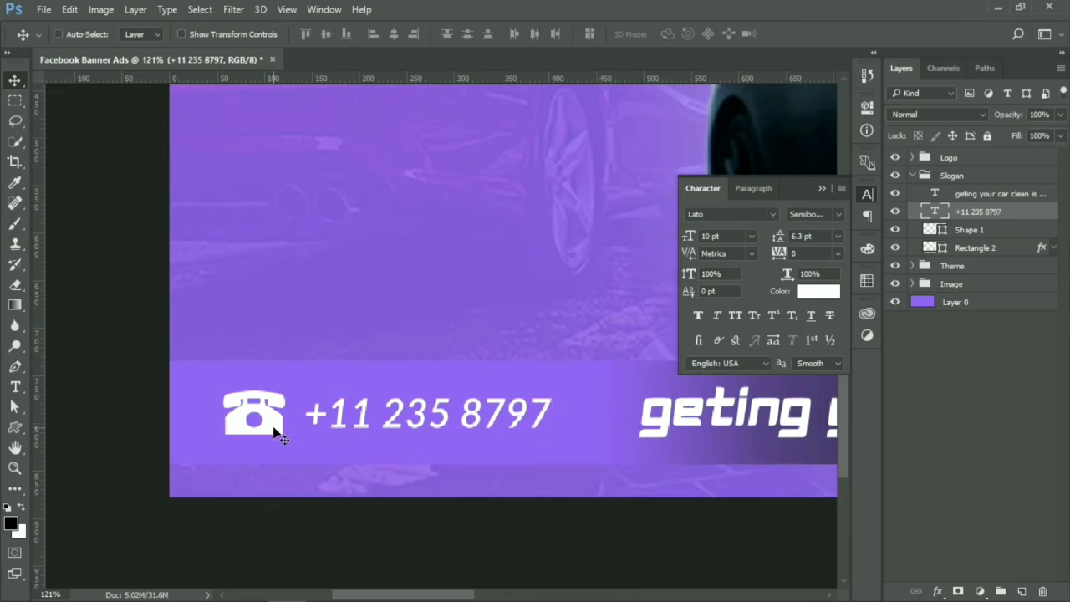
pyautogui.scroll(-3, 155, 447)
pyautogui.scroll(-3, 149, 455)
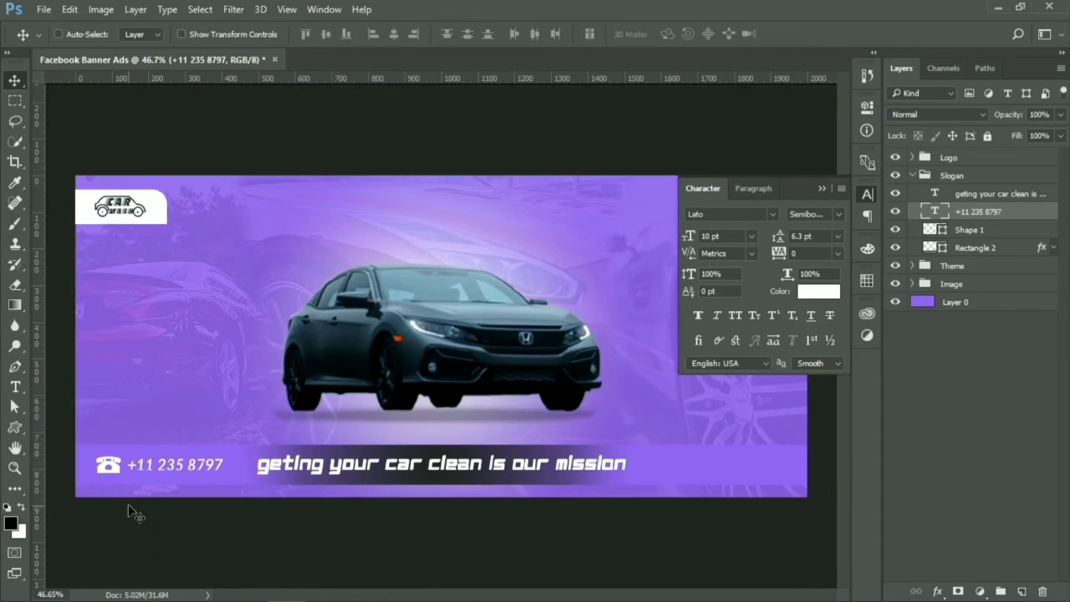
# Group the phone number and telephone icon as "mobile" and move the group out of Slogan to just above it.
pyautogui.click(819, 187)
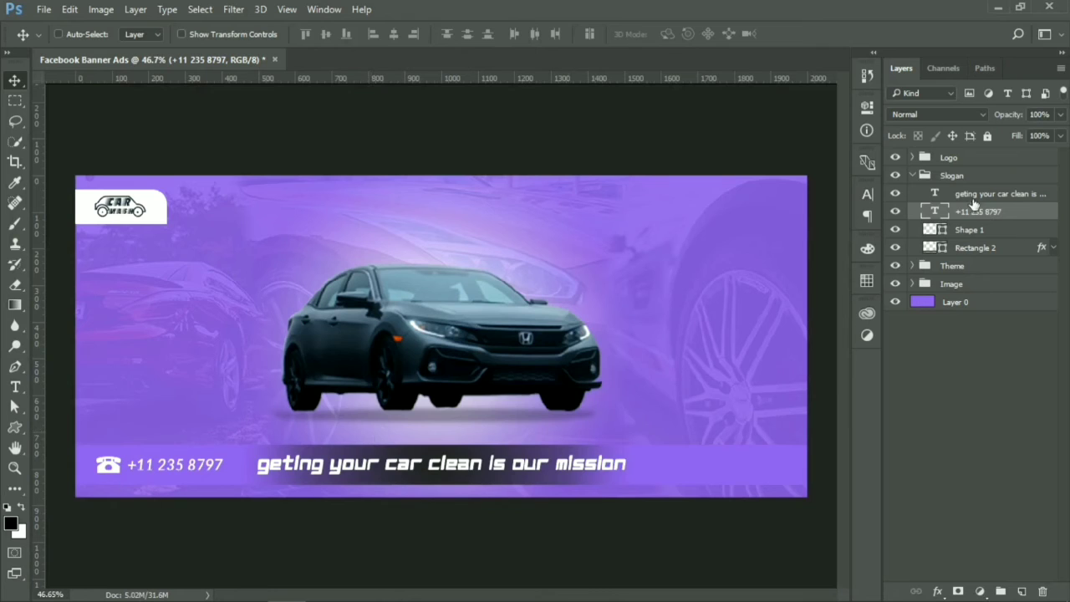
pyautogui.keyDown('shift'); pyautogui.click(968, 232); pyautogui.keyUp('shift')
pyautogui.hotkey('ctrl', 'g')
pyautogui.doubleClick(966, 212)
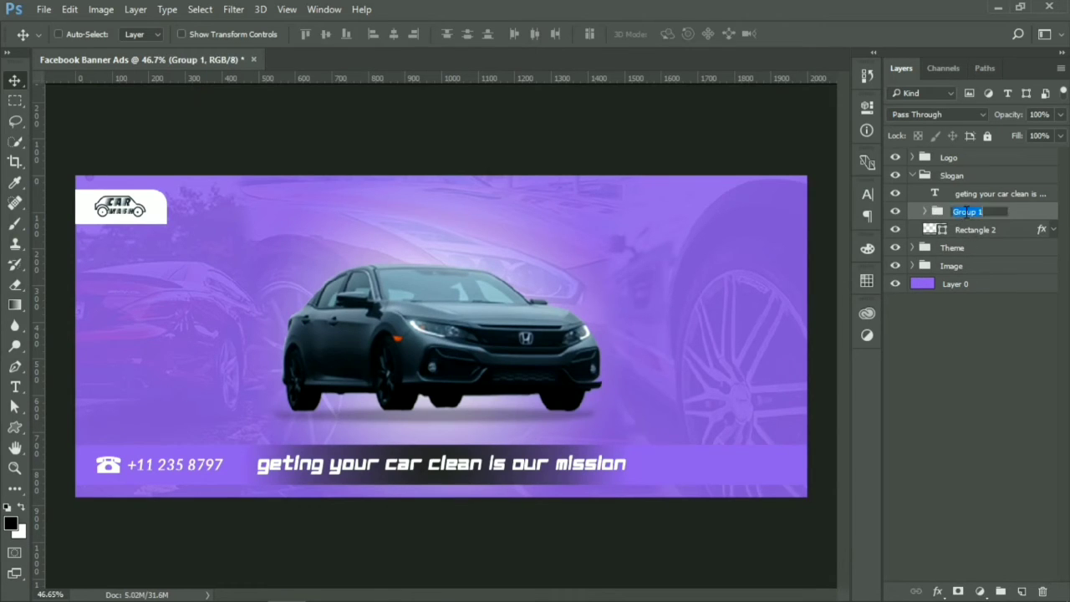
pyautogui.write('mobile')
pyautogui.press('Return')
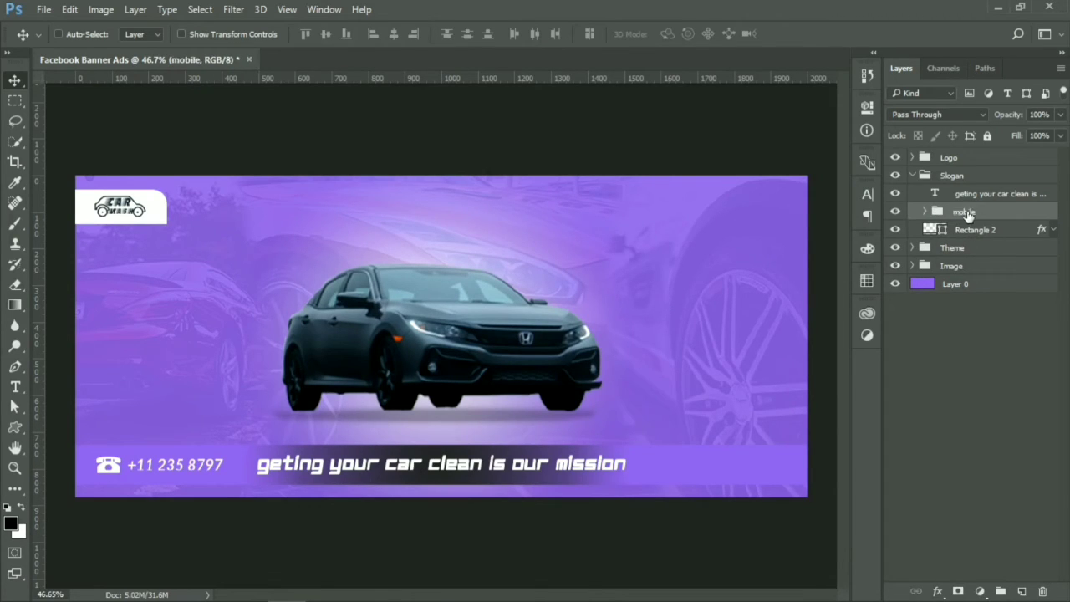
pyautogui.moveTo(967, 216); pyautogui.dragTo(960, 168)
pyautogui.click(912, 194)
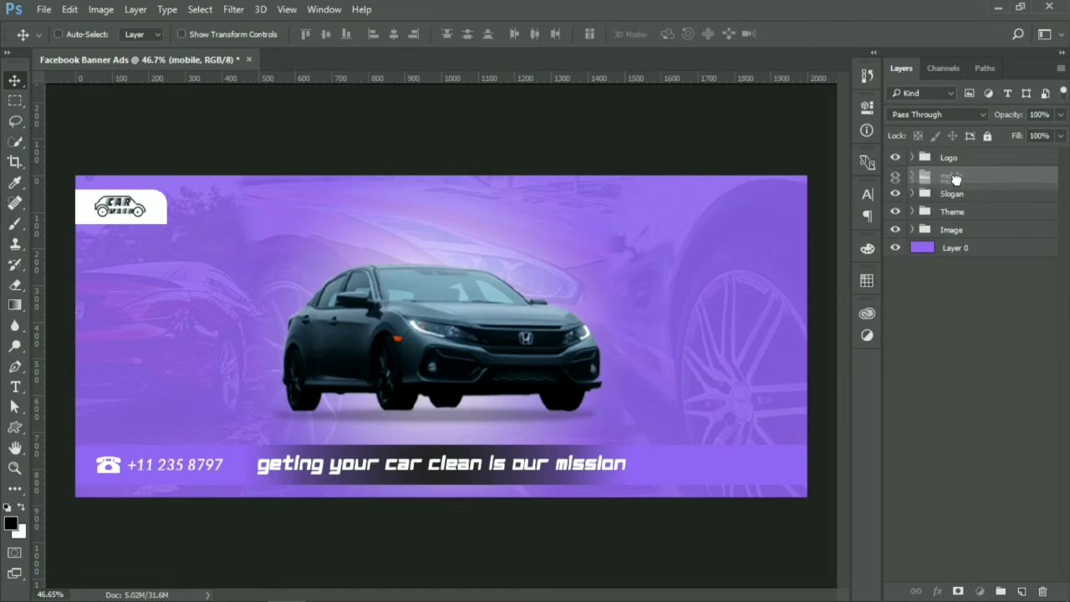
# Add the business's street address as white text at the right end of the contact strip.
pyautogui.scroll(1, 718, 488)
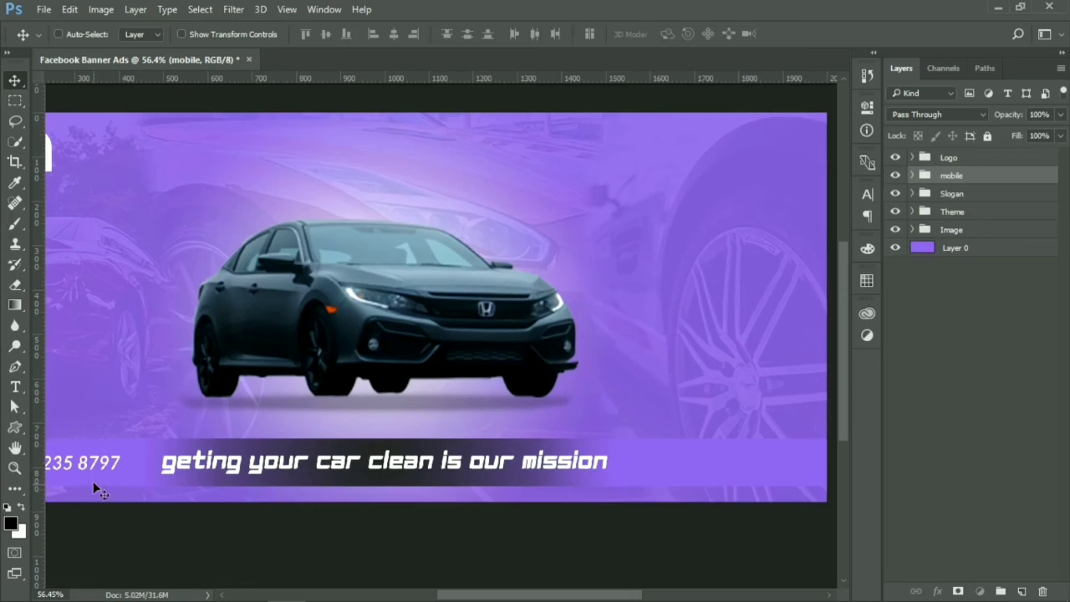
pyautogui.press('t')
pyautogui.click(654, 465)
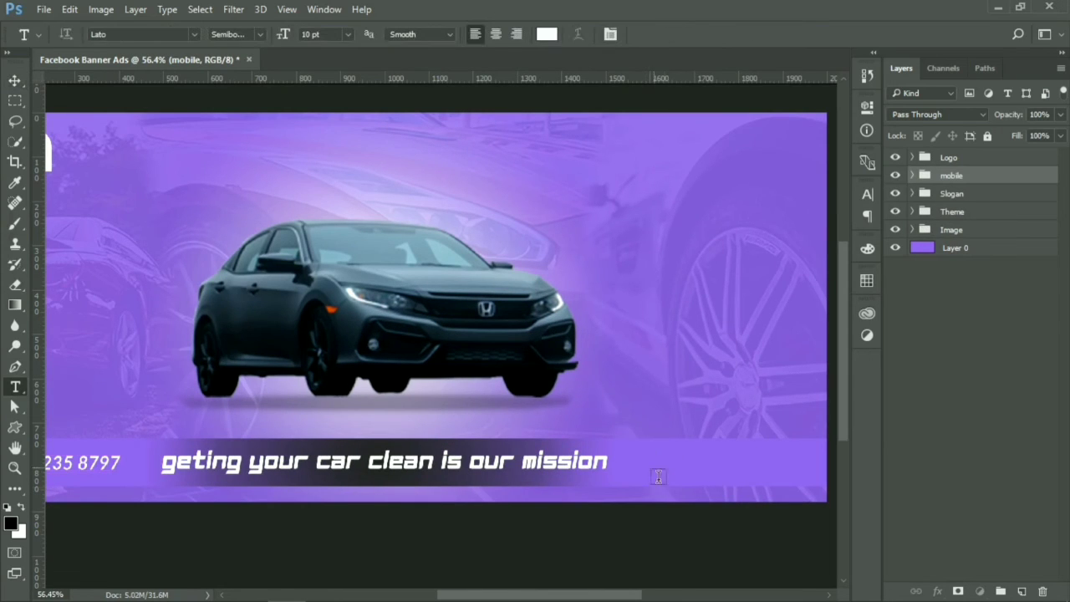
pyautogui.write('3A Green east wall stre')
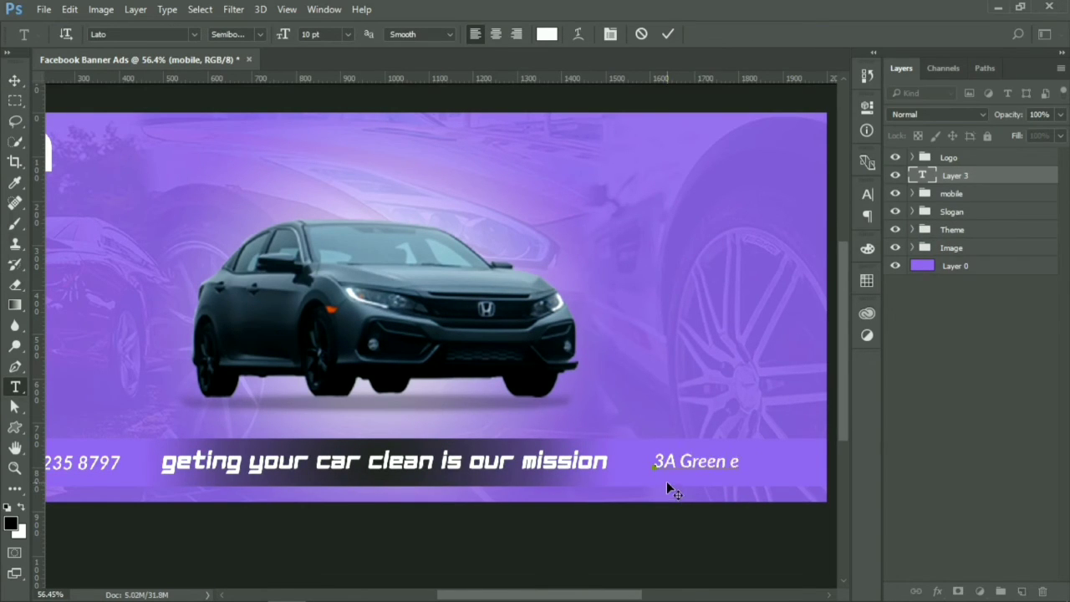
# Set the whole address text to Lato Semibold and commit it.
pyautogui.hotkey('ctrl', 'a')
pyautogui.scroll(-1, 508, 490)
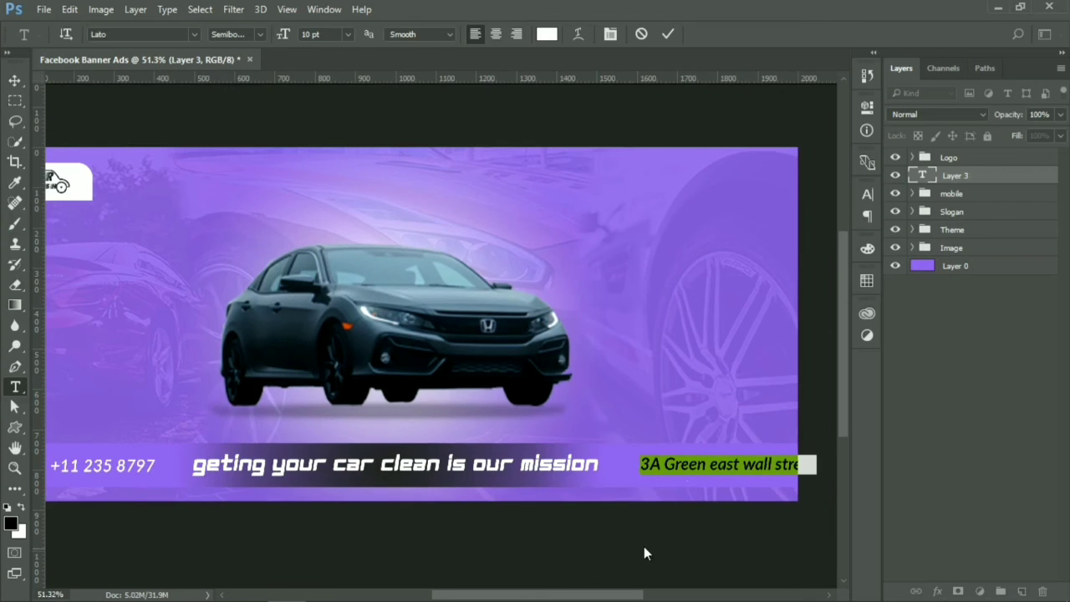
pyautogui.click(866, 194)
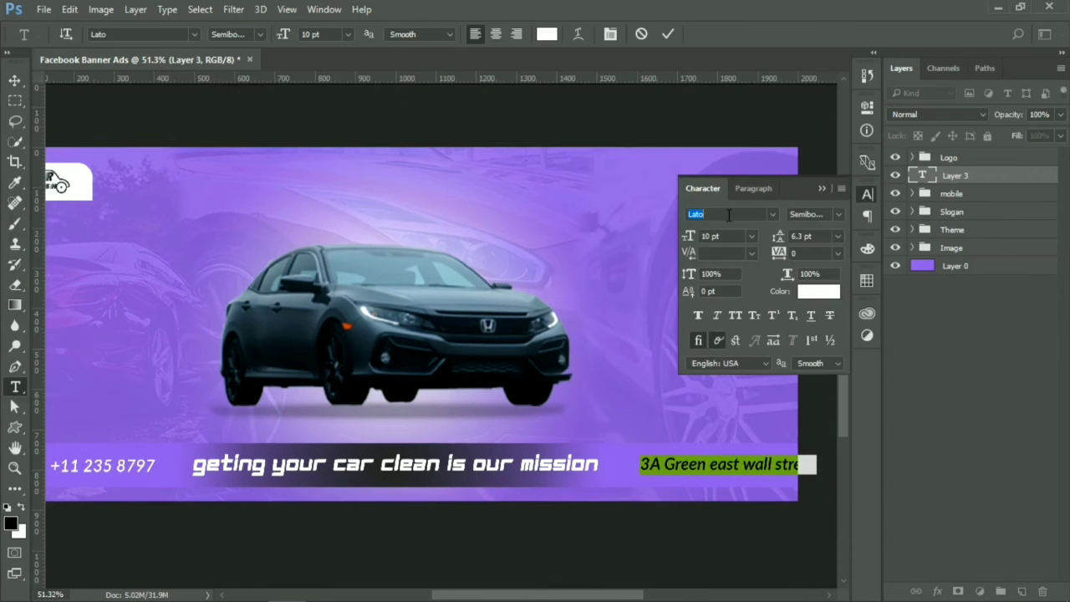
pyautogui.click(819, 214)
pyautogui.press('Up')
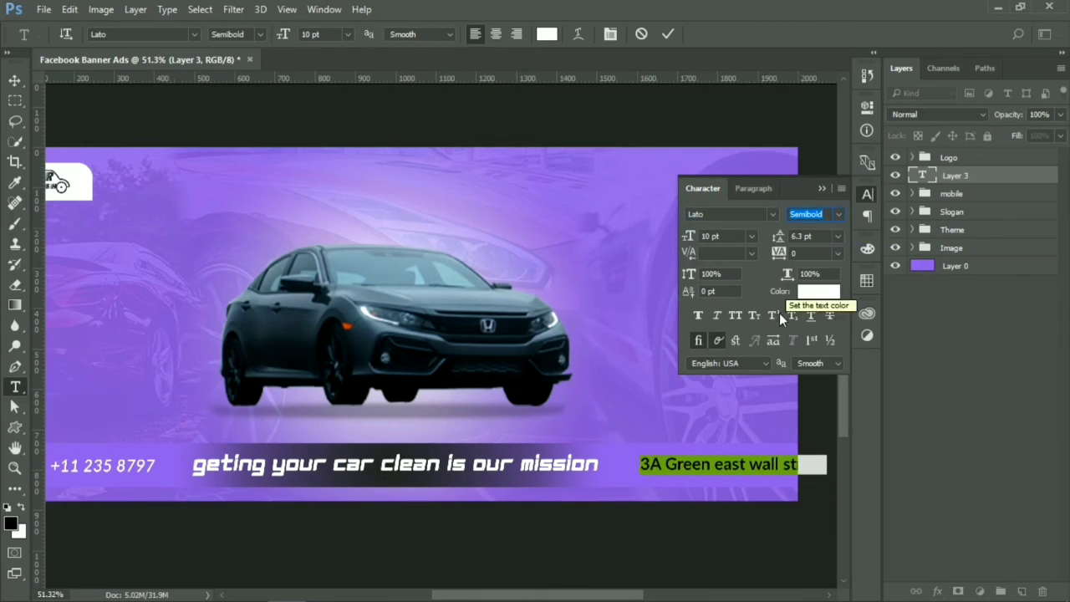
pyautogui.hotkey('ctrl', 'Return')
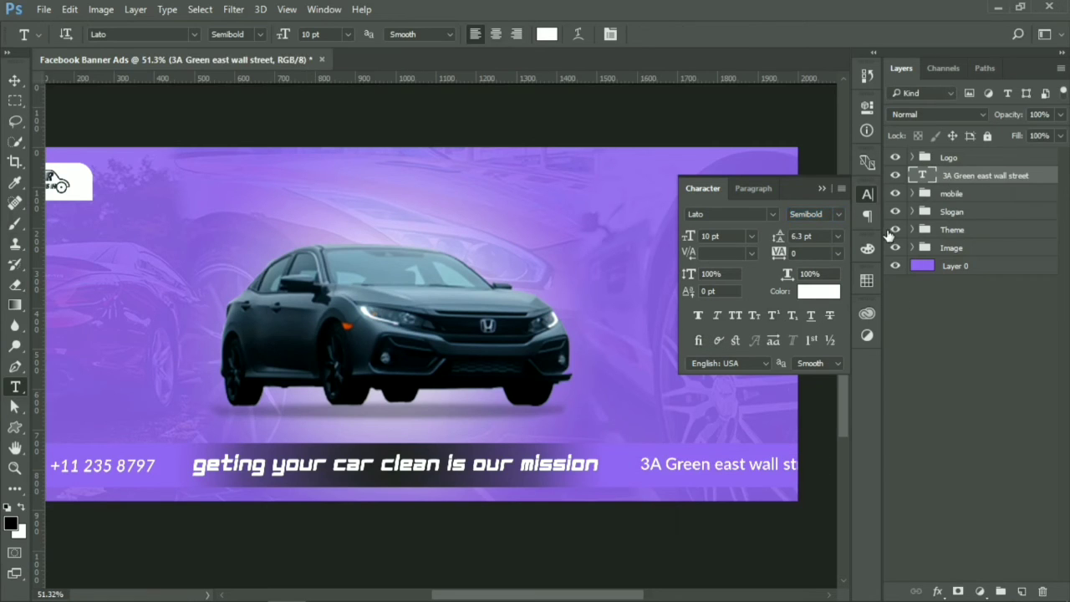
# Move the address left so it fits inside the strip with a margin at the banner's right edge.
pyautogui.press('v')
pyautogui.moveTo(732, 473); pyautogui.dragTo(696, 476)
pyautogui.scroll(-1, 744, 474)
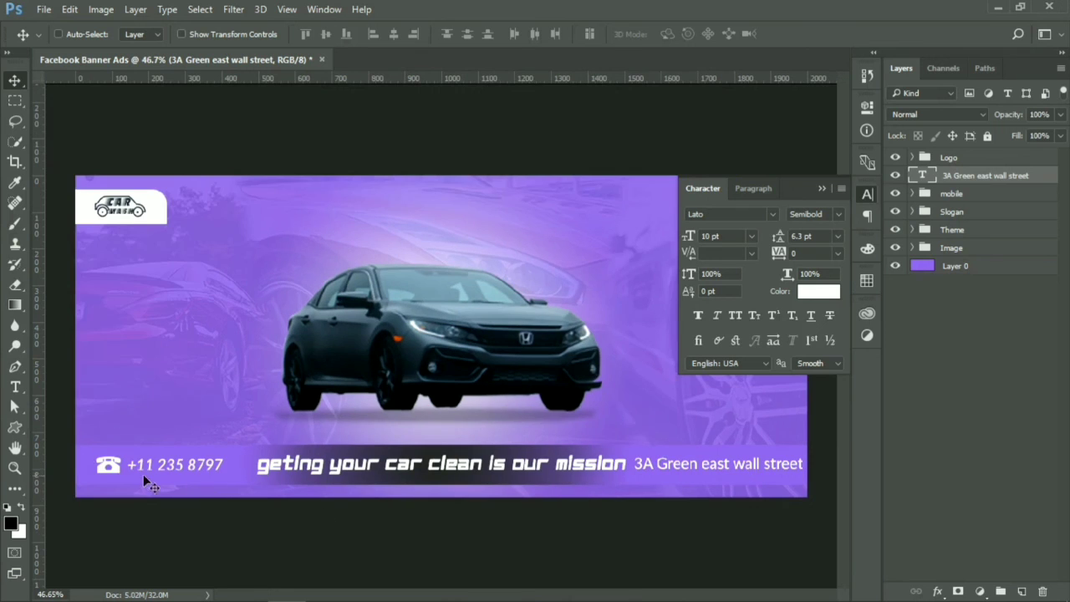
pyautogui.scroll(3, 801, 484)
pyautogui.press('Left')
pyautogui.press('Left')
pyautogui.press('Left')
pyautogui.press('Left')
pyautogui.press('Left')
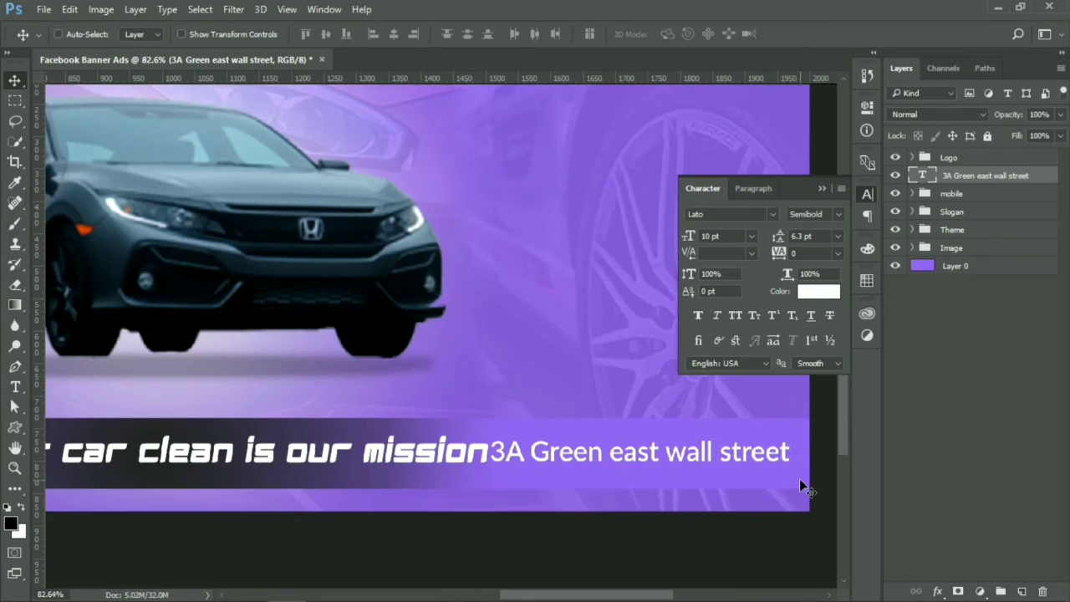
pyautogui.press('Left')
pyautogui.press('Left')
pyautogui.press('Left')
pyautogui.press('Left')
pyautogui.press('Left')
pyautogui.press('Left')
pyautogui.press('Left')
pyautogui.press('Left')
pyautogui.press('Left')
pyautogui.press('Left')
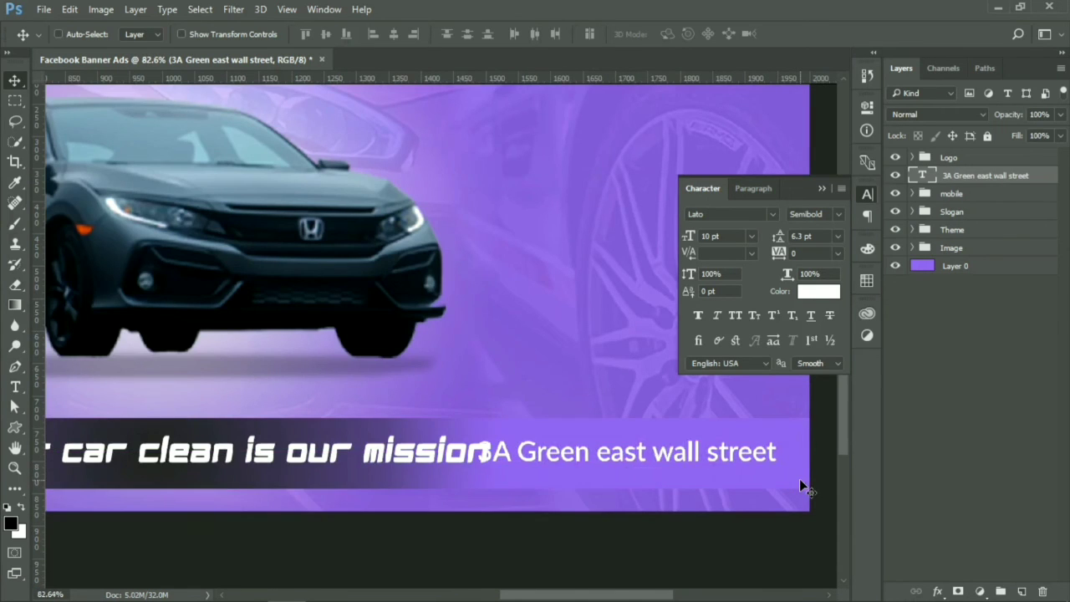
pyautogui.scroll(-3, 800, 485)
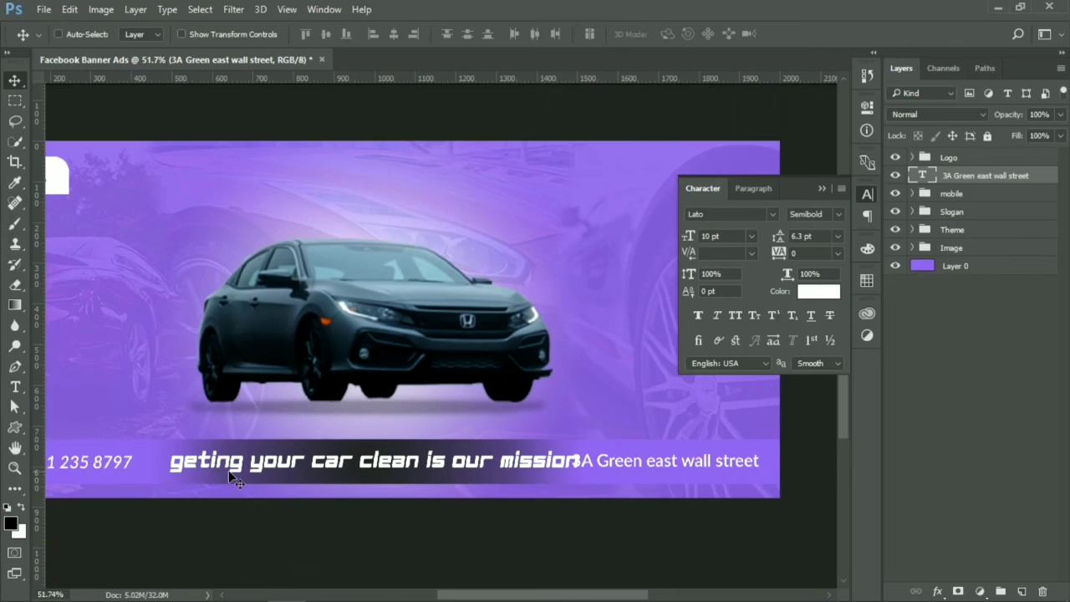
pyautogui.scroll(-1, 101, 467)
pyautogui.scroll(2, 102, 467)
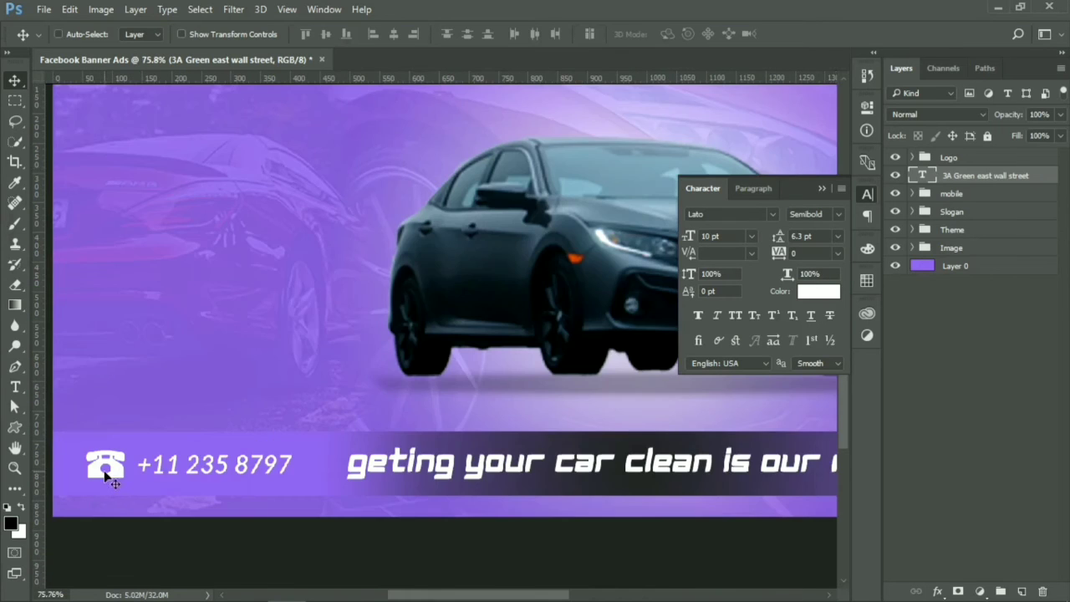
# Set the slogan's text size to 12 pt.
pyautogui.click(945, 197)
pyautogui.scroll(-1, 125, 501)
pyautogui.scroll(-1, 155, 501)
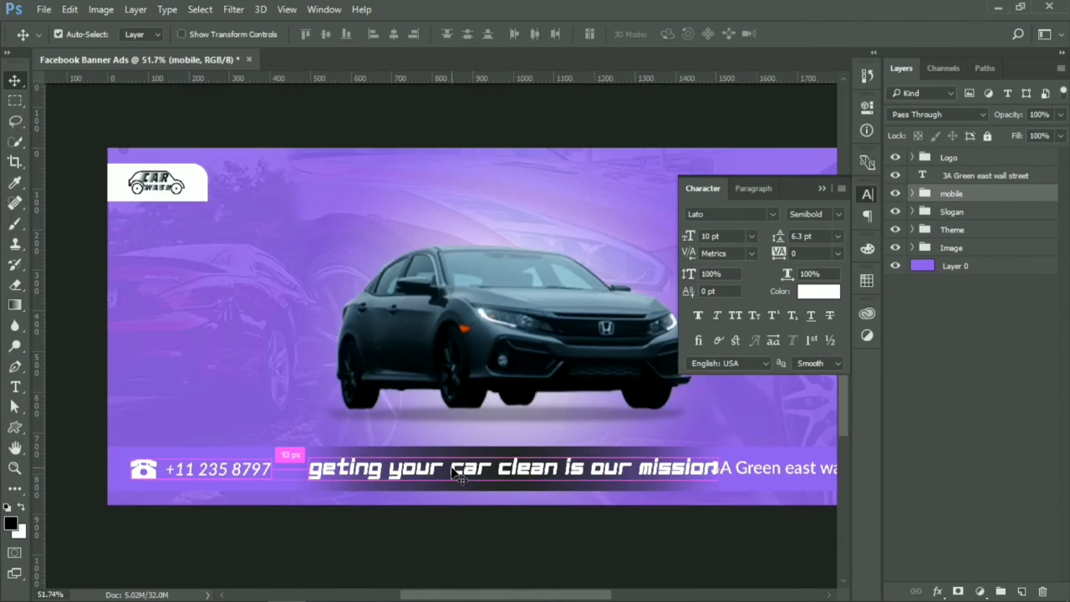
pyautogui.click(458, 476)
pyautogui.click(755, 187)
pyautogui.click(711, 216)
pyautogui.click(702, 188)
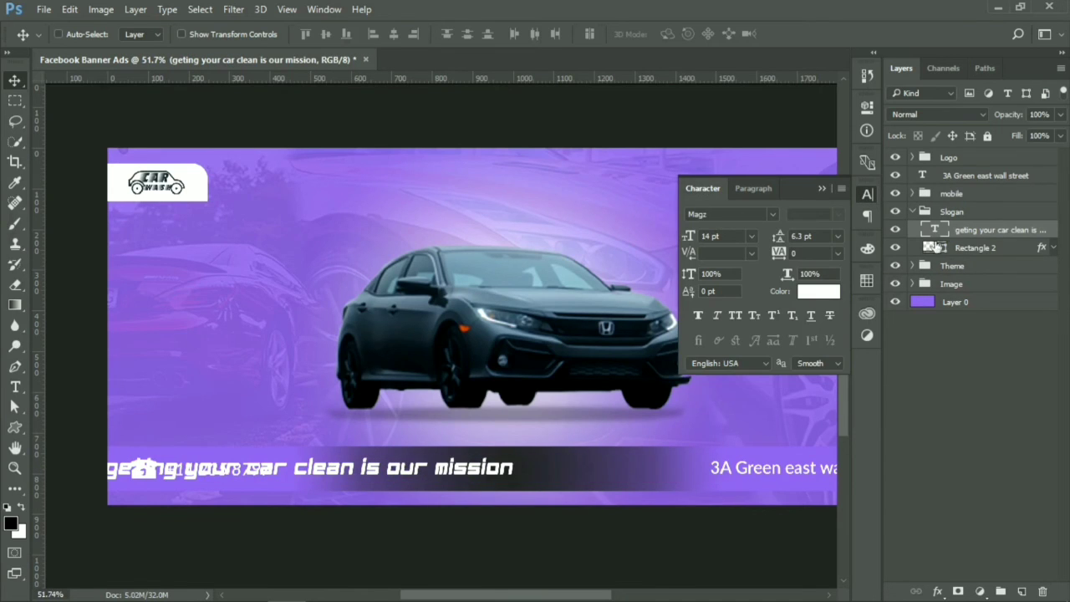
pyautogui.press('Return')
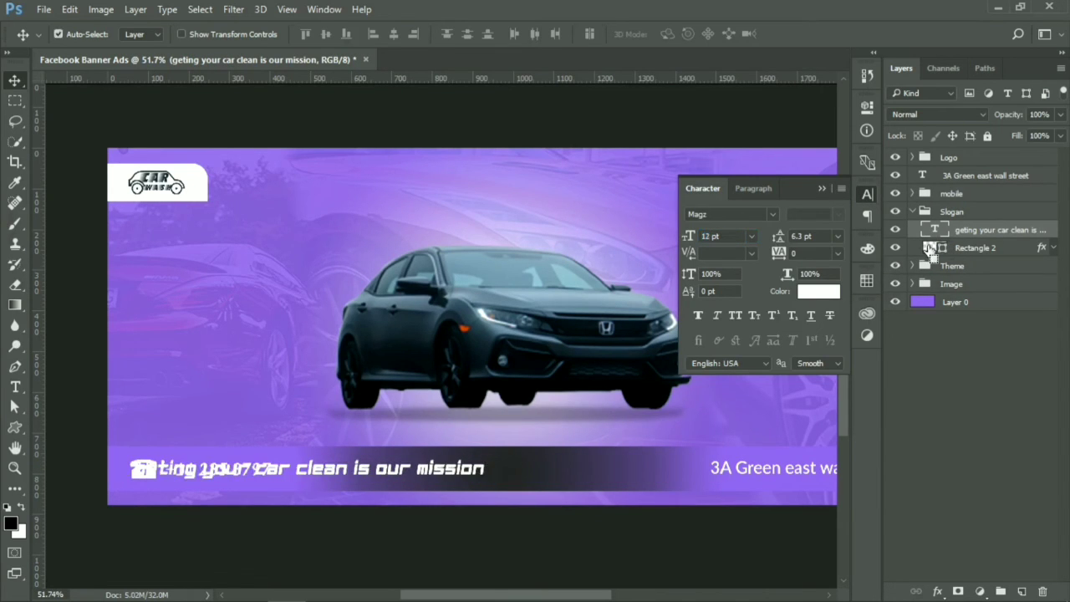
# Centre the slogan horizontally on the strip and clear the selection.
pyautogui.keyDown('ctrl'); pyautogui.click(930, 248); pyautogui.keyUp('ctrl')
pyautogui.click(394, 34)
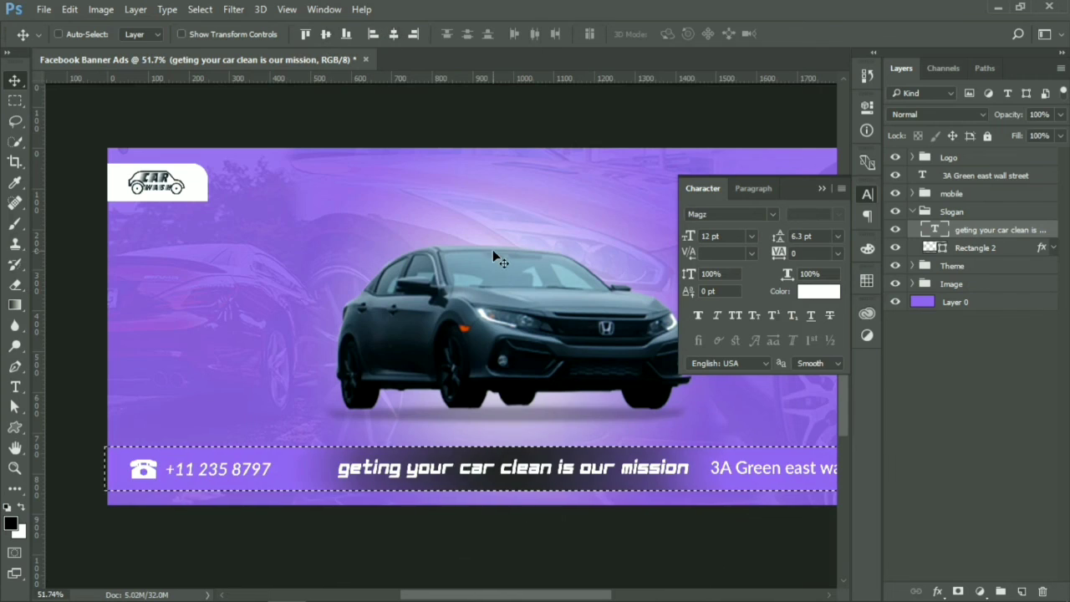
pyautogui.hotkey('ctrl', 'd')
pyautogui.scroll(-1, 343, 447)
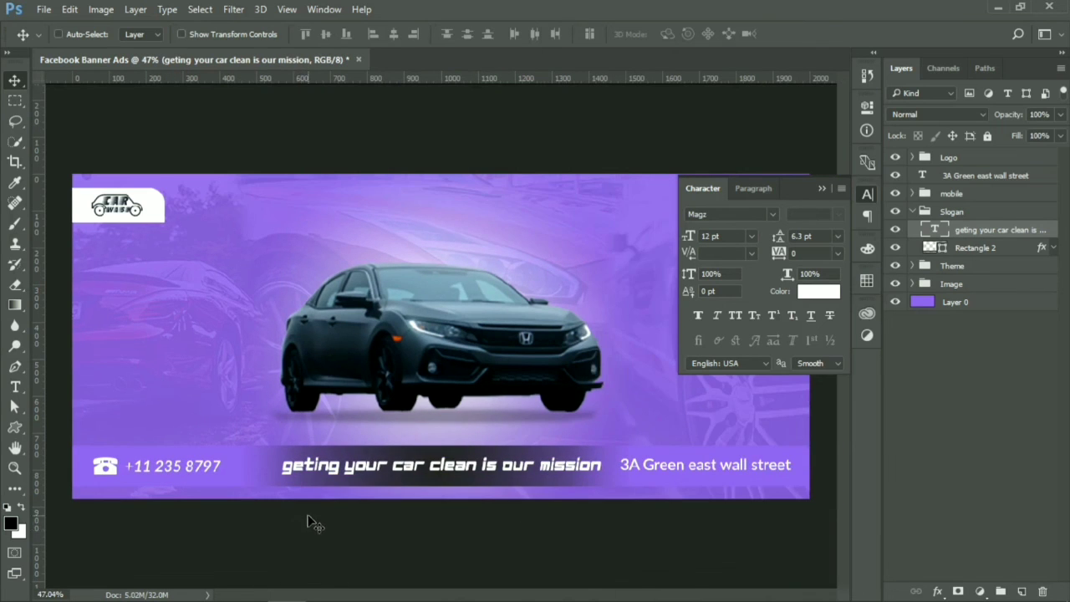
# Collapse the Slogan group and put the address text in its own collapsed group named "Address".
pyautogui.click(867, 194)
pyautogui.click(912, 211)
pyautogui.click(962, 177)
pyautogui.hotkey('ctrl', 'g')
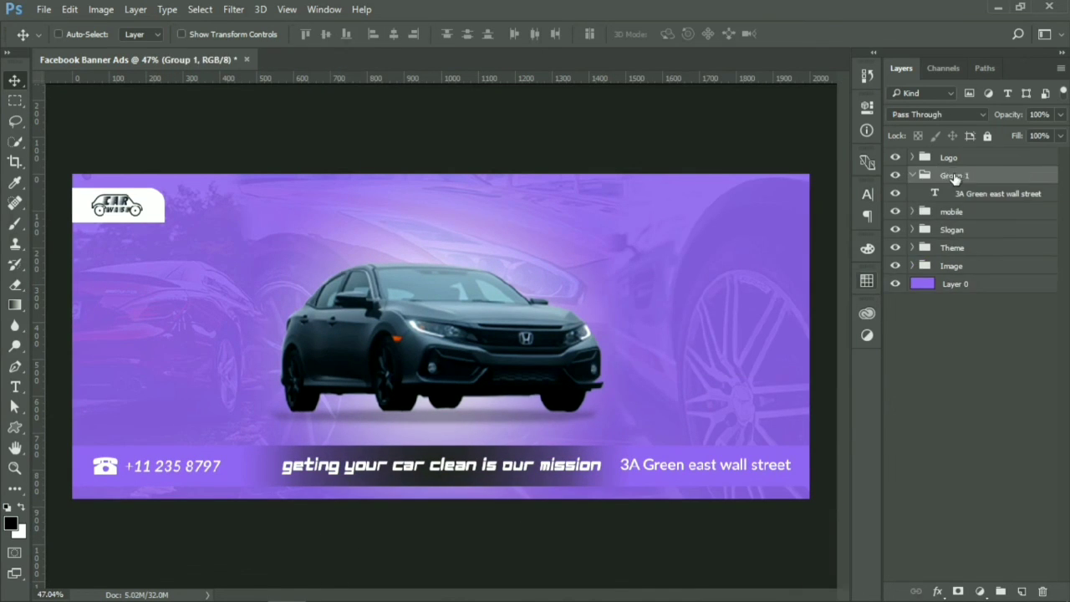
pyautogui.doubleClick(955, 176)
pyautogui.write('Address')
pyautogui.click(912, 175)
# Add the text "24 Hours Open" above and to the right of the car.
pyautogui.press('t')
pyautogui.scroll(-1, 452, 347)
pyautogui.click(570, 241)
pyautogui.write('24 Hours Open')
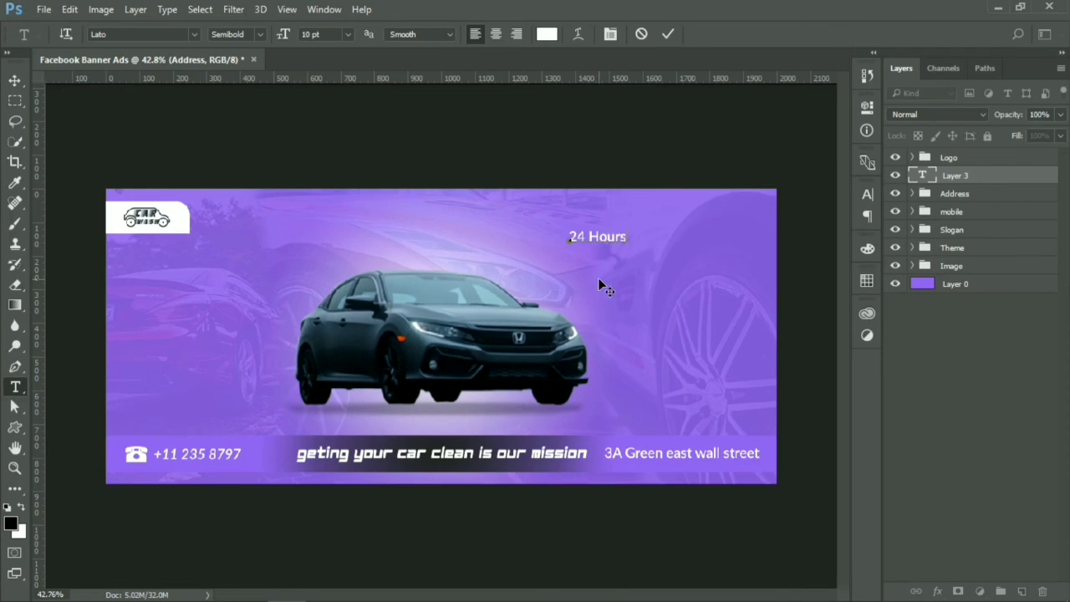
pyautogui.hotkey('ctrl', 'Return')
# Set the "24 Hours Open" text to the Bison font at 14 pt.
pyautogui.click(150, 36)
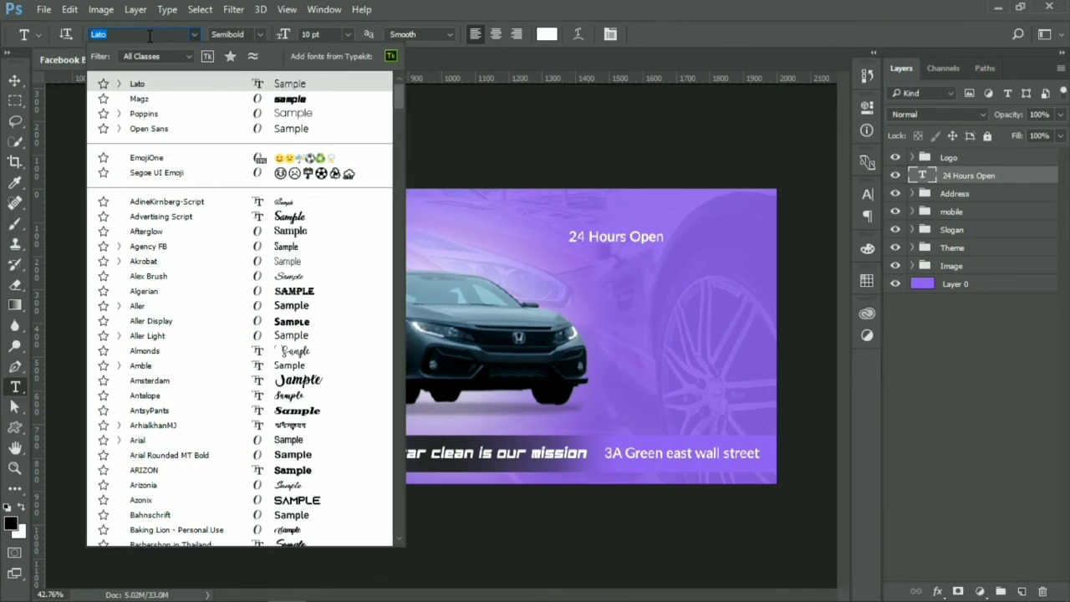
pyautogui.write('biso')
pyautogui.click(210, 87)
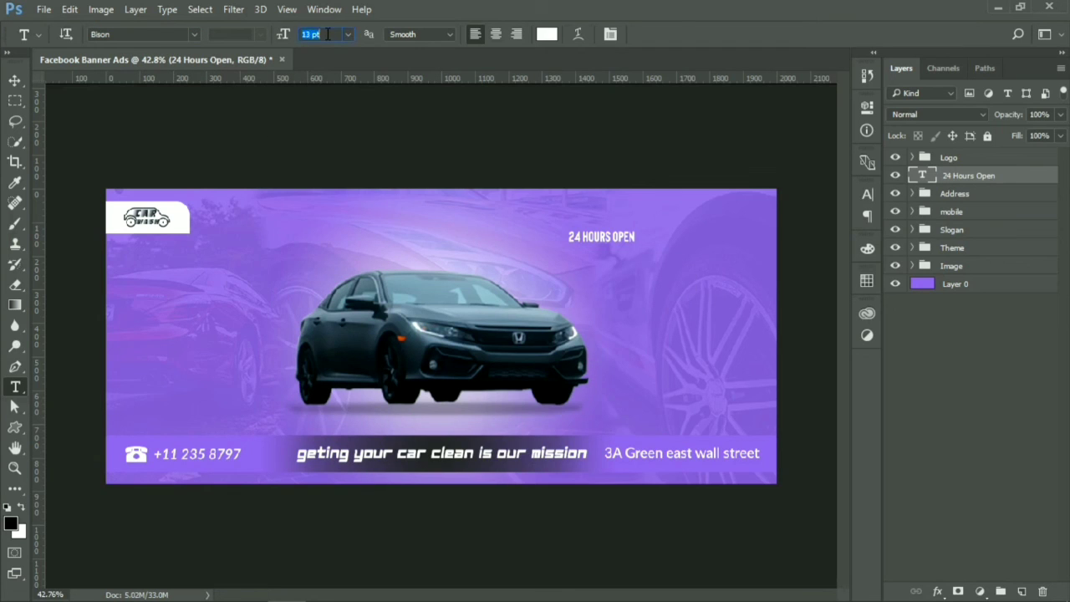
pyautogui.press('Return')
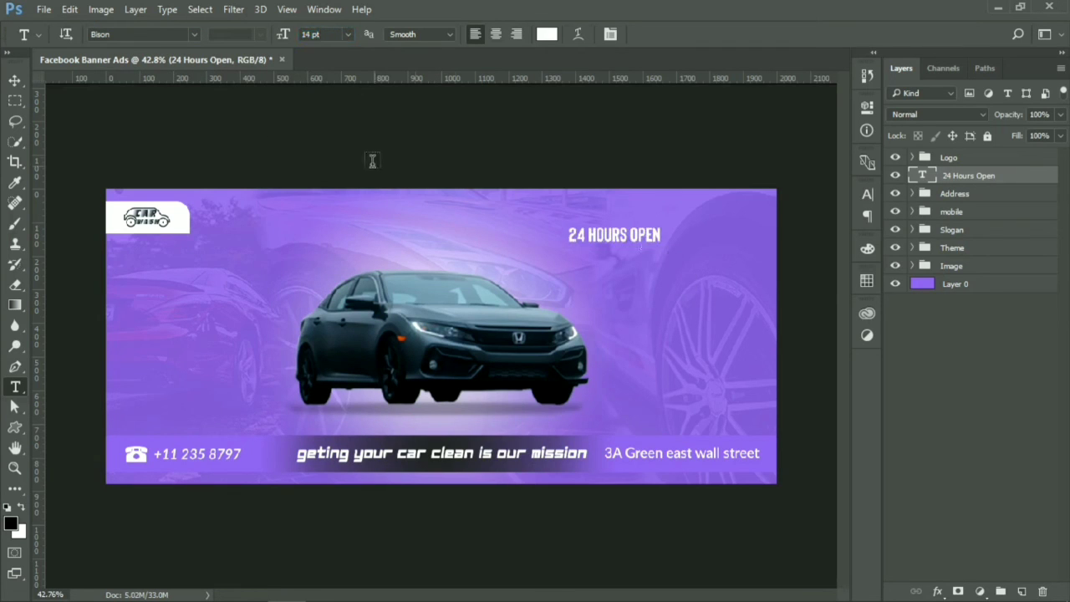
# Duplicate the "24 Hours Open" text below and to its right, and change the copy to "super car repair".
pyautogui.click(867, 194)
pyautogui.scroll(2, 598, 249)
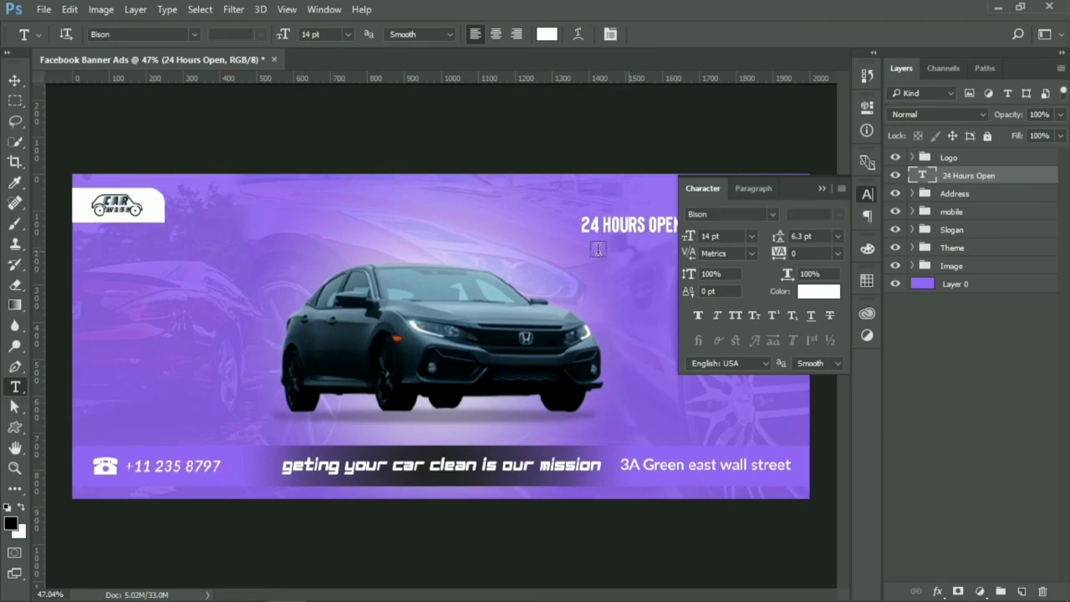
pyautogui.scroll(3, 588, 264)
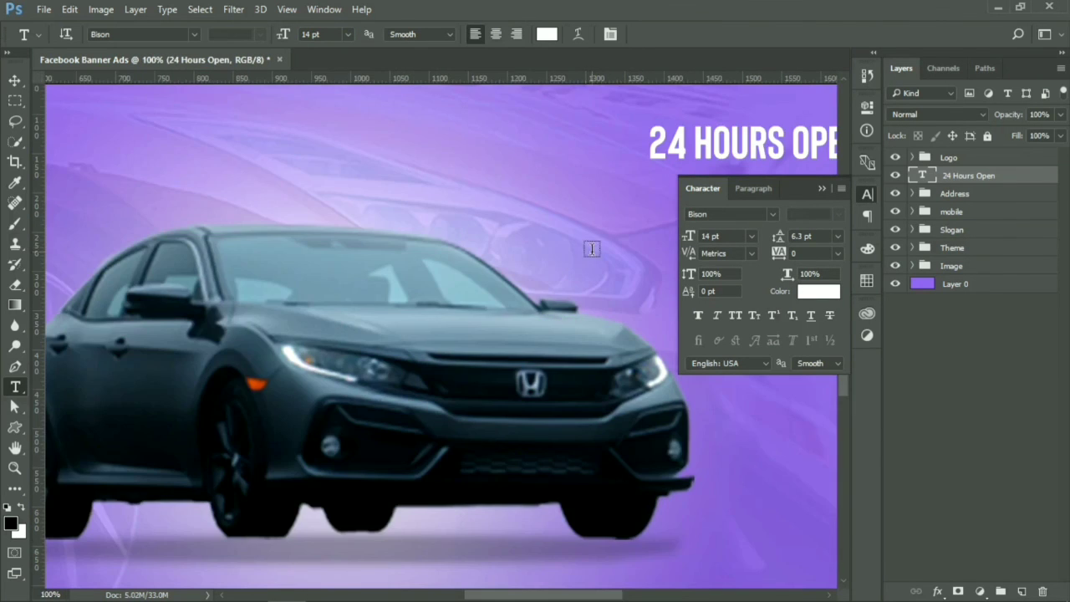
pyautogui.moveTo(585, 248); pyautogui.dragTo(261, 262)
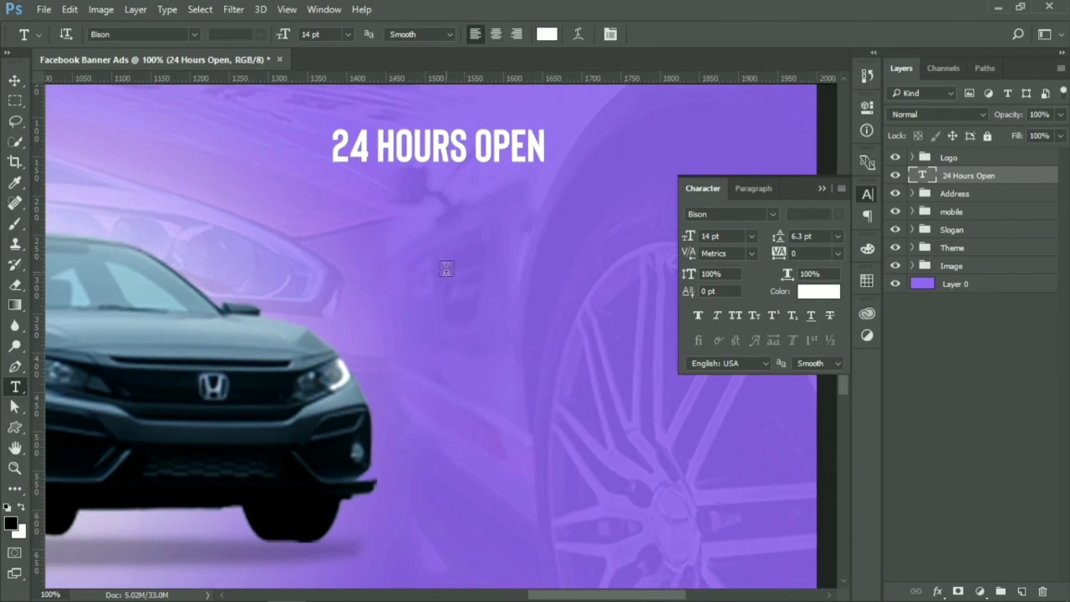
pyautogui.moveTo(480, 194); pyautogui.dragTo(541, 292)
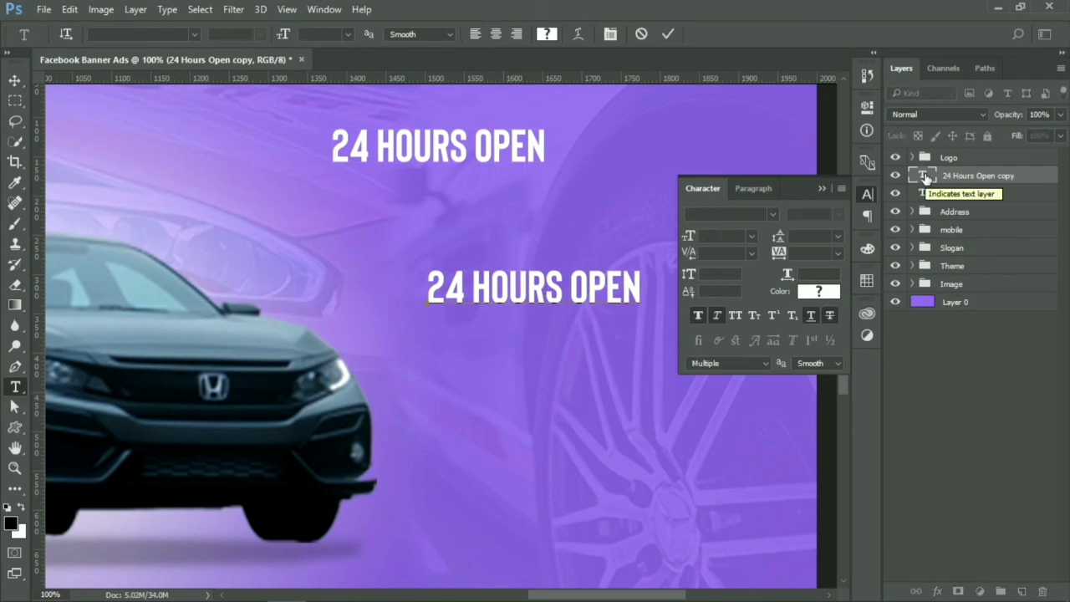
pyautogui.doubleClick(923, 176)
pyautogui.write('SUPER CAR REPAIR')
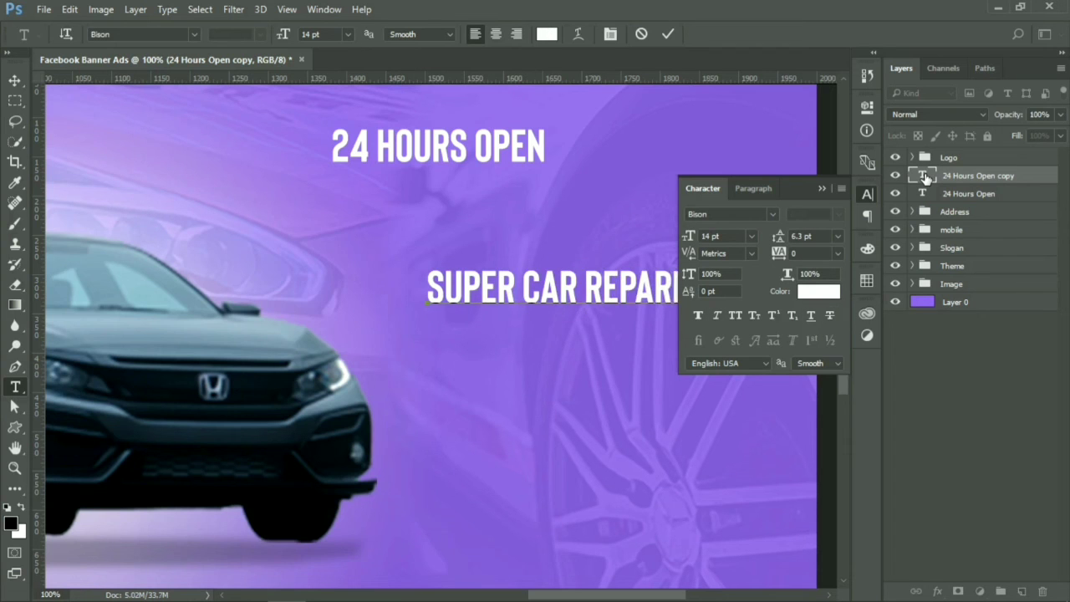
pyautogui.click(823, 188)
pyautogui.hotkey('ctrl', '0')
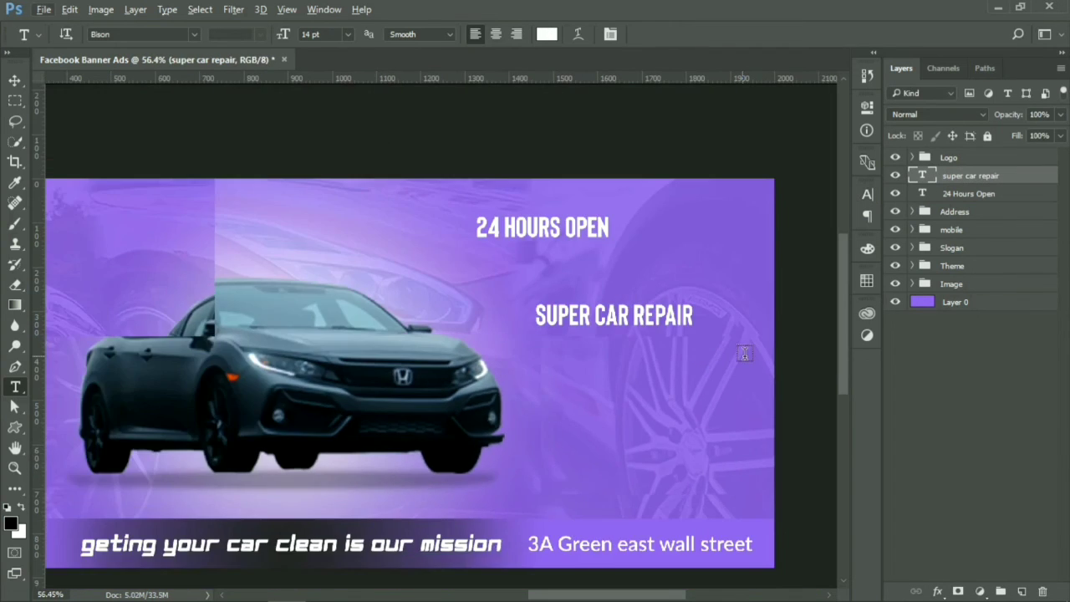
pyautogui.hotkey('ctrl', '-')
pyautogui.press('v')
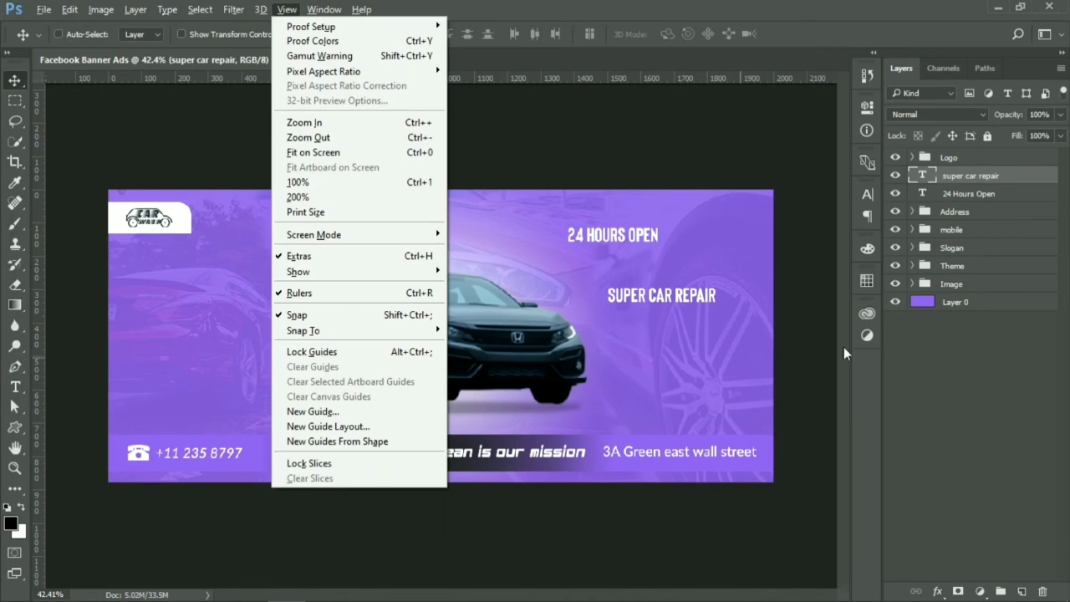
# Duplicate both service texts to the left of the car and stagger the copies, with "24 Hours Open" above "super car repair".
pyautogui.click(951, 336)
pyautogui.press('t')
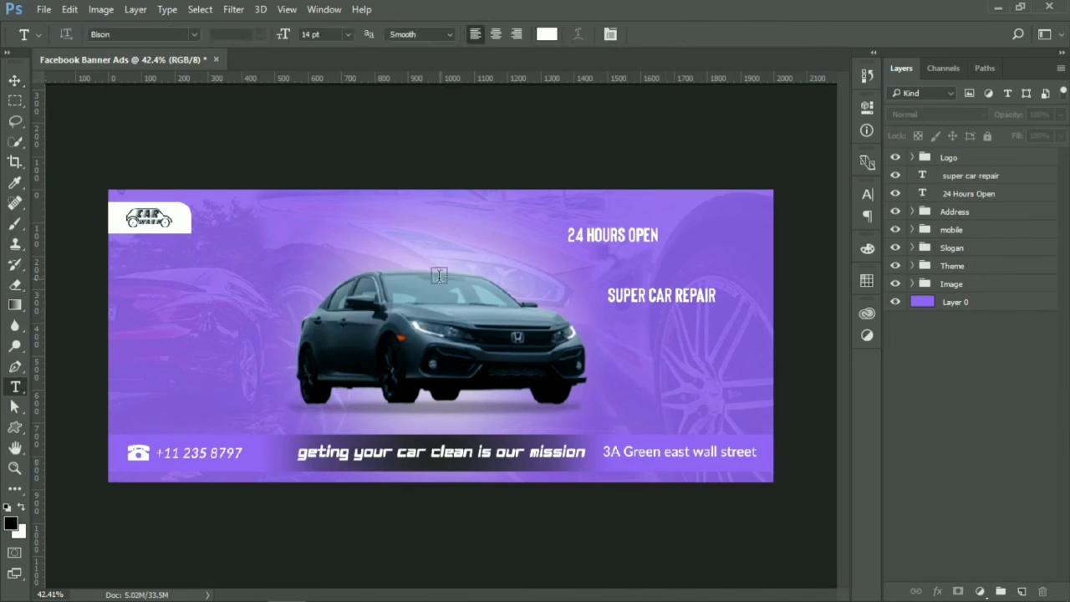
pyautogui.click(970, 194)
pyautogui.keyDown('shift'); pyautogui.click(971, 176); pyautogui.keyUp('shift')
pyautogui.press('v')
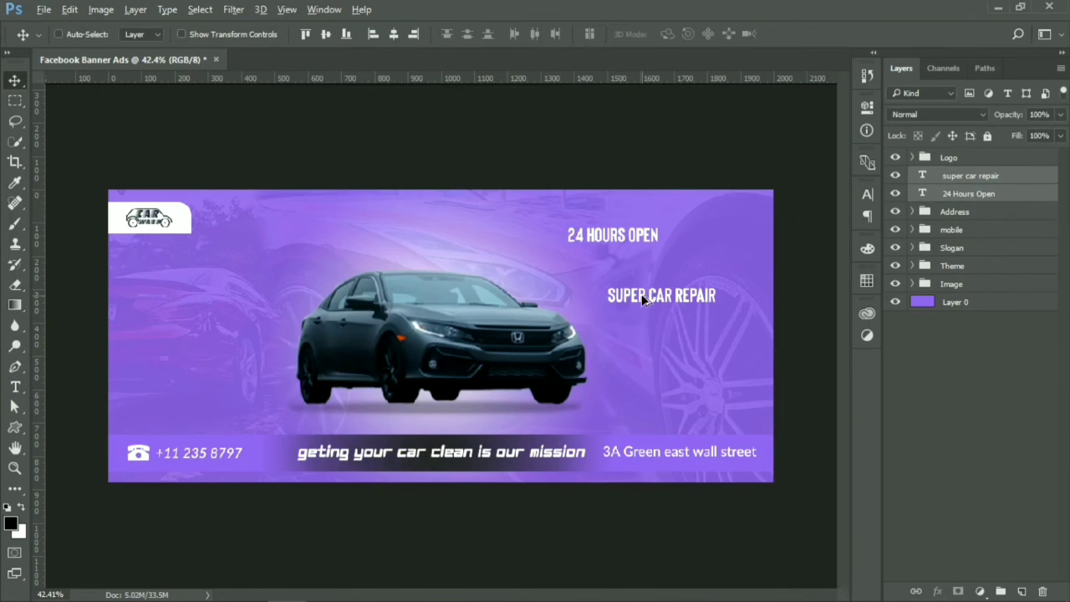
pyautogui.moveTo(641, 293); pyautogui.dragTo(190, 301)
pyautogui.click(972, 193)
pyautogui.moveTo(117, 300); pyautogui.dragTo(219, 359)
pyautogui.keyDown('shift'); pyautogui.click(974, 176); pyautogui.keyUp('shift')
pyautogui.click(975, 194)
pyautogui.click(974, 176)
# Change the lower copied text to "Fully cleaning" and the upper one to "Super car wash".
pyautogui.doubleClick(922, 175)
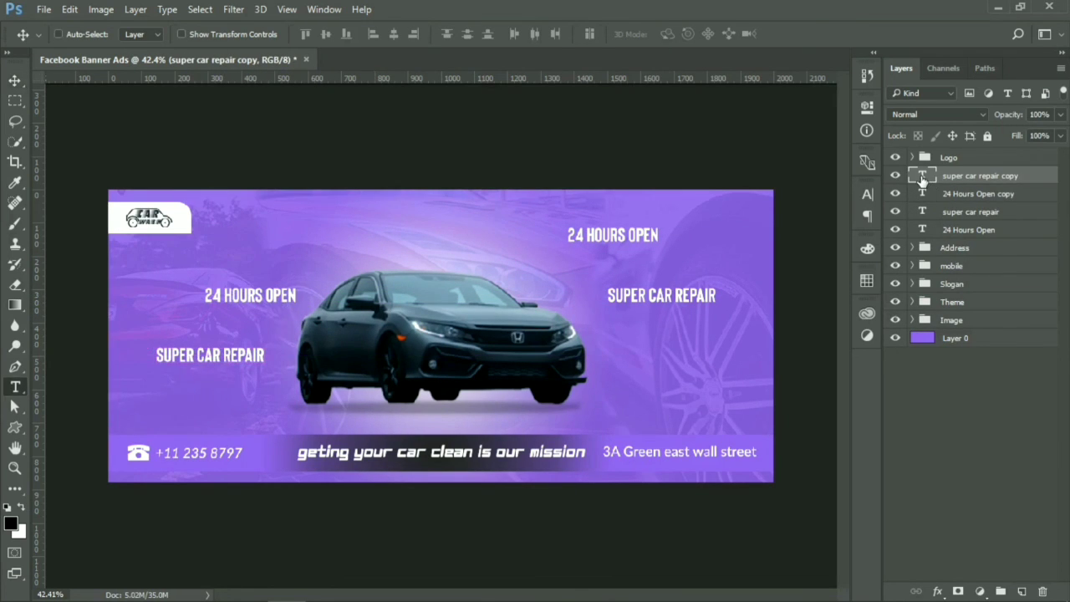
pyautogui.write('Fully cleaning')
pyautogui.doubleClick(923, 193)
pyautogui.write('Super car wash')
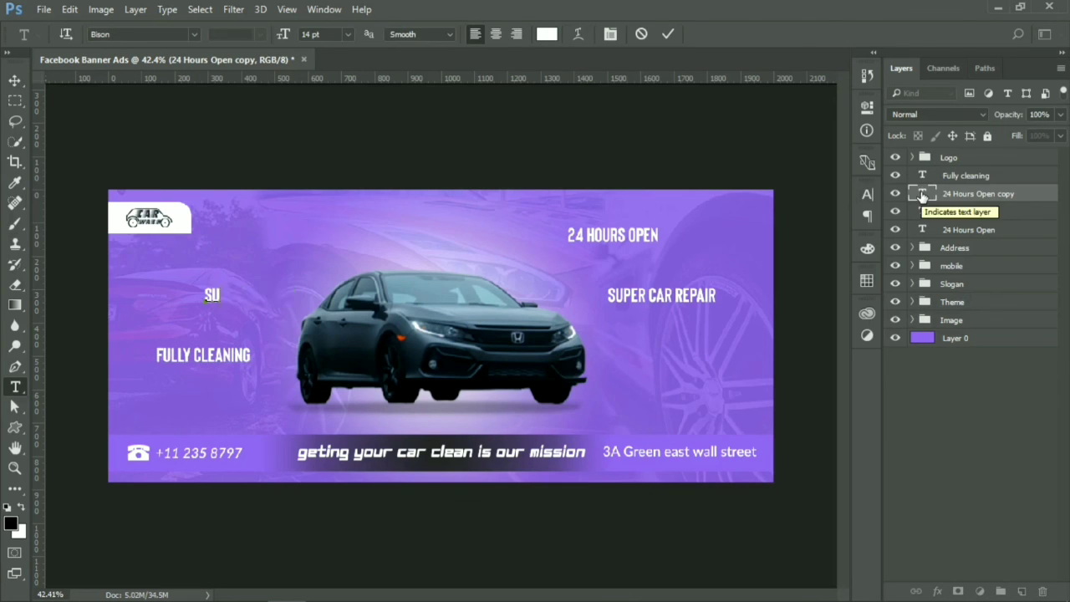
pyautogui.hotkey('ctrl', 'Return')
# Nudge the "Super car wash" text slightly left, away from the car, and deselect all layers.
pyautogui.hotkey('shift', 'Left')
pyautogui.hotkey('shift', 'Left')
pyautogui.hotkey('shift', 'Left')
pyautogui.hotkey('shift', 'Left')
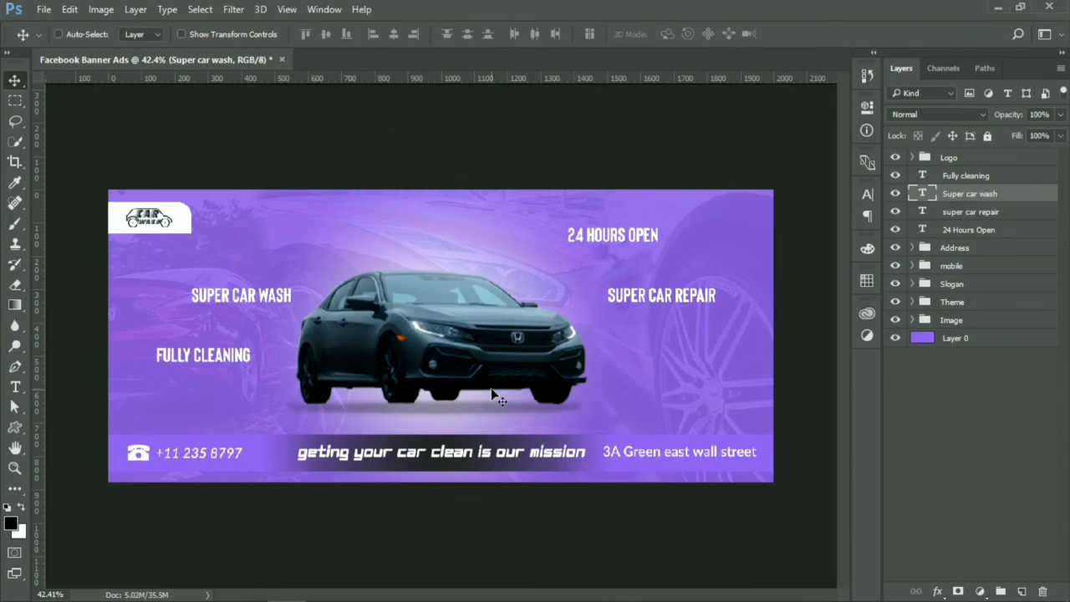
pyautogui.keyDown('alt'); pyautogui.scroll(-1, 500, 398); pyautogui.keyUp('alt')
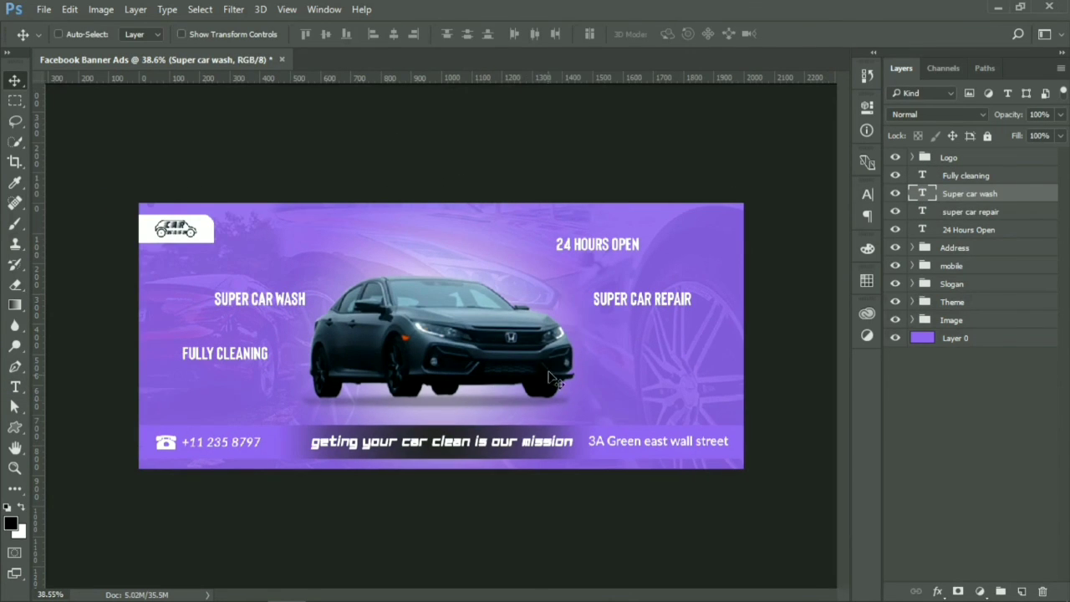
pyautogui.click(920, 381)
pyautogui.scroll(-1, 378, 447)
pyautogui.scroll(2, 339, 458)
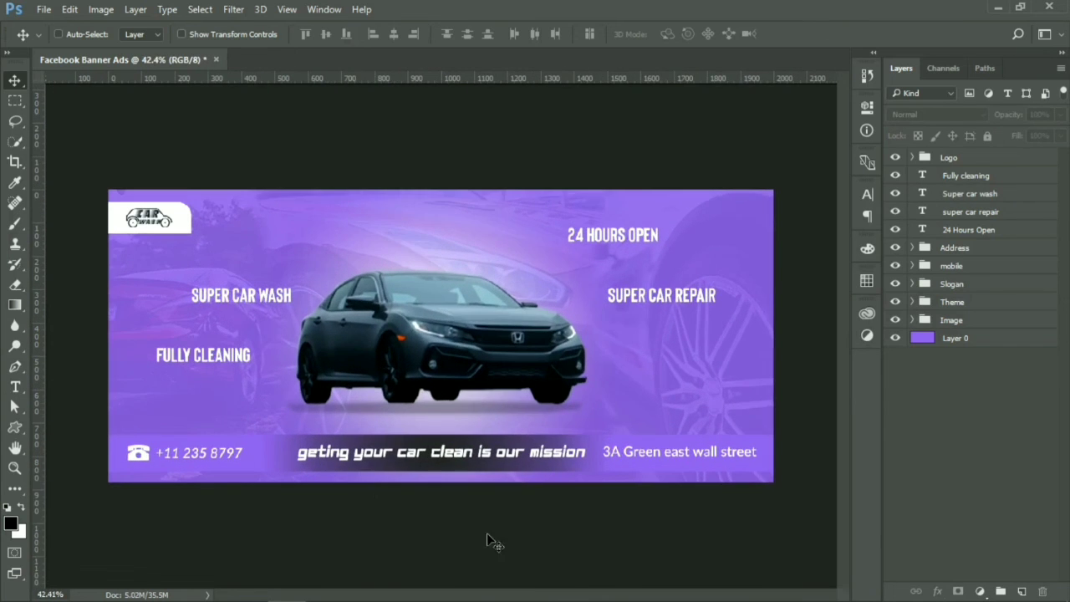